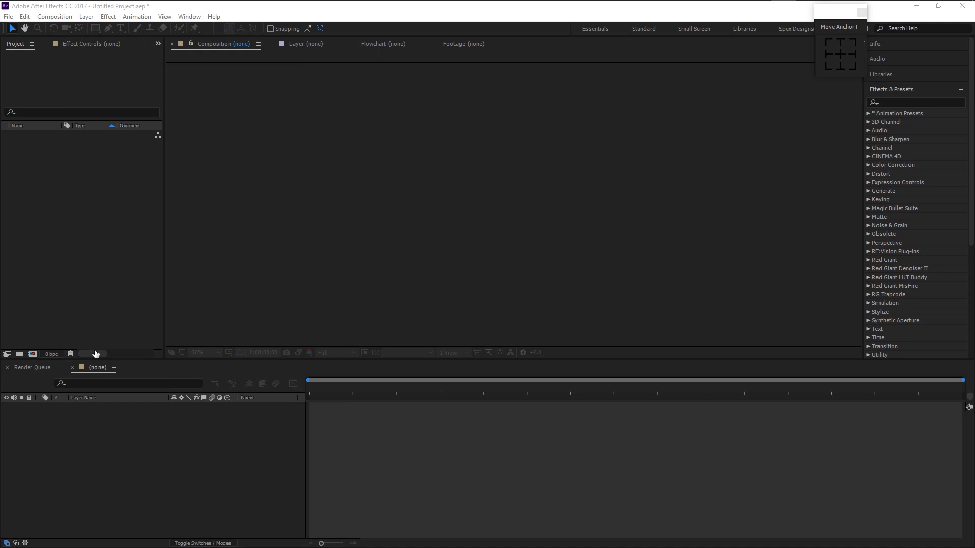
- Create a composition named Corporate slideshow at 1920 x 1080, 29.97 fps, with a 20-second duration
left_click(32, 354)
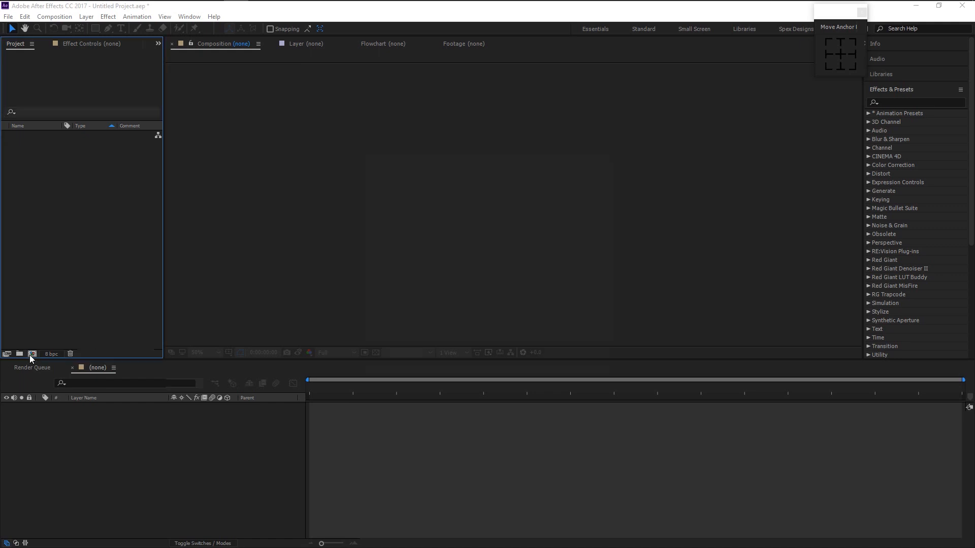
key("BackSpace")
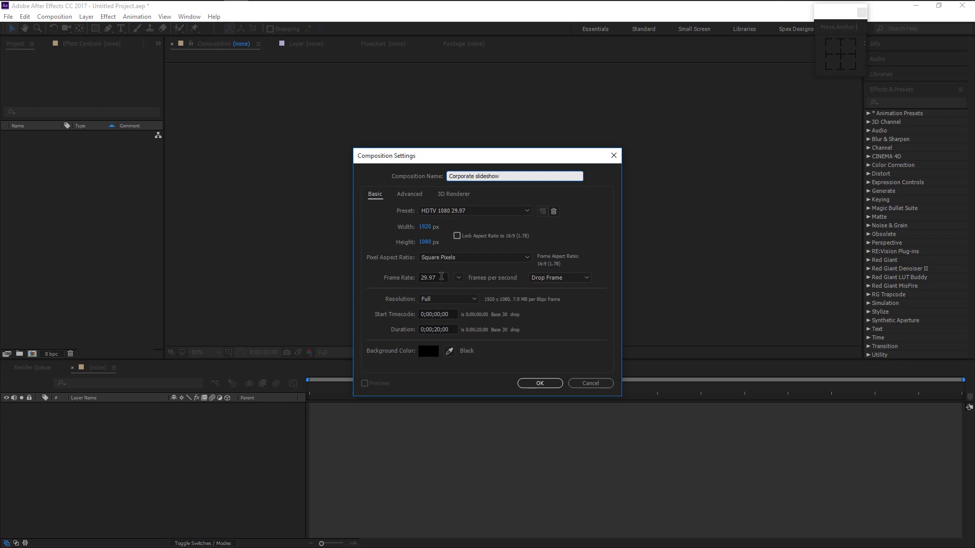
key("Return")
- Draw a large white pentagon with the Polygon tool and move it near the centre of the frame
key("q")
mouse_move(411, 138)
left_mouse_down()
mouse_move(485, 226)
mouse_move(476, 237)
mouse_move(485, 234)
left_mouse_up()
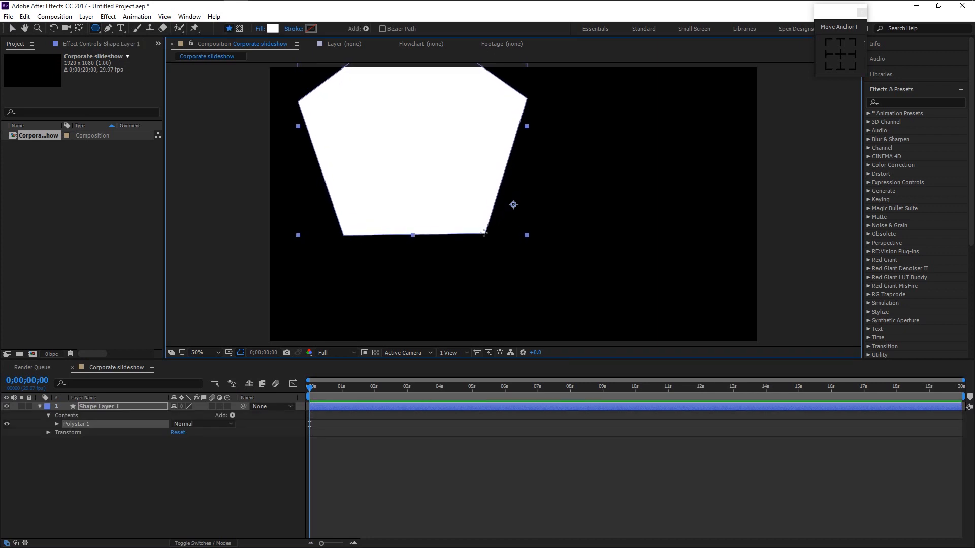
key("ctrl+alt+Home")
key("v")
mouse_move(466, 170)
left_mouse_down()
mouse_move(532, 251)
mouse_move(535, 240)
left_mouse_up()
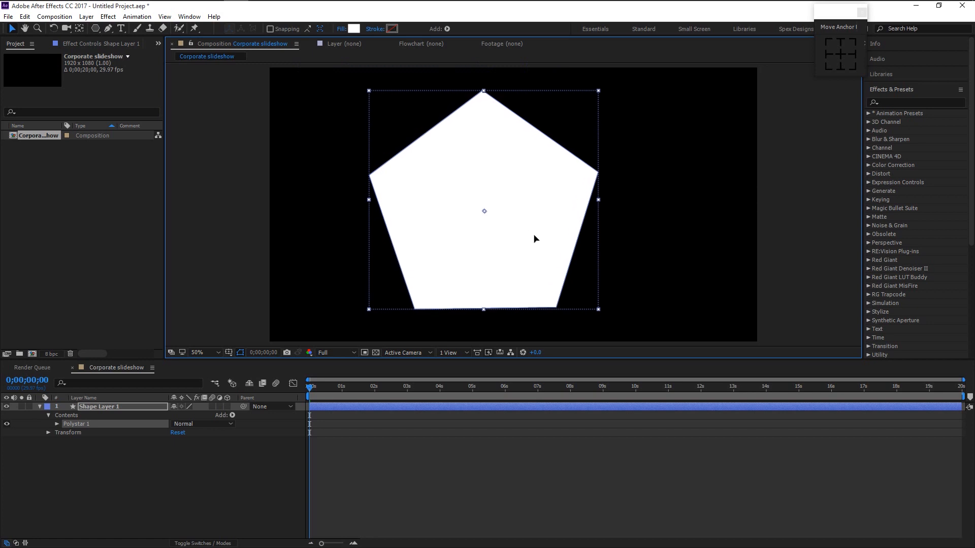
- Select the pentagon's shape layer and centre its anchor point on the shape
left_click(625, 250)
left_click(526, 259)
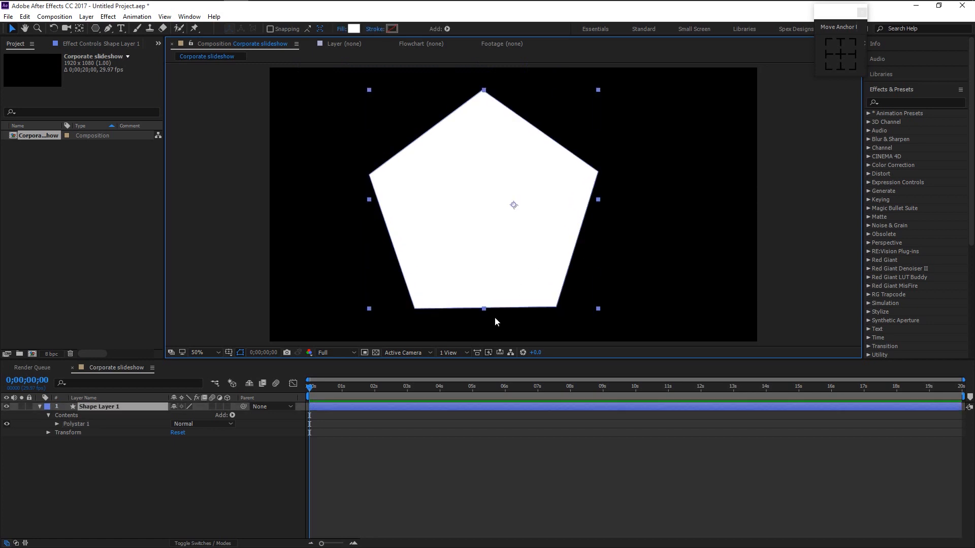
left_click_drag(512, 204, 508, 209)
left_click(840, 54)
- Set the polygon path to 6 points with an outer roundness of 55%
left_click(57, 424)
left_click(65, 432)
left_click(174, 450)
type("6")
key("Return")
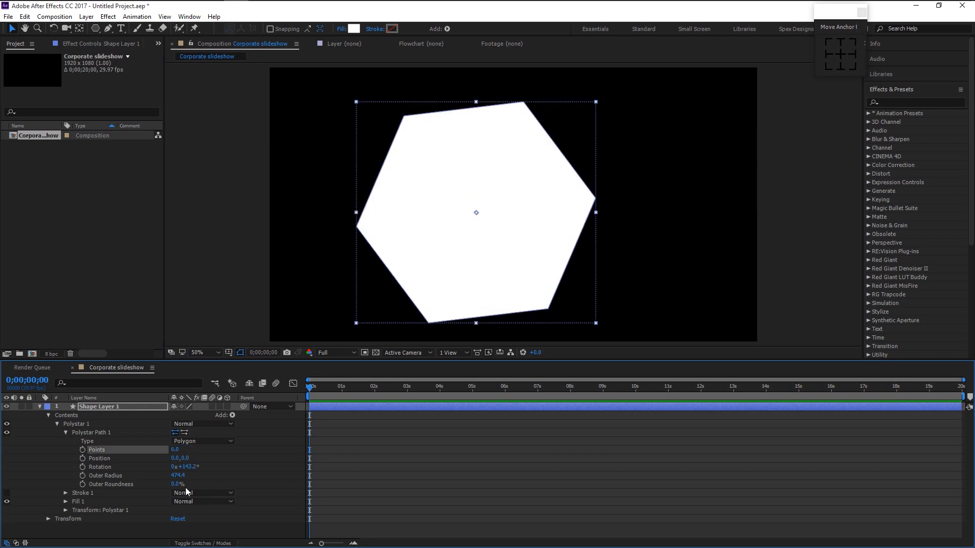
left_click_drag(175, 484, 209, 484)
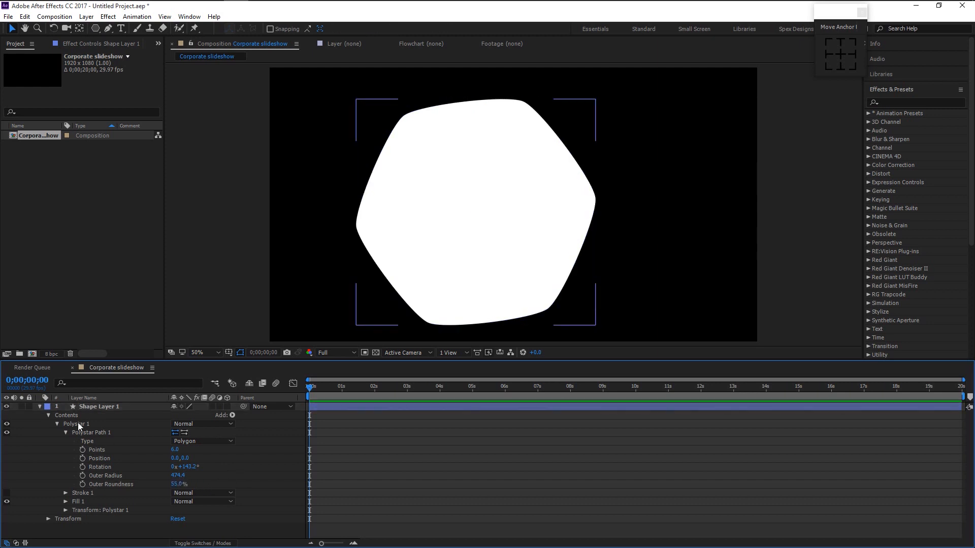
left_click(40, 408)
- Nudge the rounded hexagon slightly upward and rotate it to about 94° so one corner points up
left_click(117, 408)
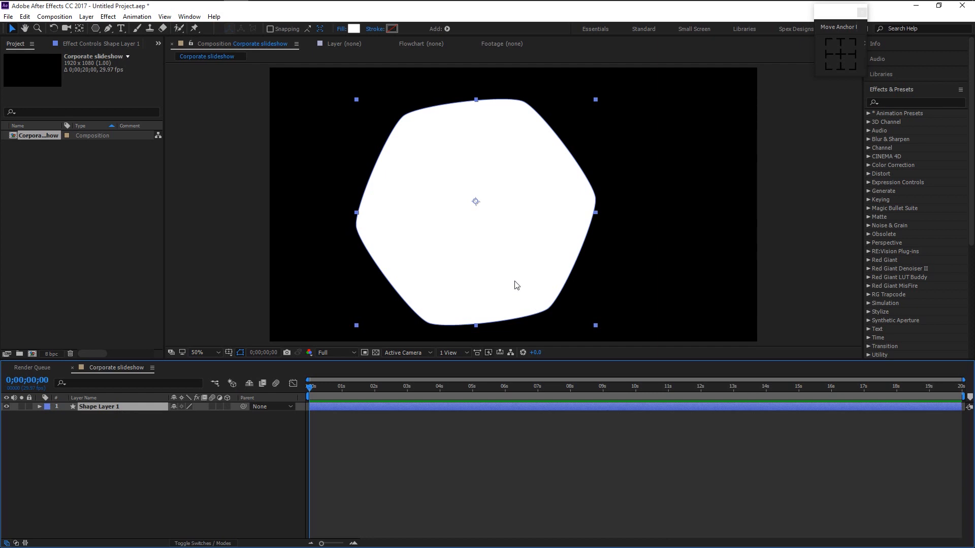
key("comma")
key("comma")
left_click_drag(507, 253, 509, 241)
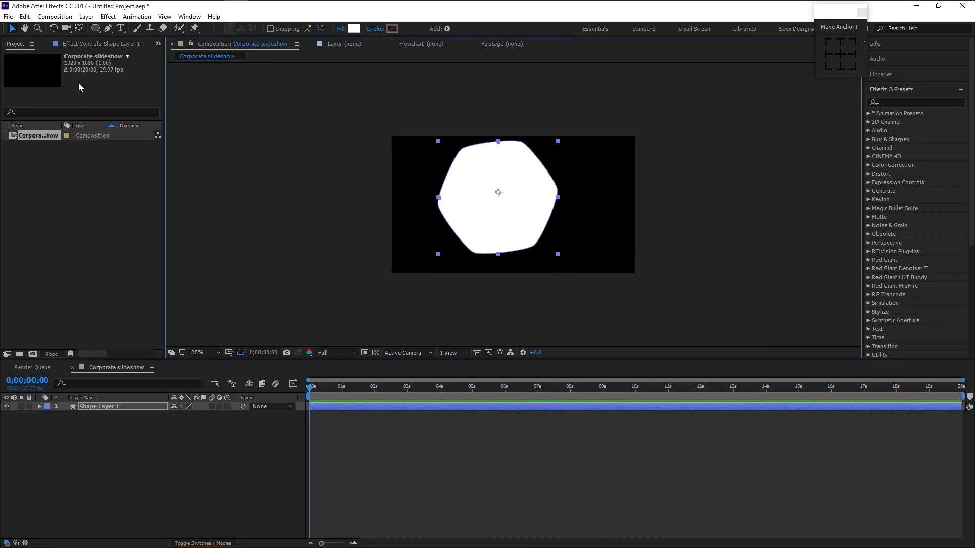
left_click(54, 28)
left_click_drag(493, 239, 441, 218)
key("v")
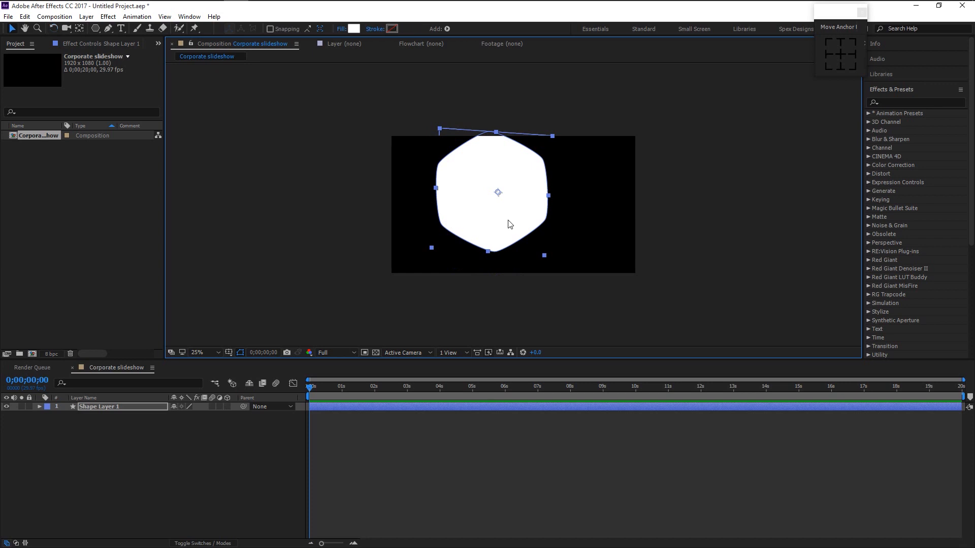
- Move the hexagon just above the frame and add a Position keyframe at 0;00;00;00
left_click_drag(511, 198, 527, 102)
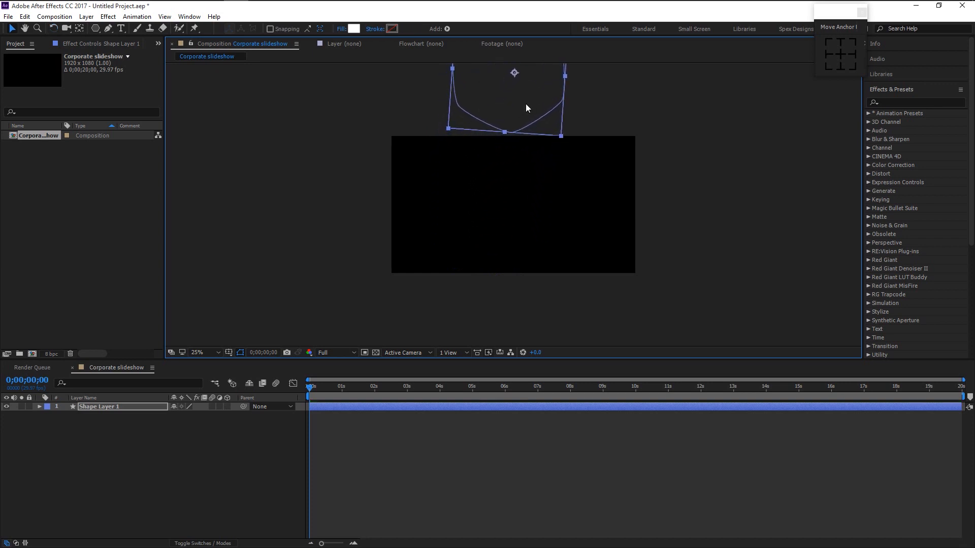
left_click_drag(555, 202, 553, 245)
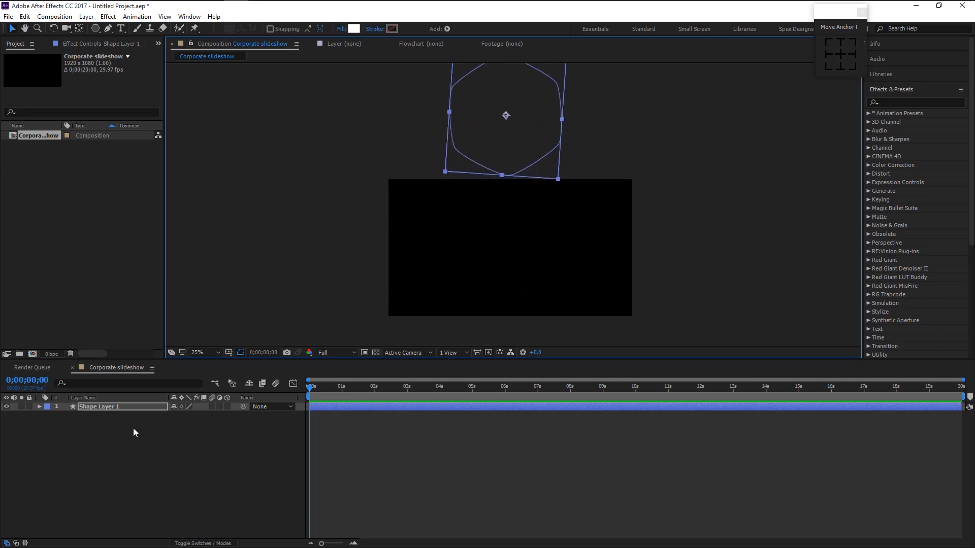
left_click(123, 406)
key("p")
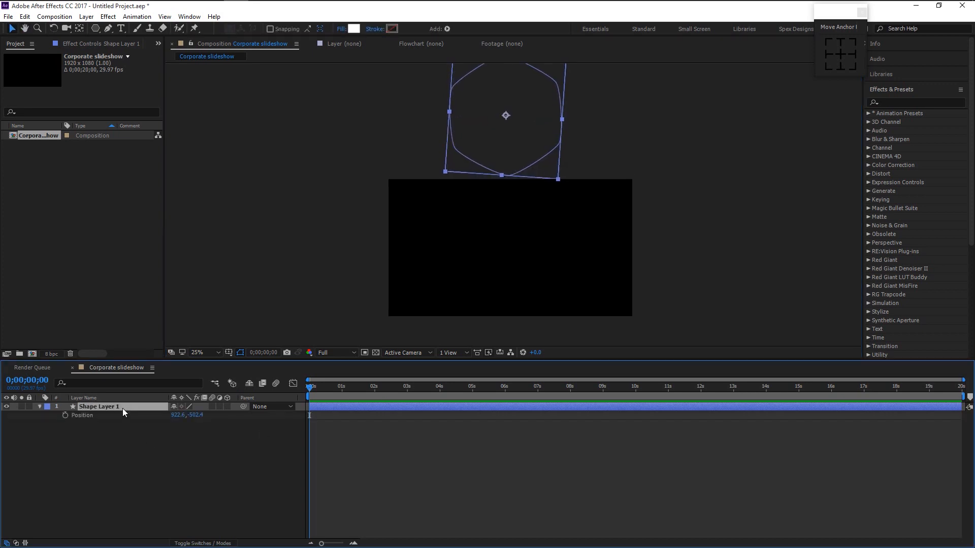
left_click(66, 415)
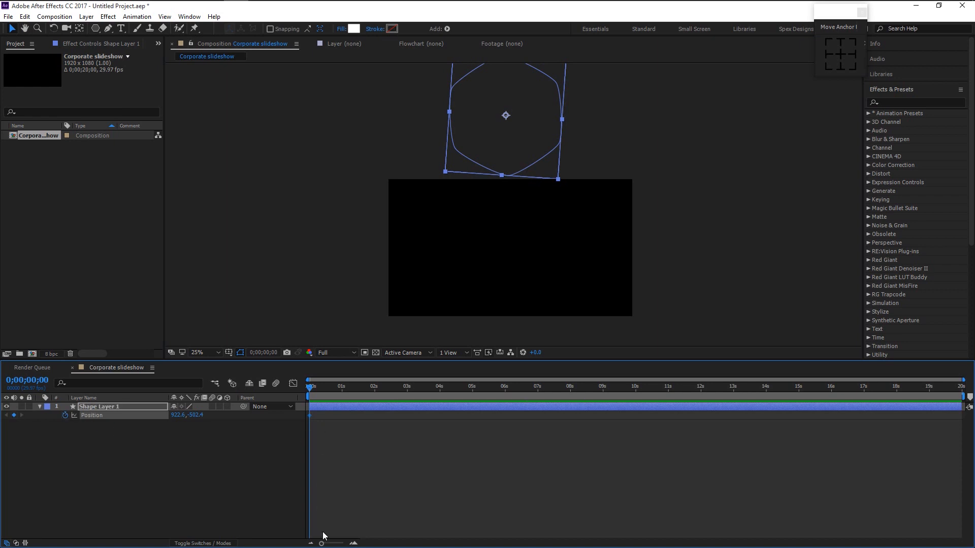
- Set the hexagon's position to 922.6, 539.6 at 0;00;01;20 and apply Easy Ease to both Position keyframes
left_click_drag(322, 543, 339, 543)
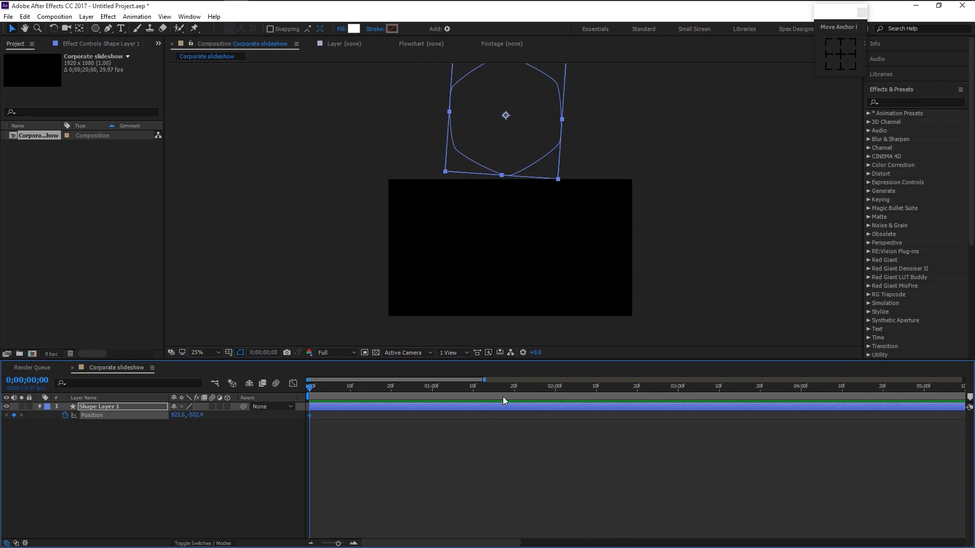
left_click(514, 389)
left_click_drag(195, 415, 717, 427)
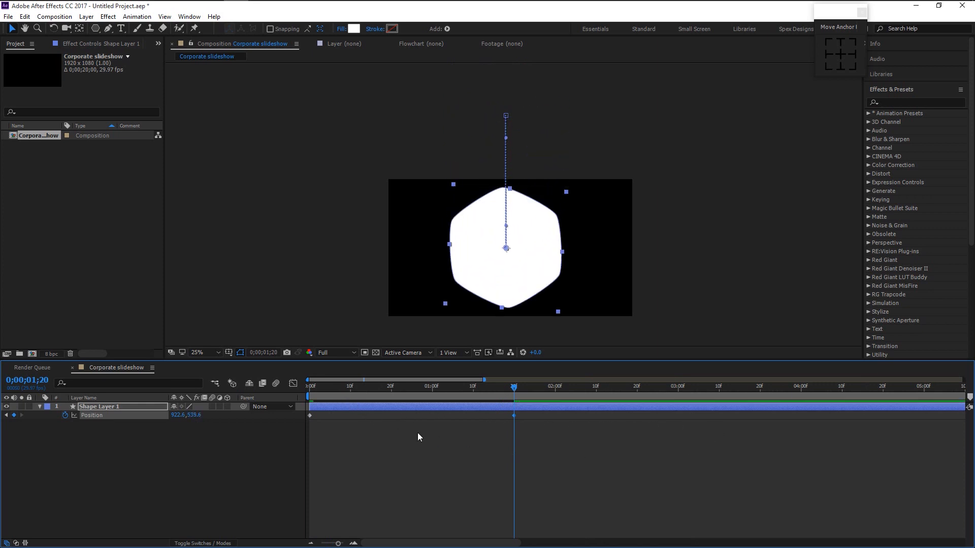
left_click_drag(592, 455, 302, 404)
- Animate Shape Layer 1's scale from 60% at 0;00;00;00 to 260% at 0;00;01;20, with Easy Ease on both keyframes
left_click(108, 409)
key("s")
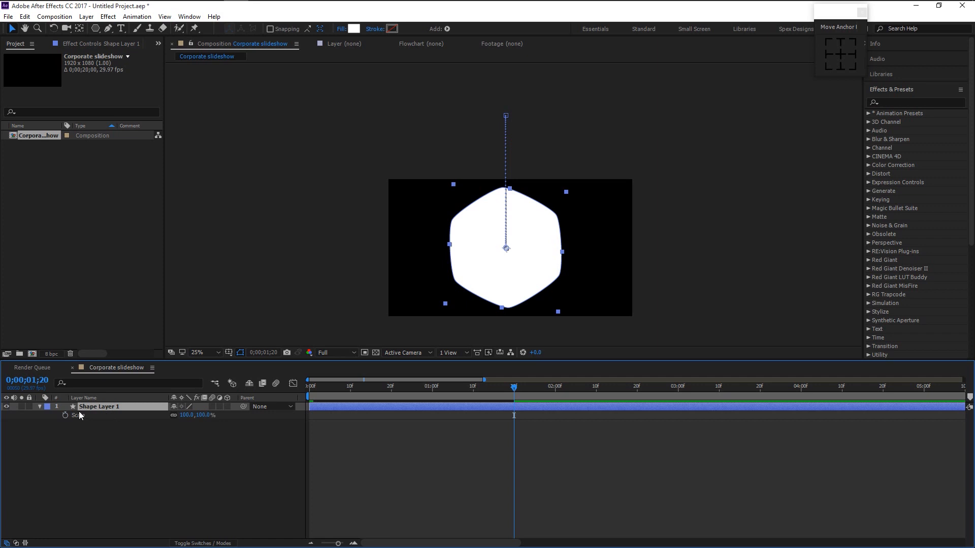
left_click_drag(364, 386, 279, 392)
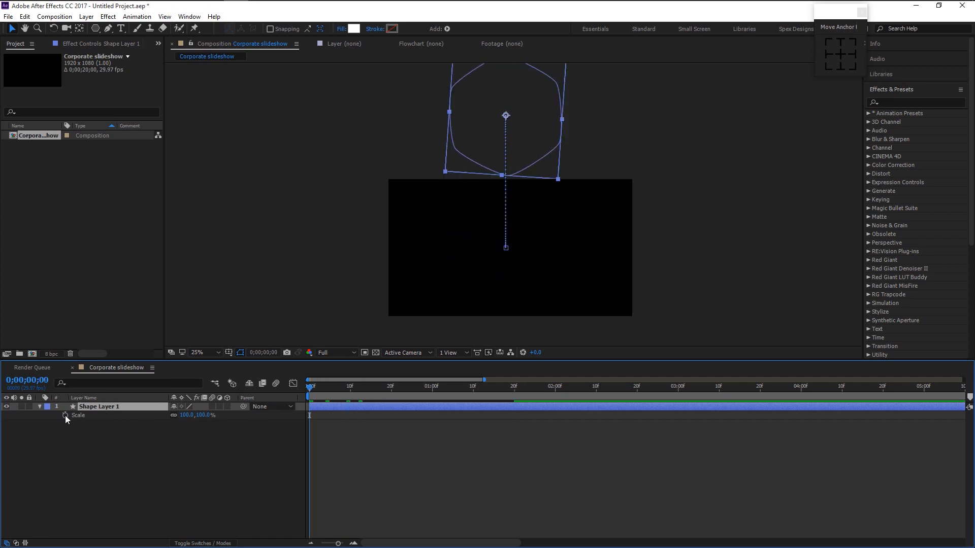
left_click(65, 415)
key("alt+shift+p")
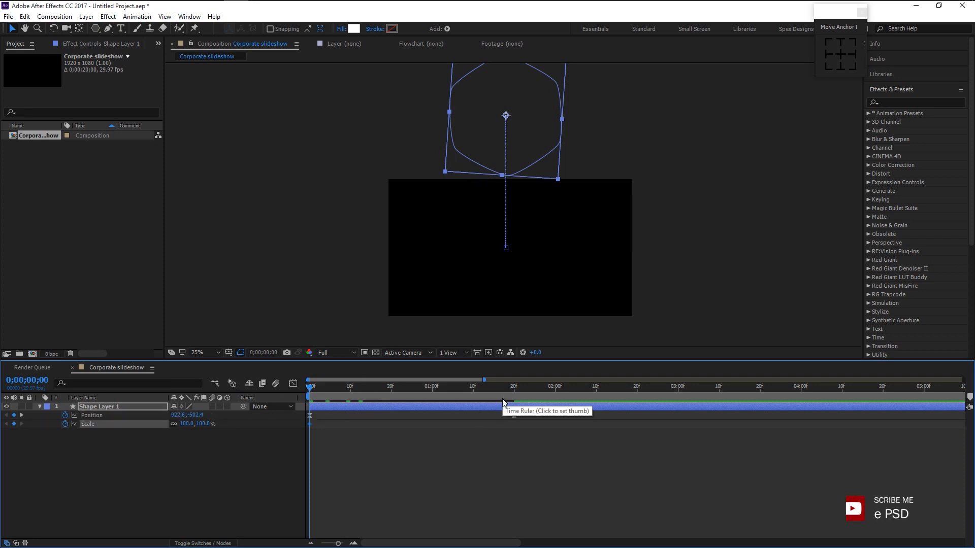
left_click(514, 393)
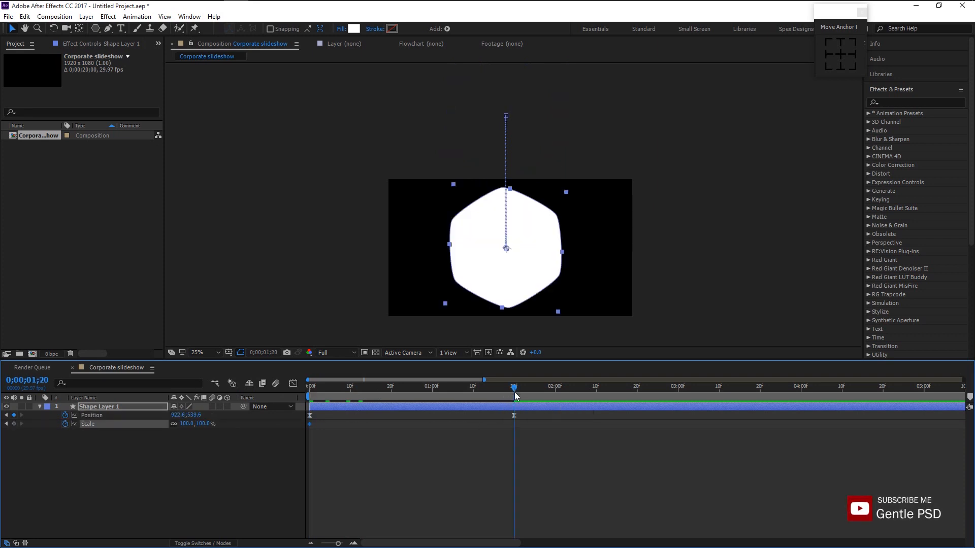
left_click_drag(205, 424, 289, 427)
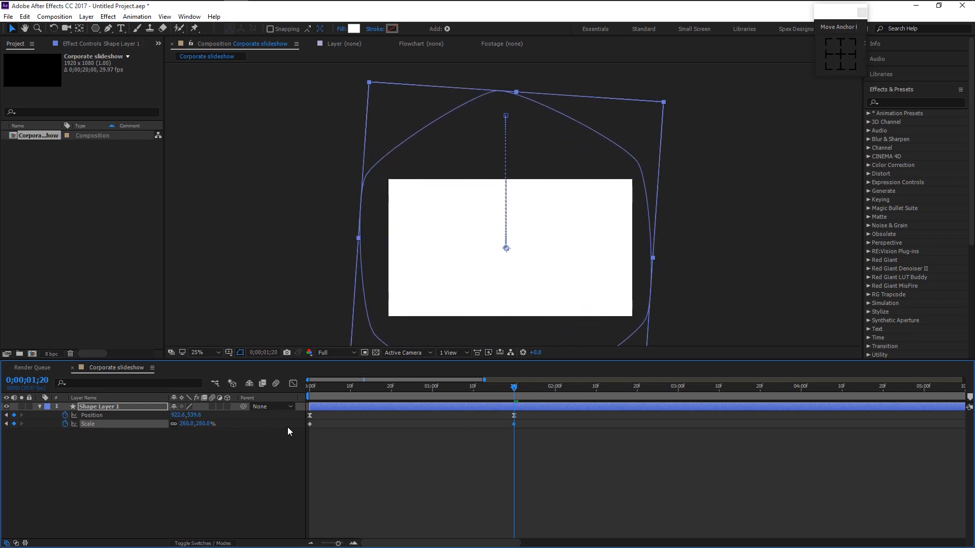
left_click_drag(618, 446, 301, 424)
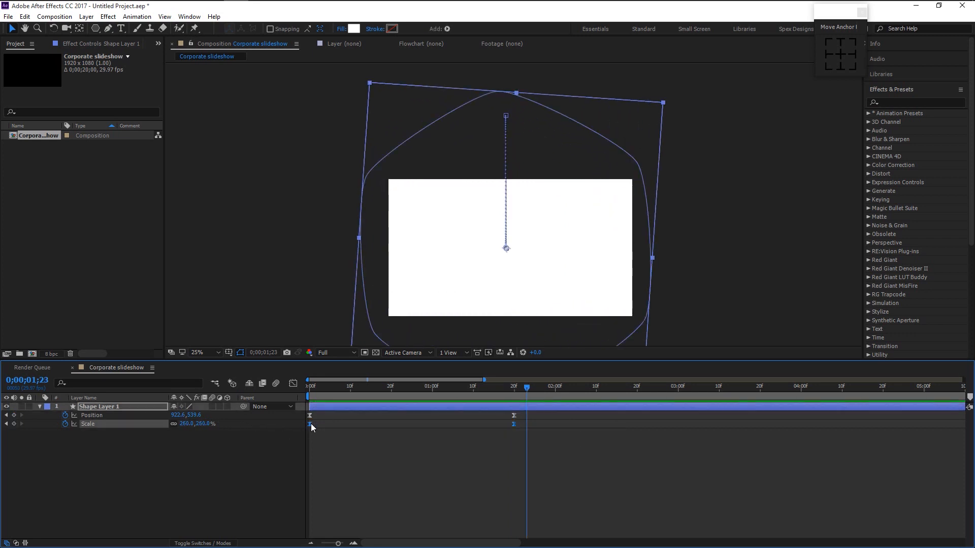
left_click_drag(323, 390, 298, 404)
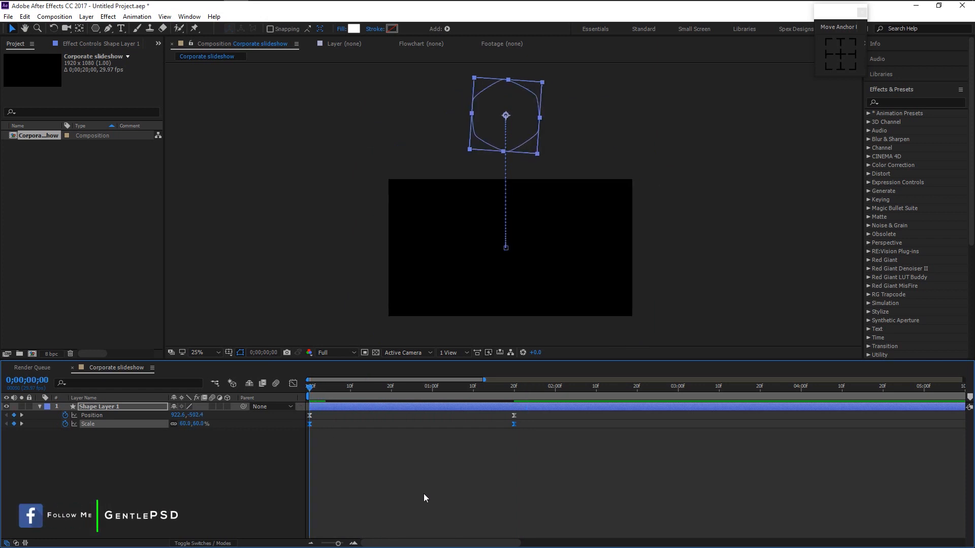
- Keyframe the layer's rotation from the start to 260° at 0;00;01;20 and apply Easy Ease to both keyframes
left_click(83, 404)
key("r")
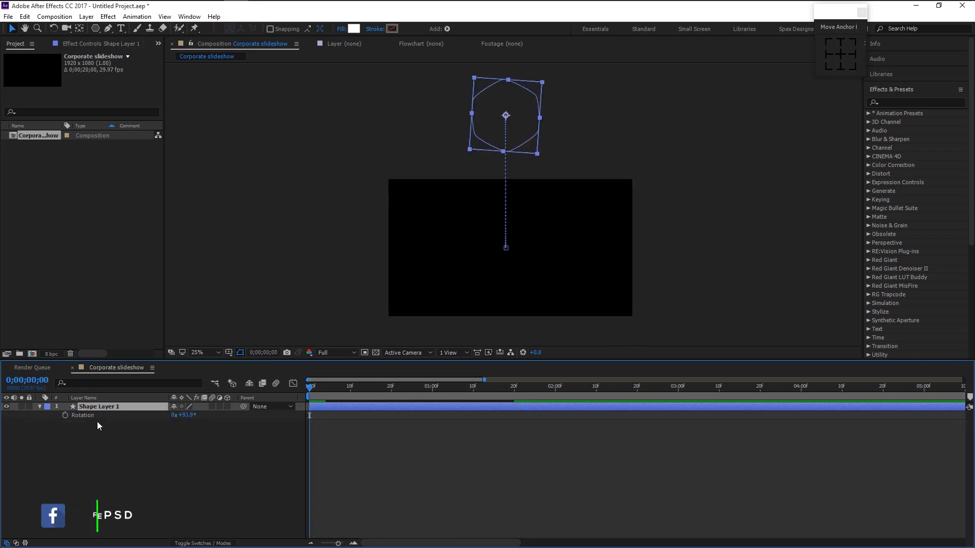
left_click(64, 415)
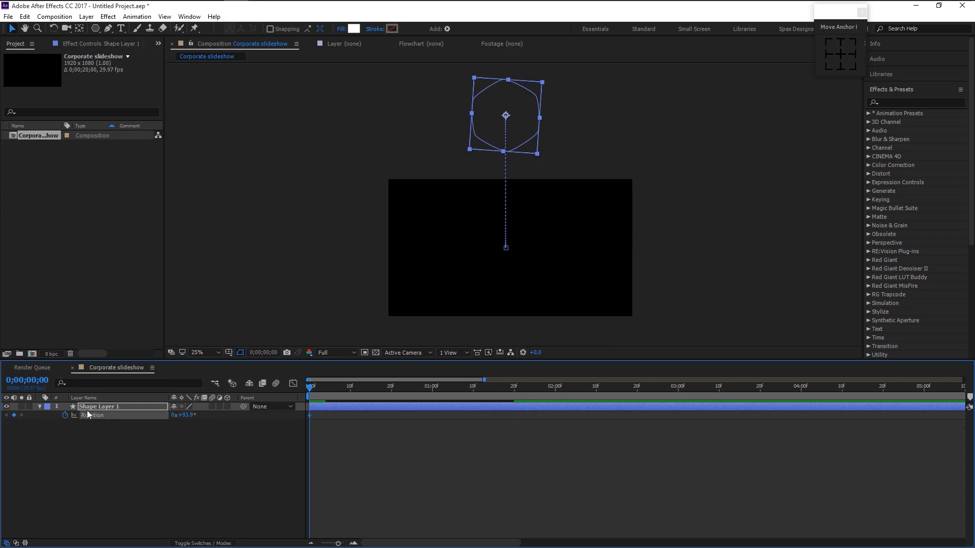
key("u")
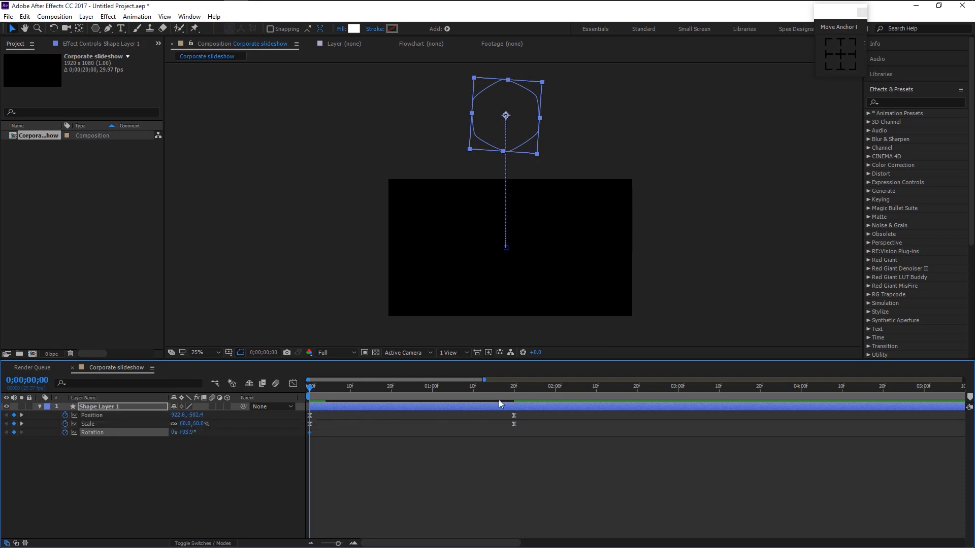
left_click(514, 391)
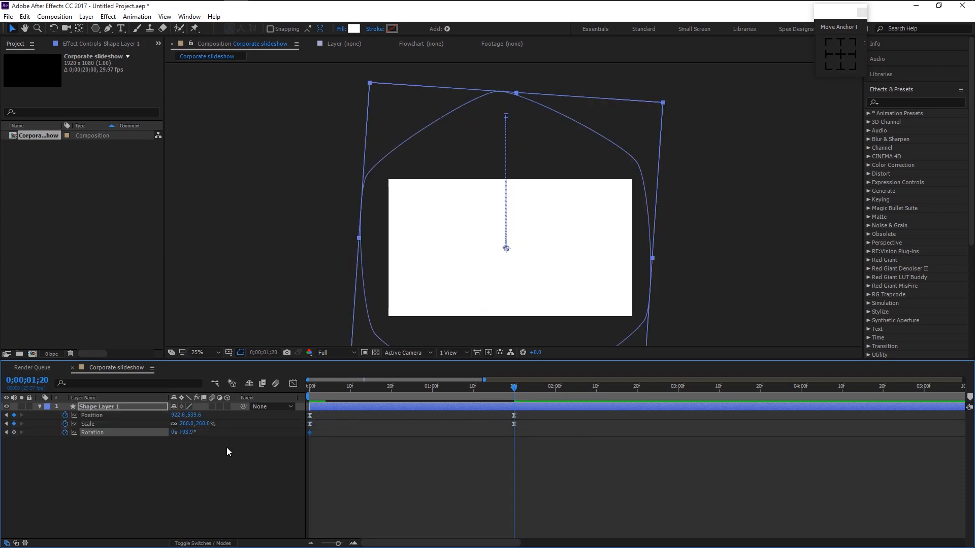
type("1")
type("60")
key("Return")
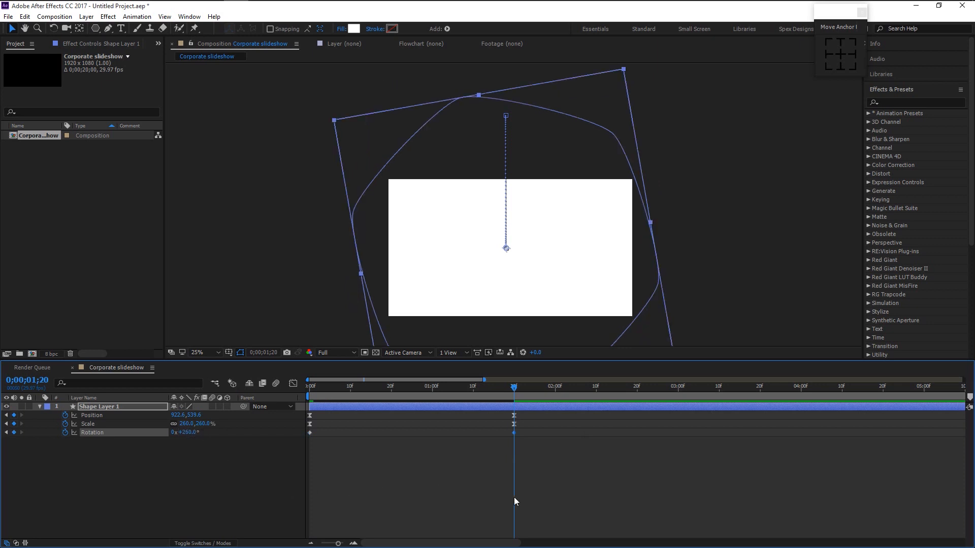
left_click_drag(573, 495, 297, 434)
- Preview the hexagon animation from the start of the composition at 50% magnification
key("Home")
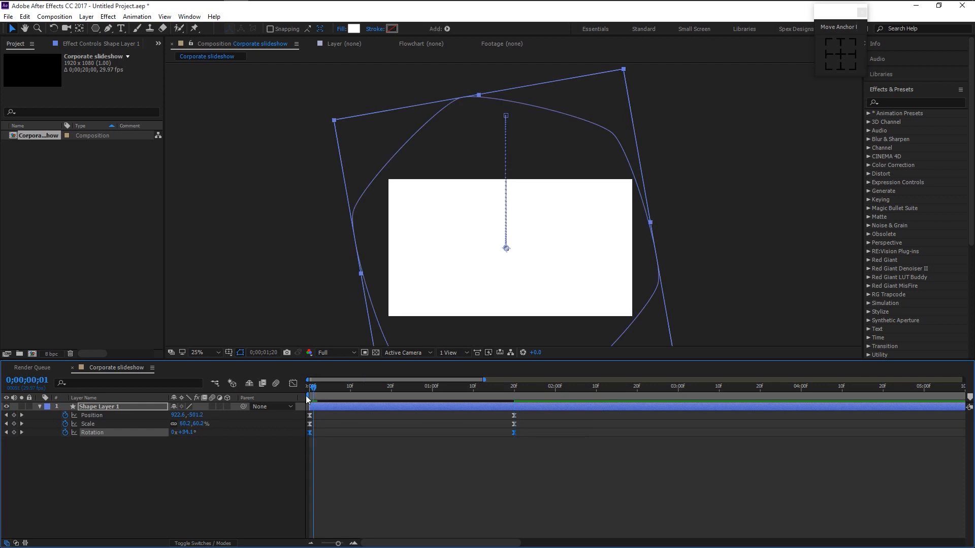
key("period")
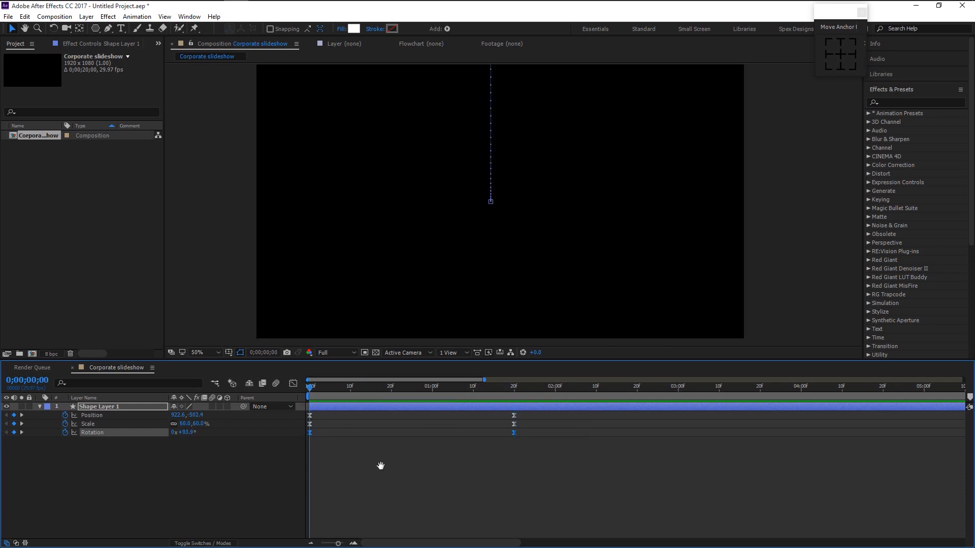
key("space")
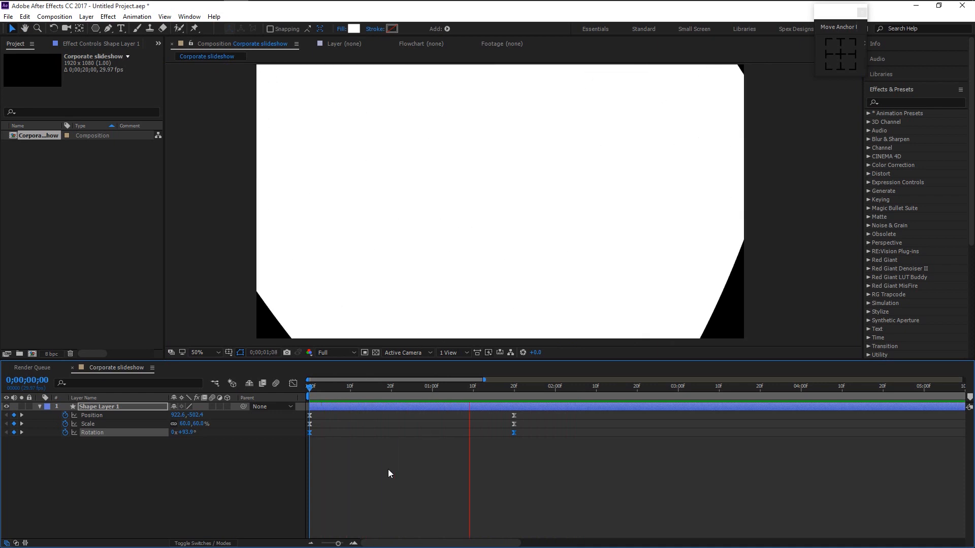
key("space")
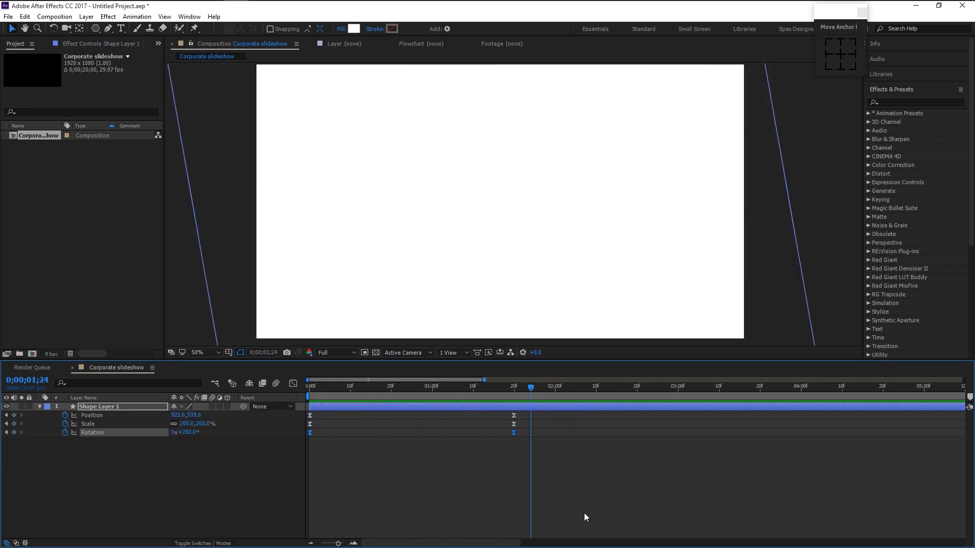
- Select all Position, Scale and Rotation keyframes, return to the composition's start and show their speed curves in the Graph Editor
left_click(584, 514)
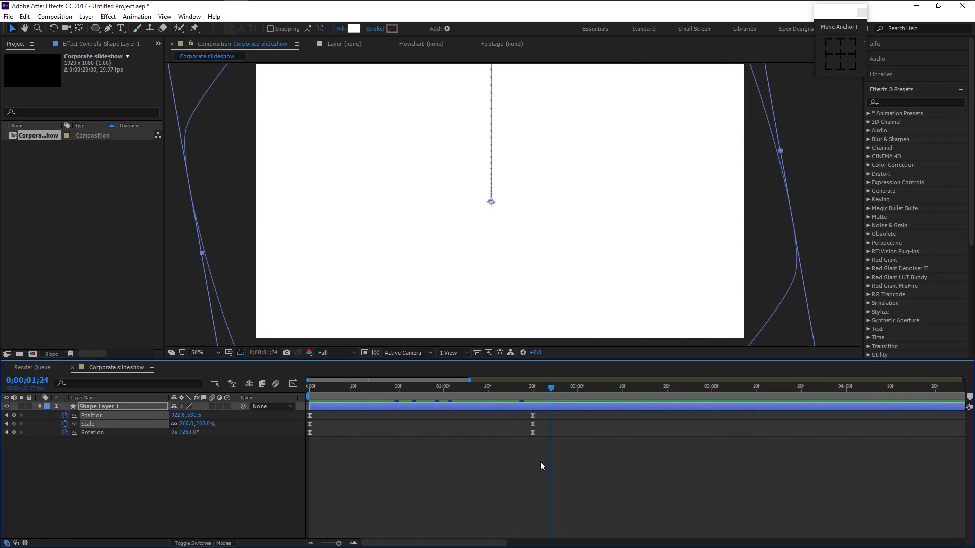
left_click_drag(542, 462, 270, 412)
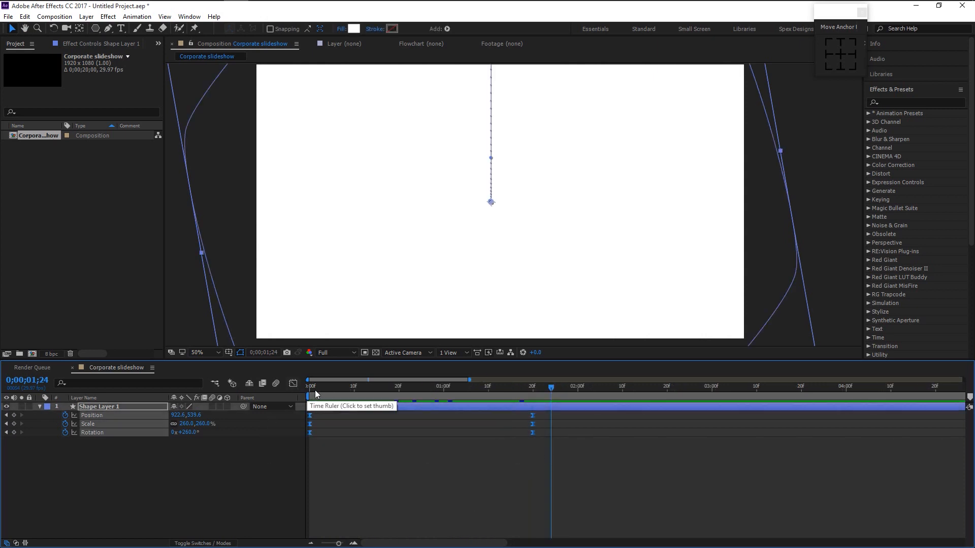
key("Home")
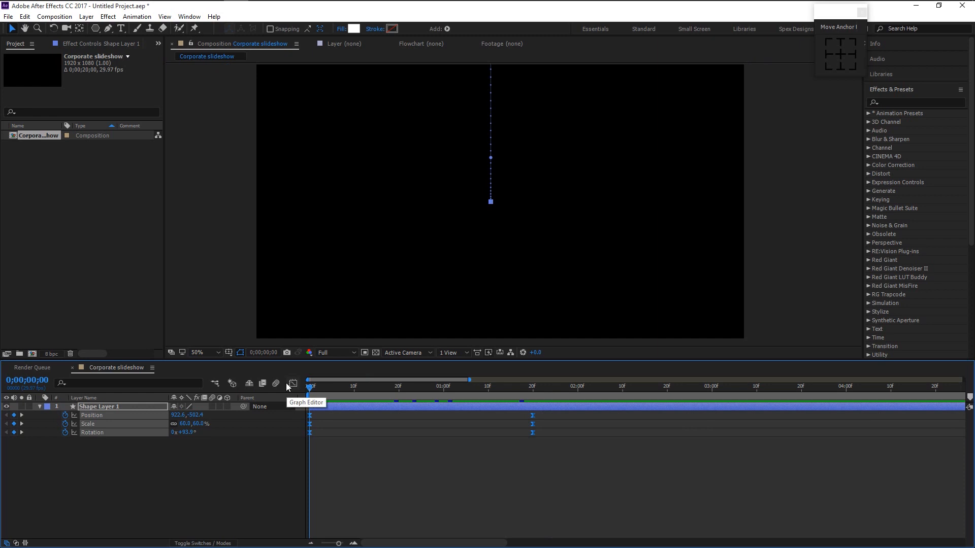
left_click(291, 384)
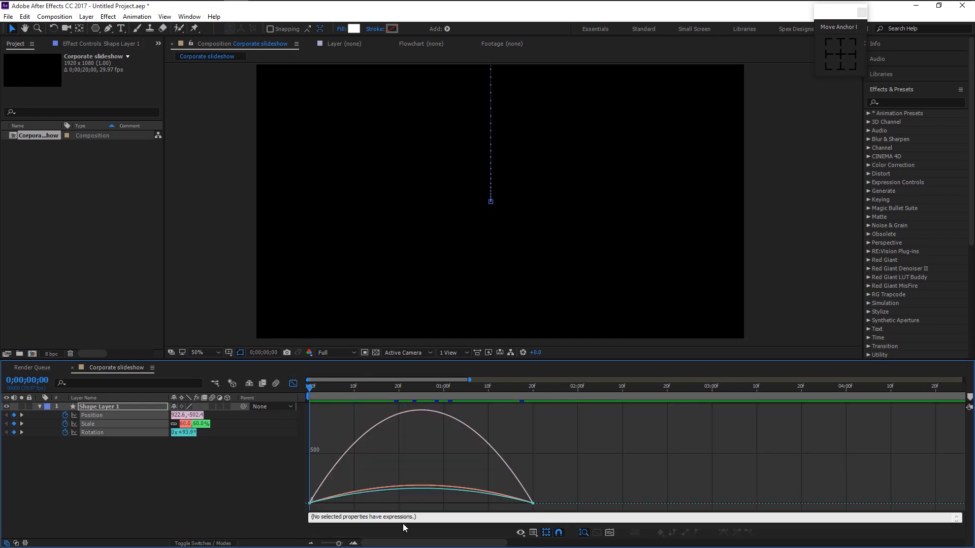
left_click_drag(346, 544, 342, 544)
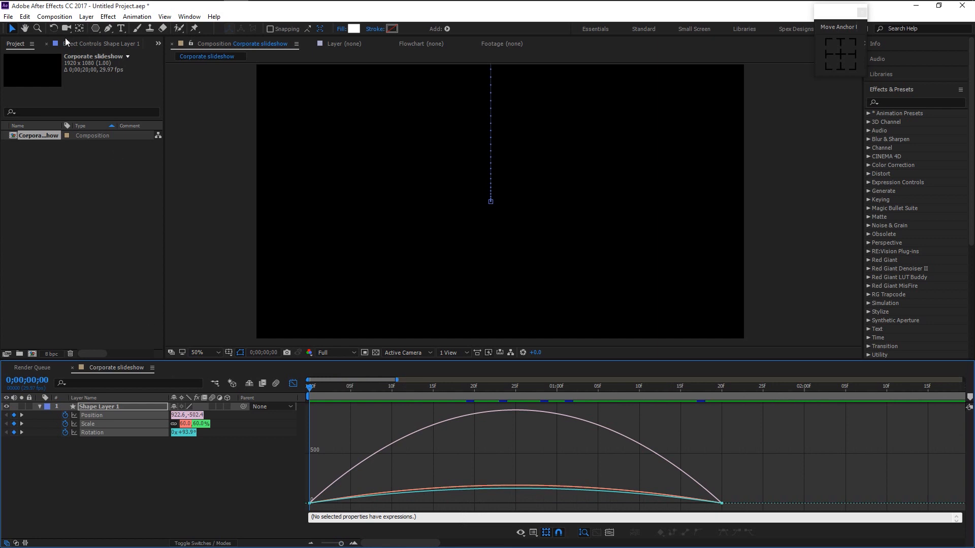
- Add a keyframe at 0;00;00;25 to each of the Rotation, Scale and Position speed curves with the Pen tool
left_click(107, 29)
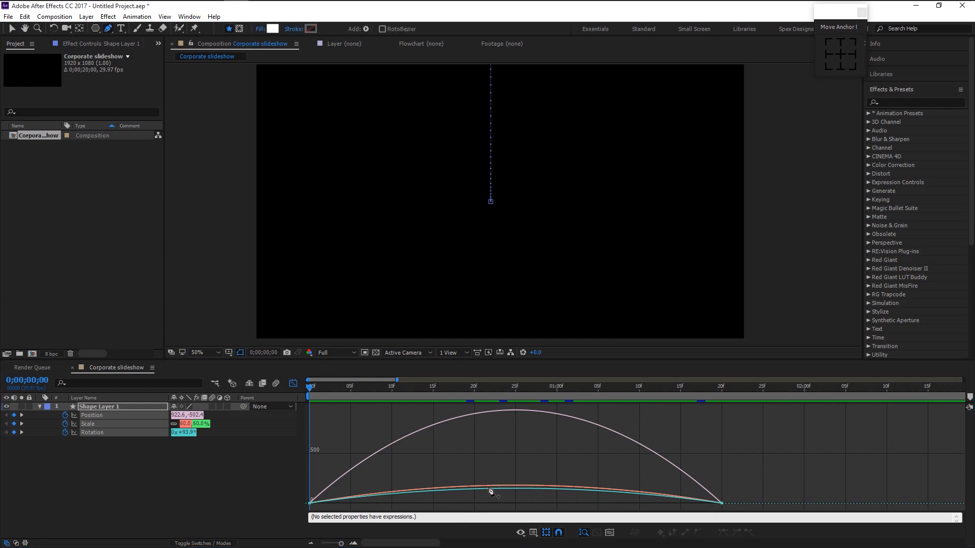
left_click(516, 490)
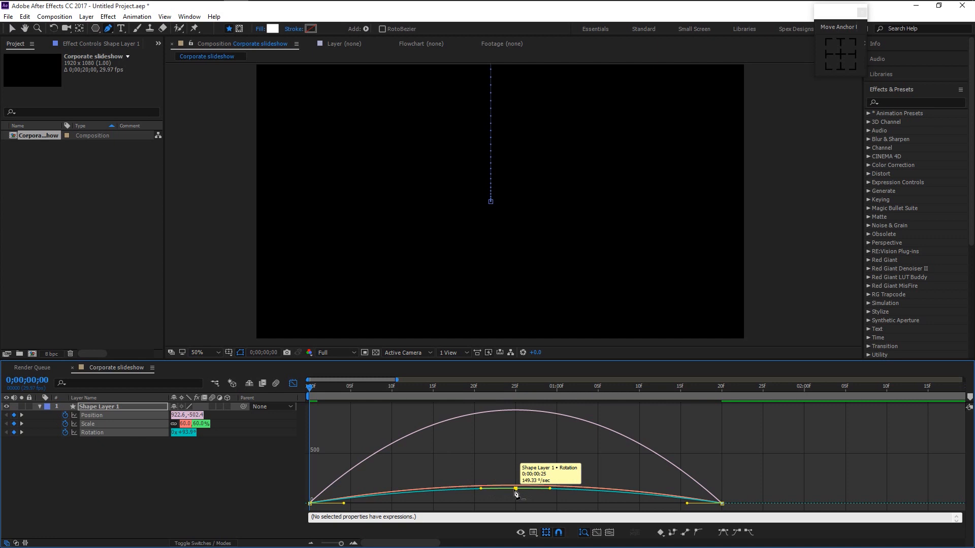
left_click(516, 488)
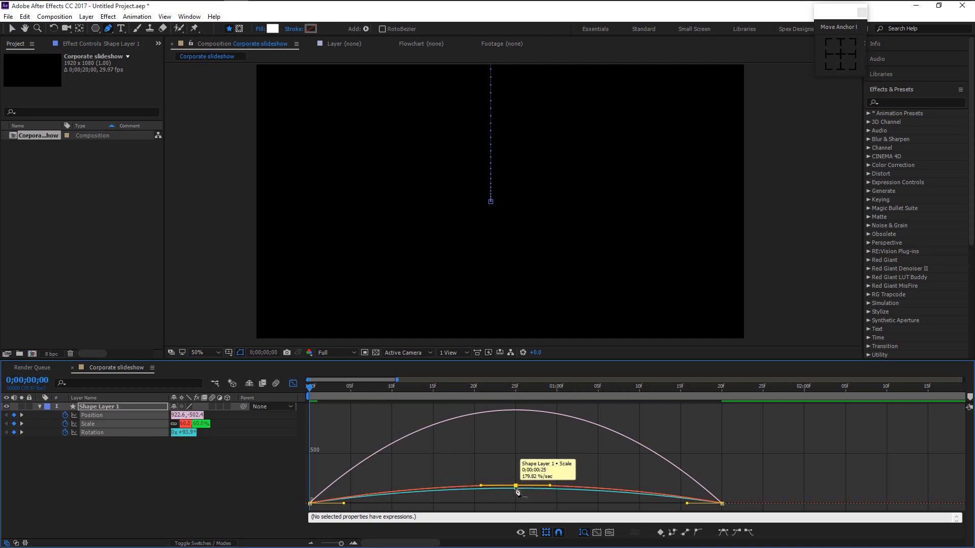
left_click(516, 411)
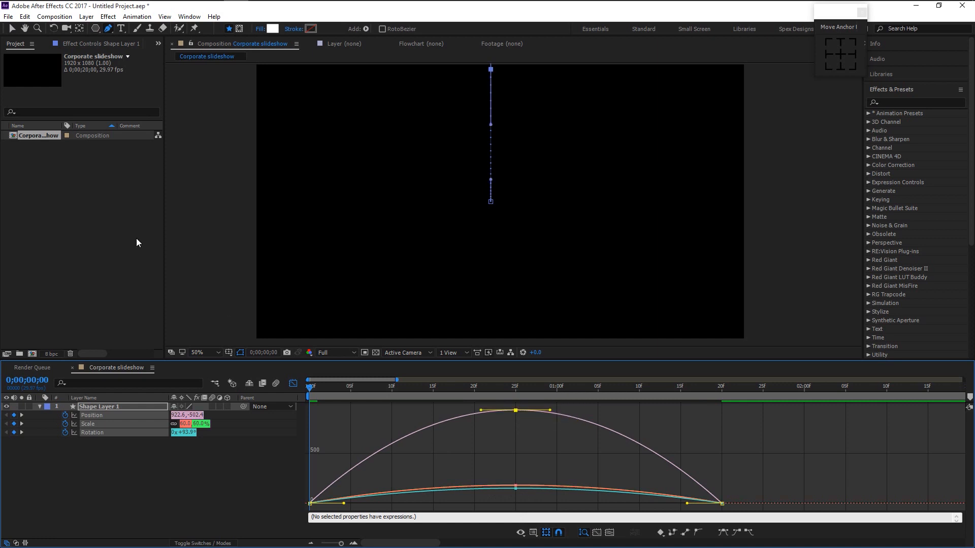
- Lower Rotation's middle keyframe to about zero speed and stretch its handles to about 0;00;00;15 and 0;00;01;05
left_click(12, 29)
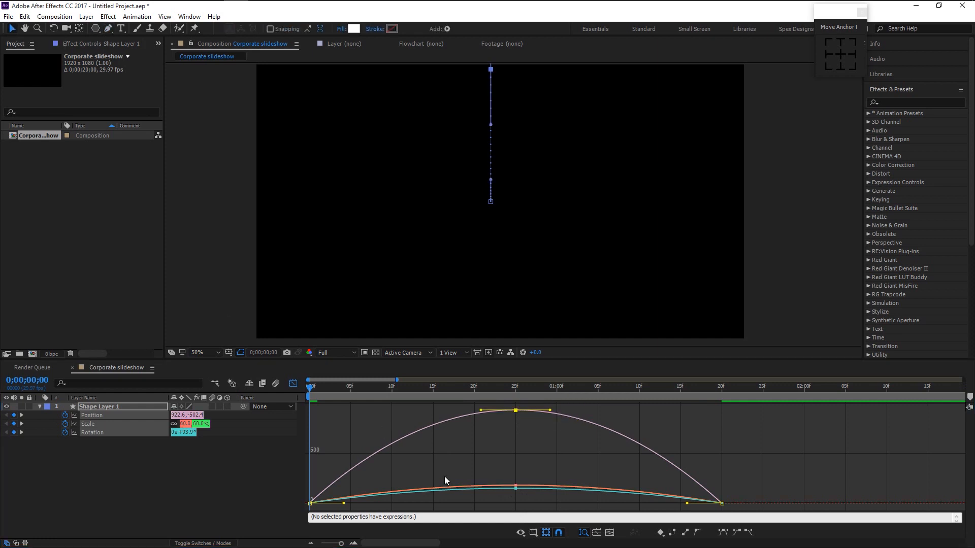
mouse_move(517, 492)
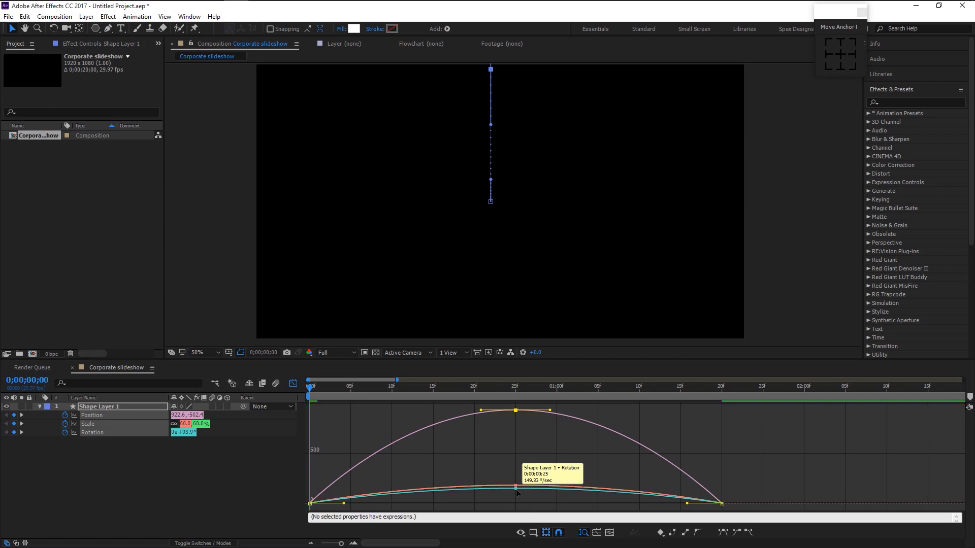
left_click_drag(517, 490, 517, 502)
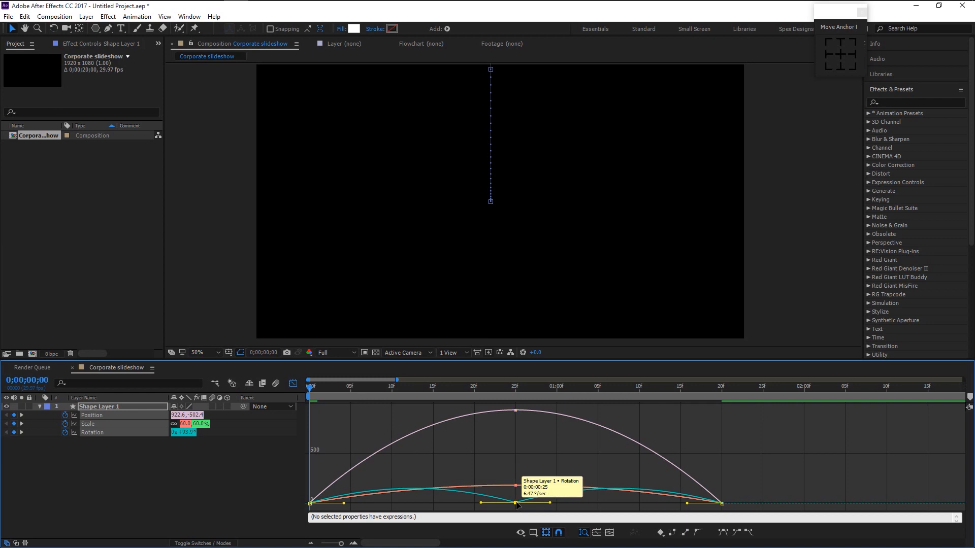
left_click_drag(480, 504, 436, 507)
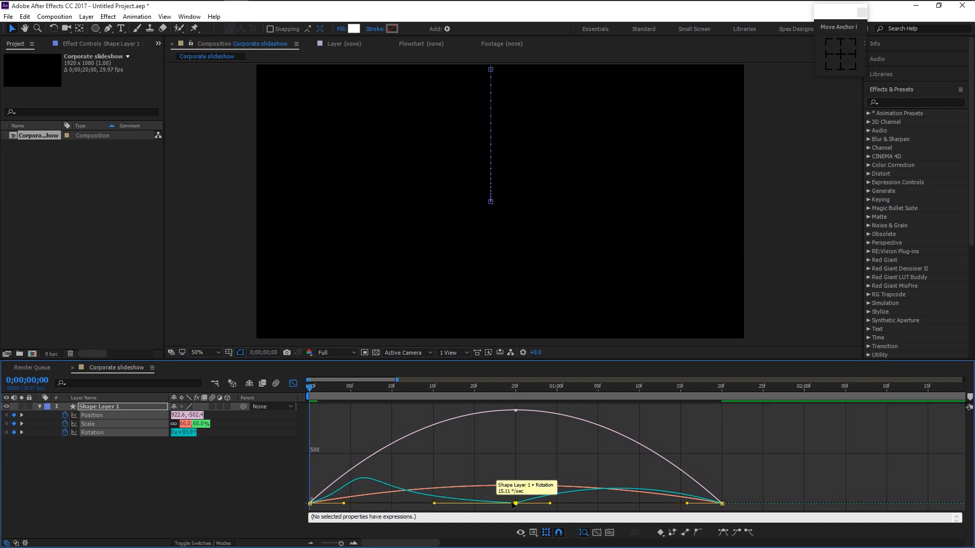
left_click_drag(551, 505, 600, 511)
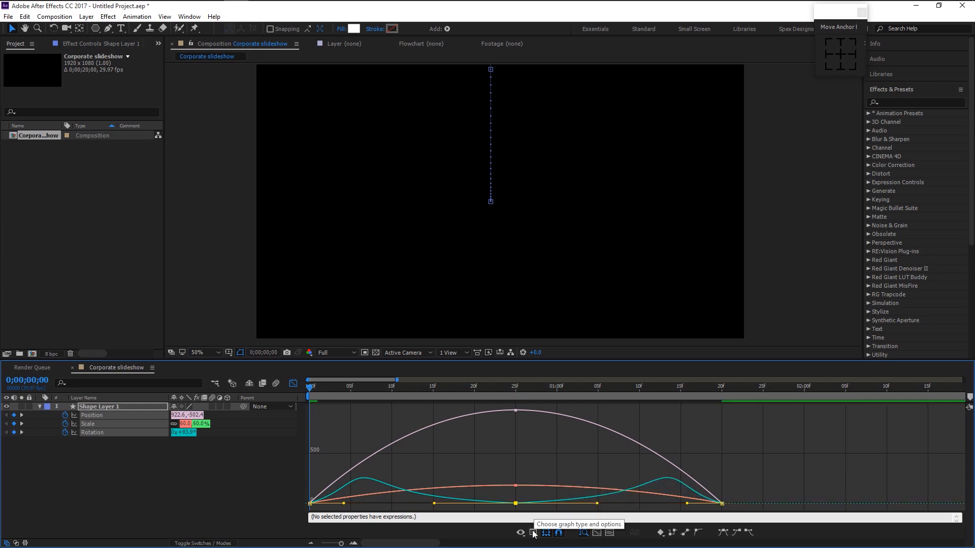
left_click_drag(597, 505, 599, 505)
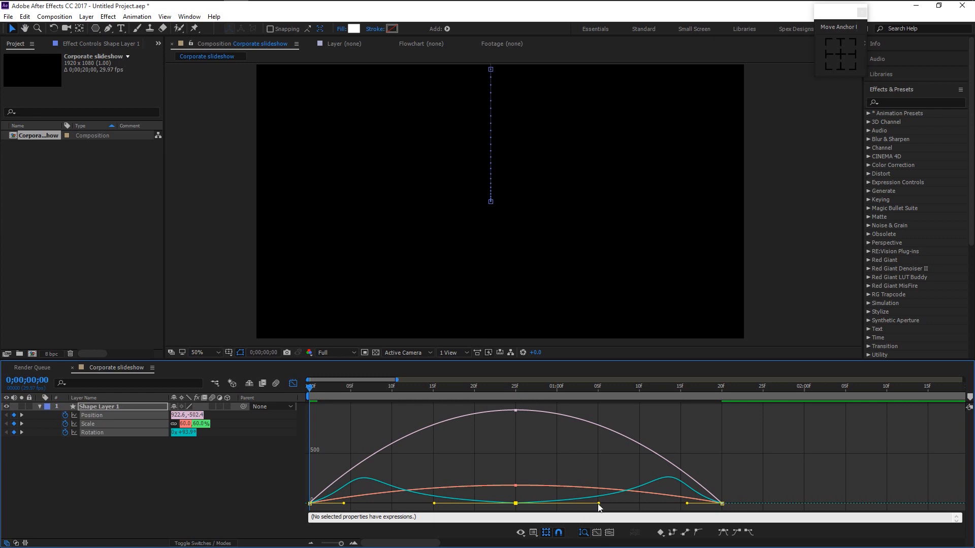
left_click_drag(598, 504, 597, 504)
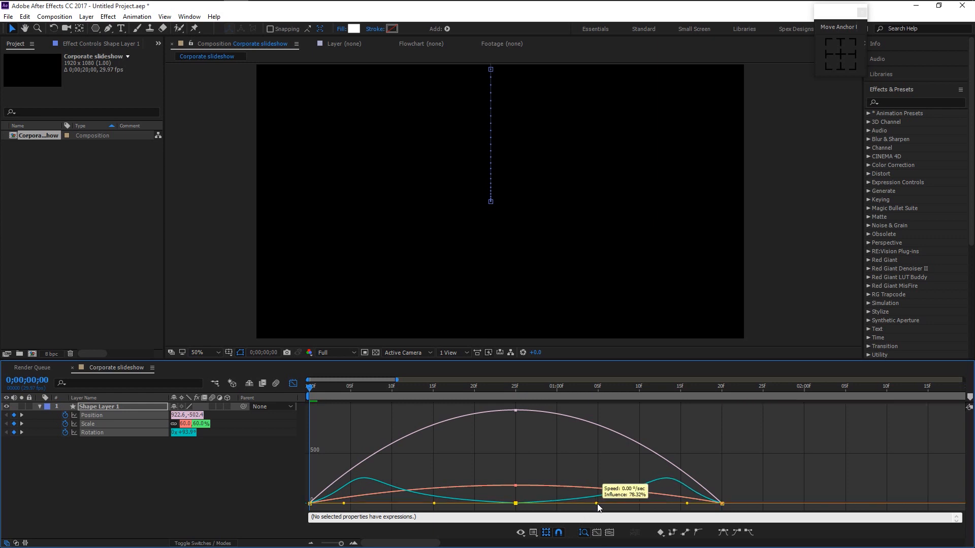
- Lower Scale's middle keyframe to about zero speed and extend both handles to match the Rotation curve
left_click(514, 487)
left_click_drag(515, 486, 517, 505)
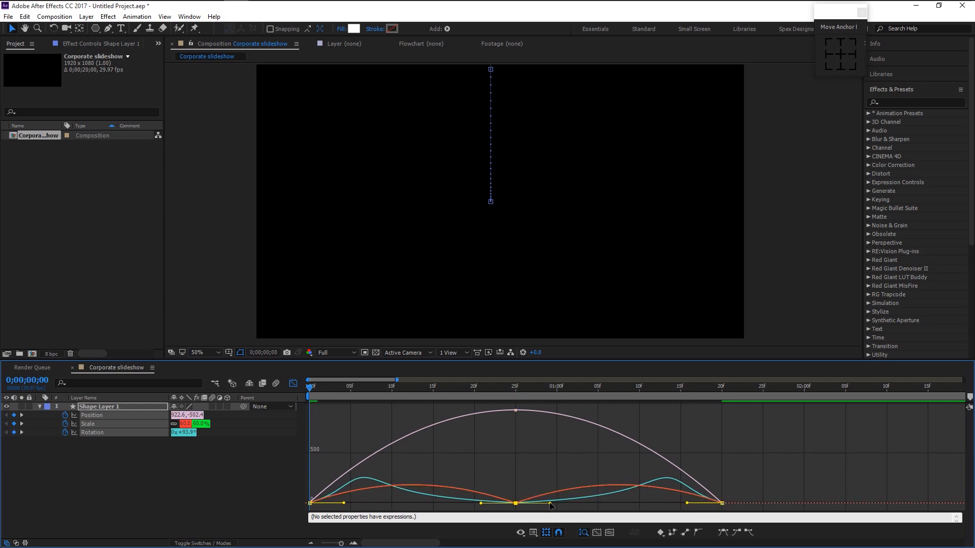
left_click_drag(468, 503, 441, 505)
left_click_drag(440, 505, 433, 503)
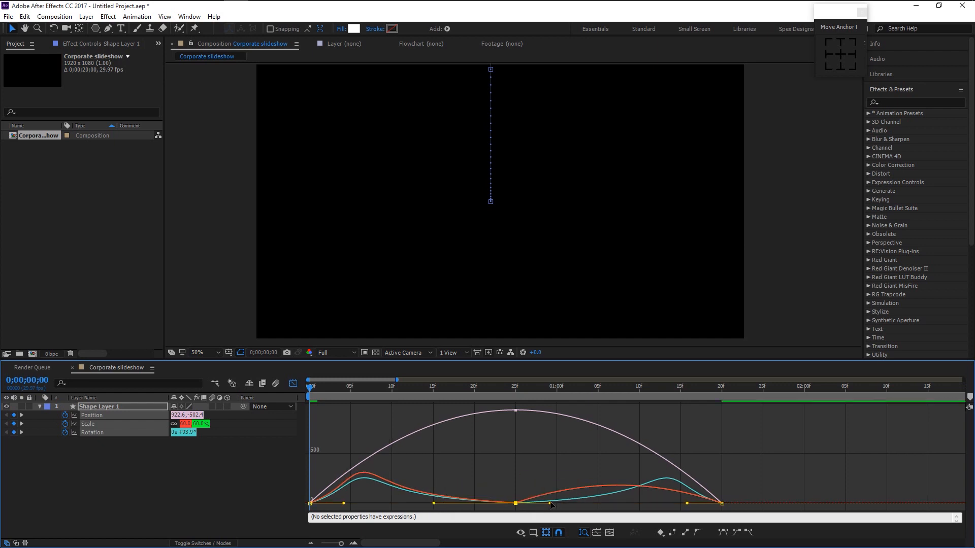
left_click_drag(553, 504, 596, 504)
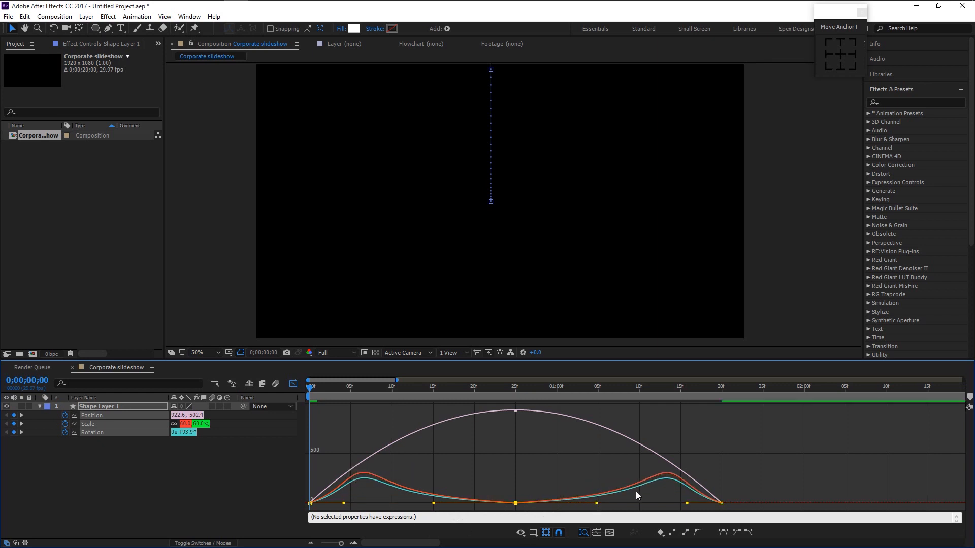
- Lower Position's middle keyframe to about zero speed, extend both handles like the other curves, and leave the Graph Editor
mouse_move(515, 412)
left_click_drag(515, 411, 435, 509)
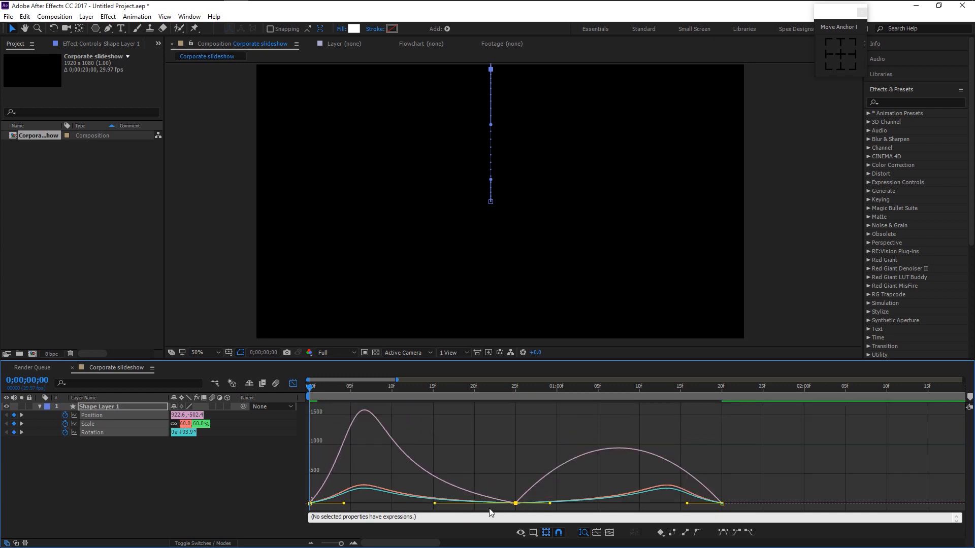
left_click_drag(553, 503, 595, 504)
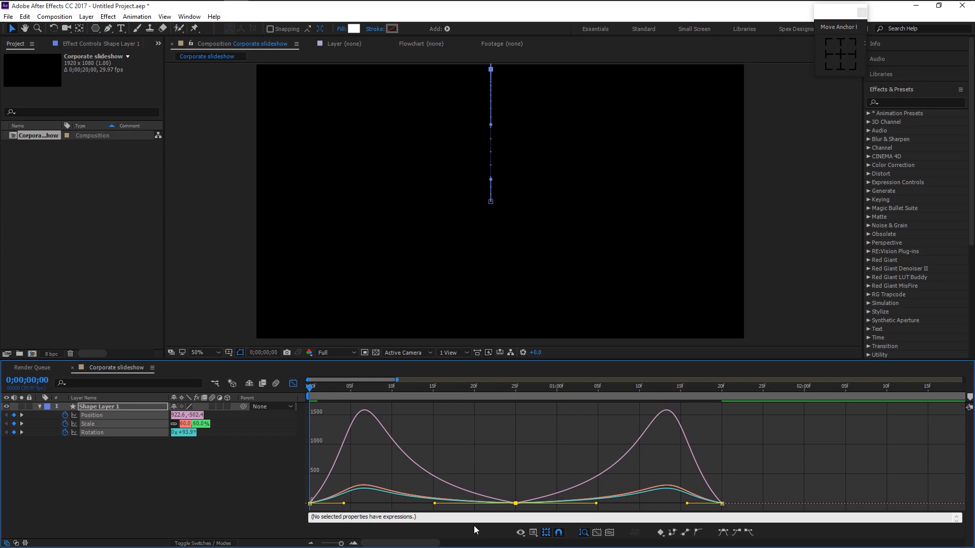
left_click(296, 385)
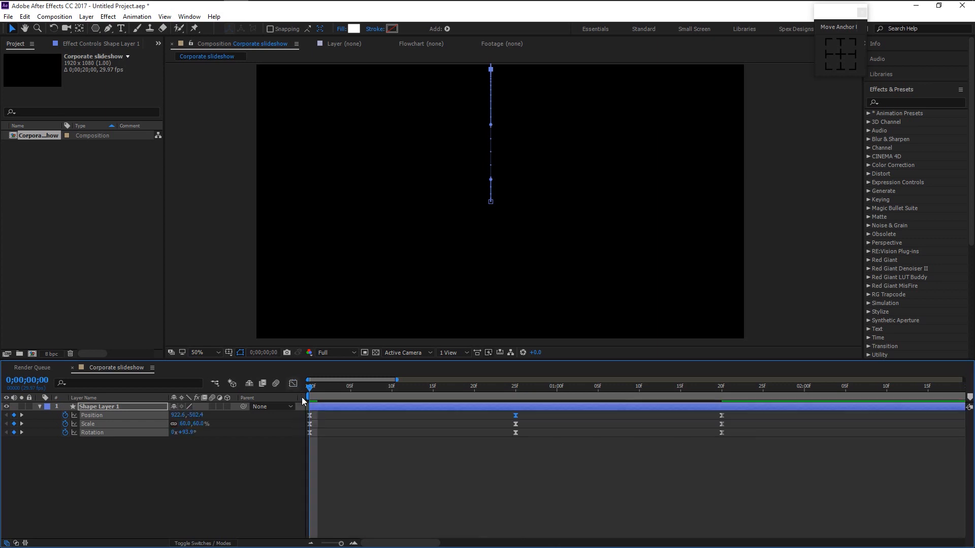
- Preview the reshaped hexagon animation twice from the start of the composition
left_click(59, 465)
key("space")
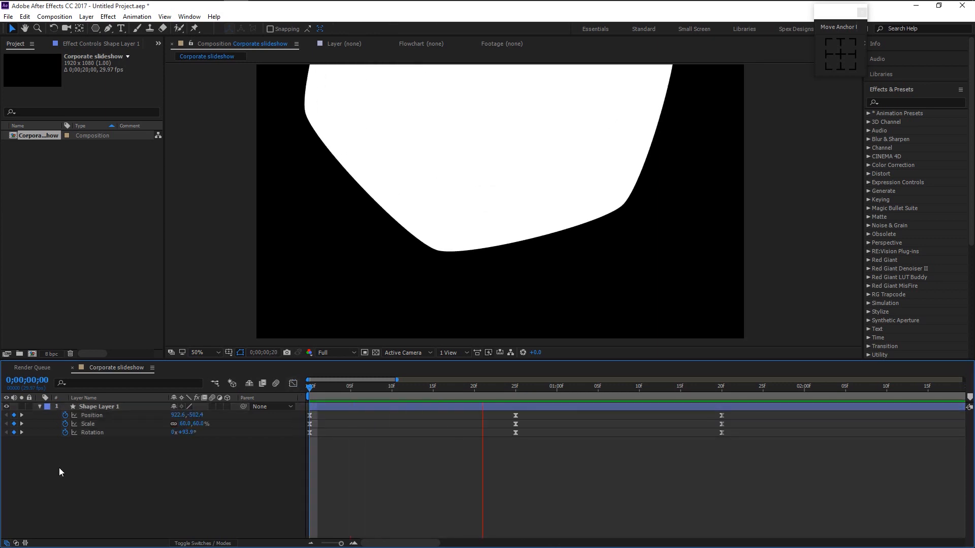
key("space")
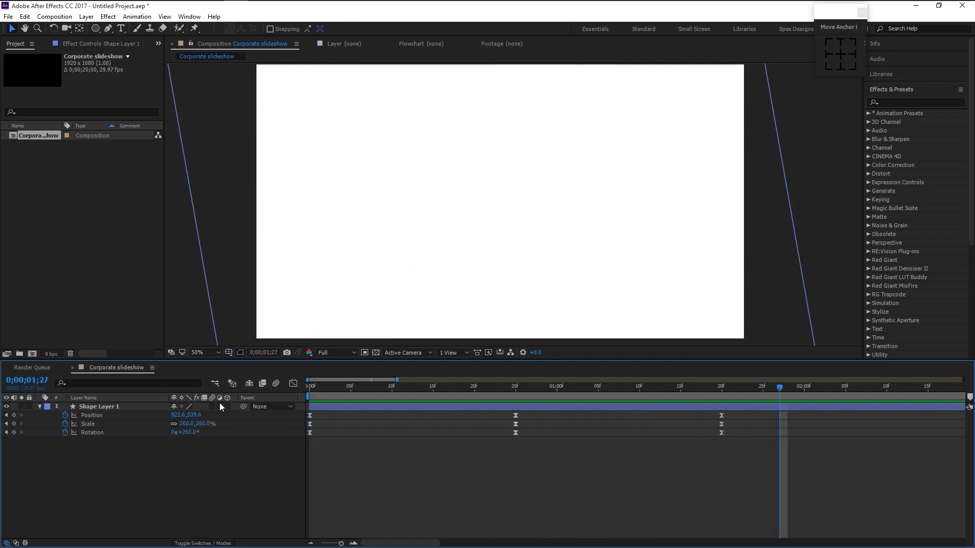
key("Home")
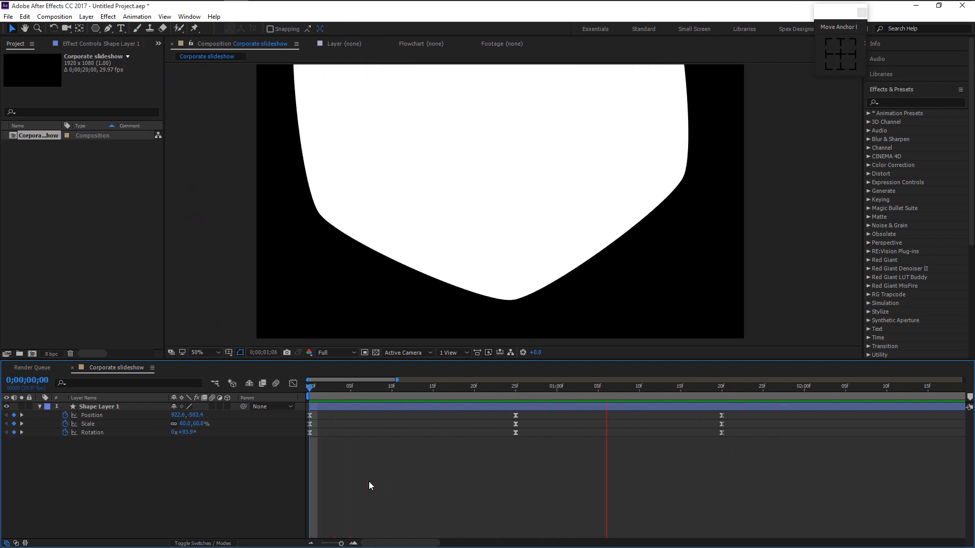
key("space")
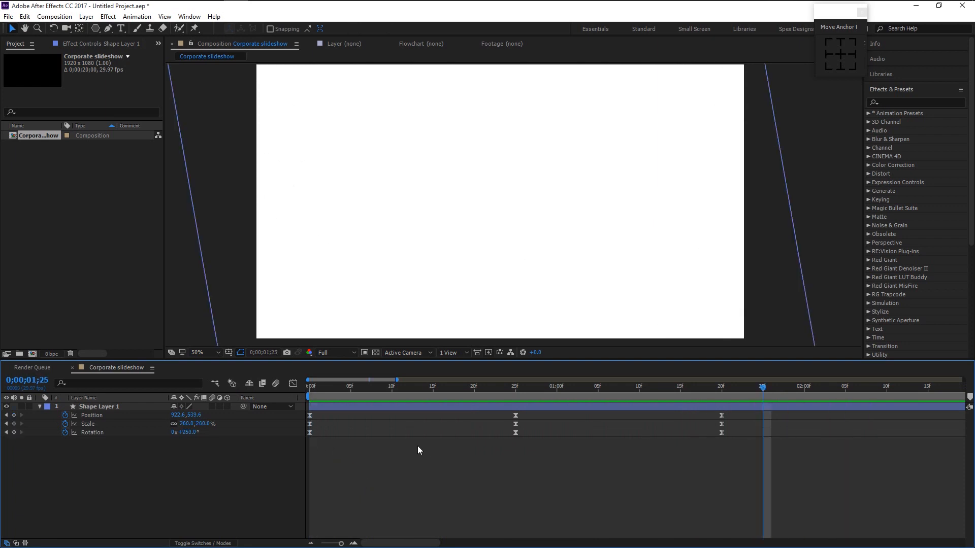
- Move the first Scale keyframe to 0;00;00;10 and preview the animation from the start
left_click_drag(309, 424, 394, 425)
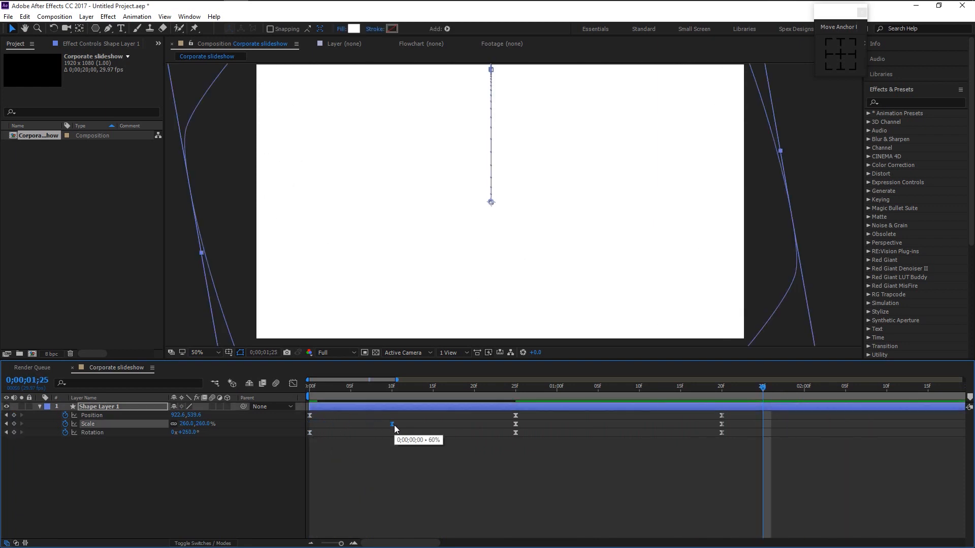
left_click(391, 386)
left_click_drag(392, 389, 294, 421)
key("space")
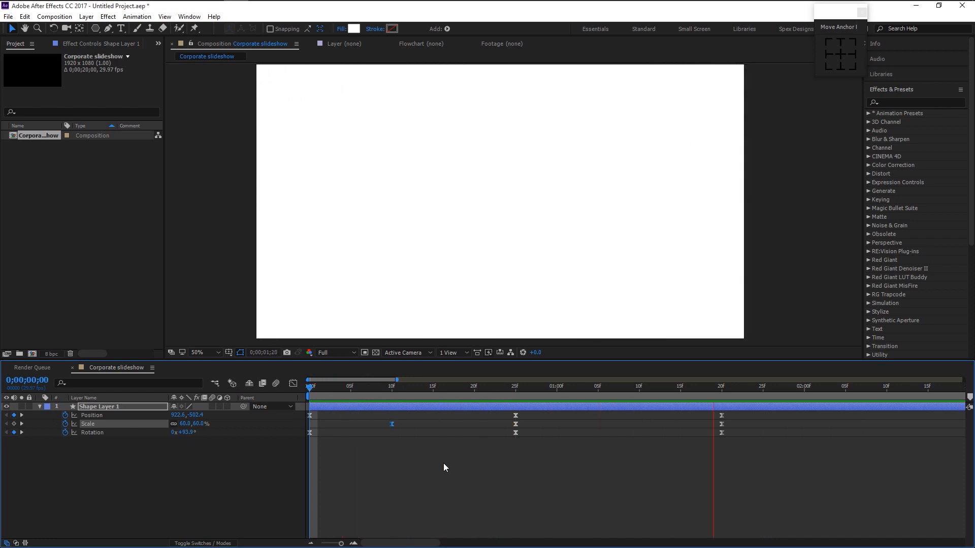
key("space")
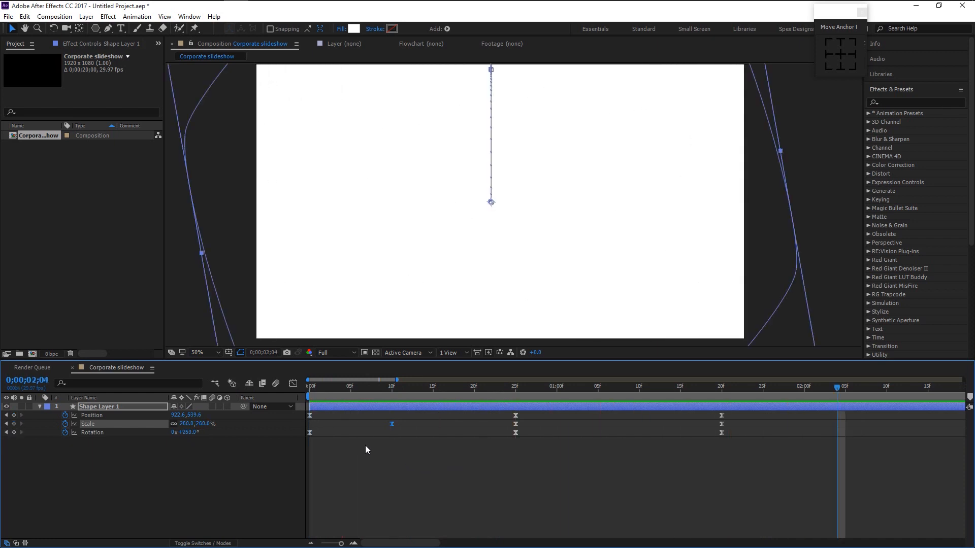
- Collapse Shape Layer 1's properties, search the effects for "drop" and apply Drop Shadow to the layer
left_click_drag(342, 543, 338, 545)
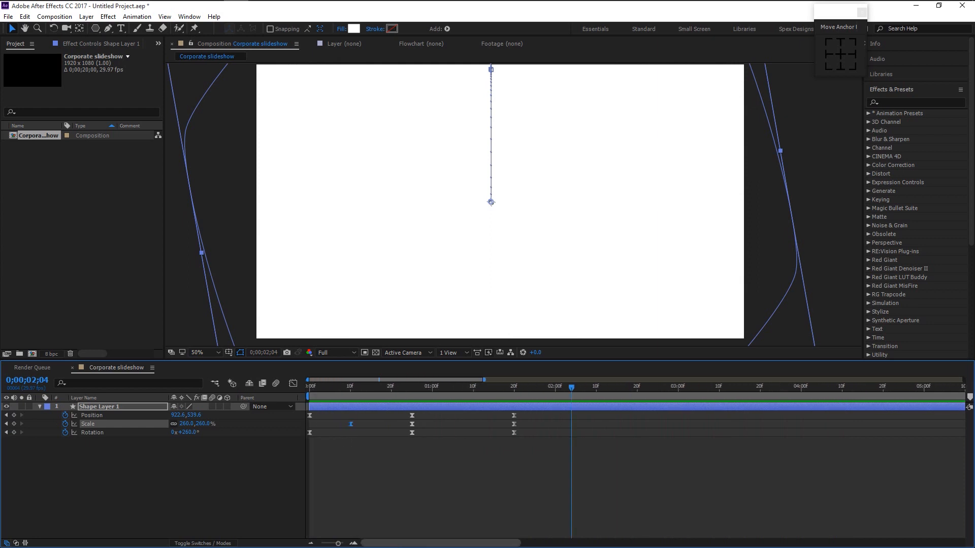
key("Home")
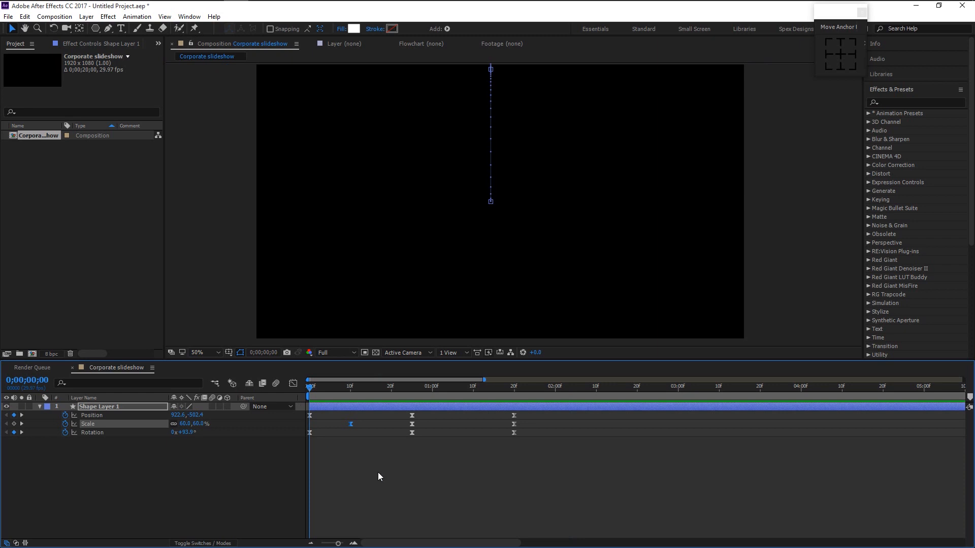
left_click(39, 407)
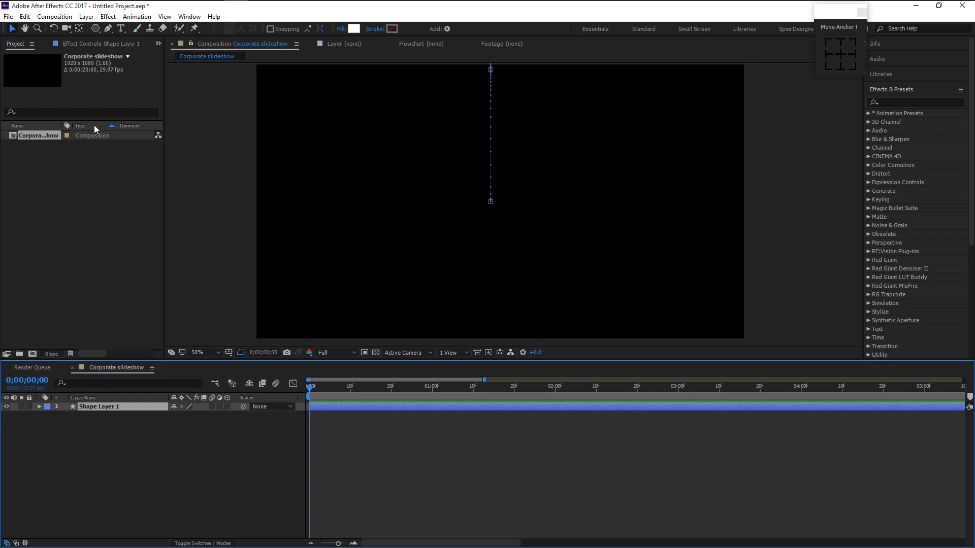
left_click(103, 44)
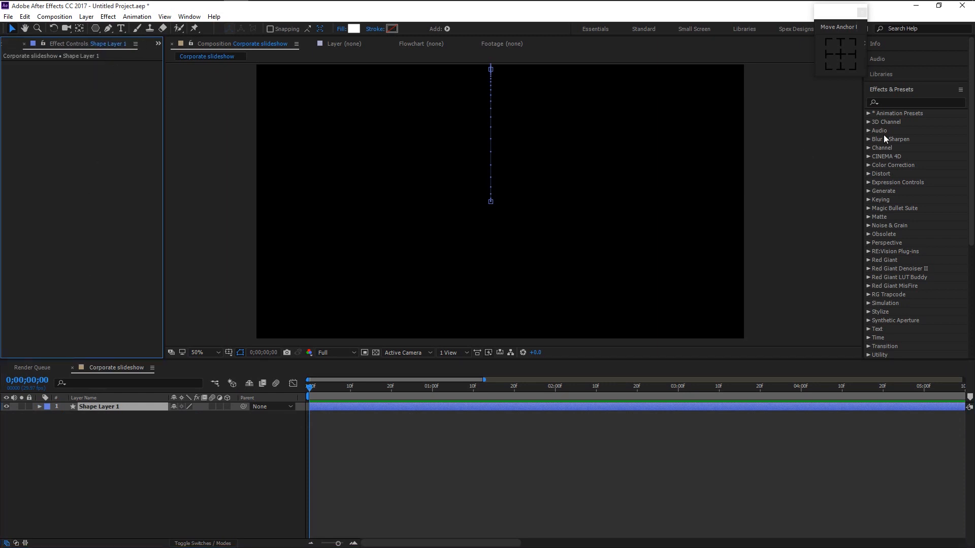
left_click(916, 101)
type("d")
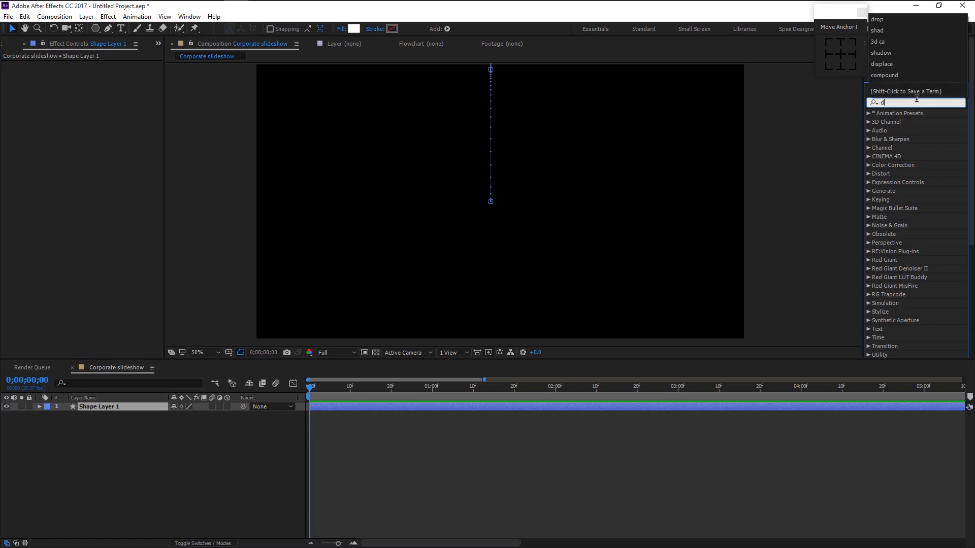
type("rop")
left_click_drag(902, 205, 148, 409)
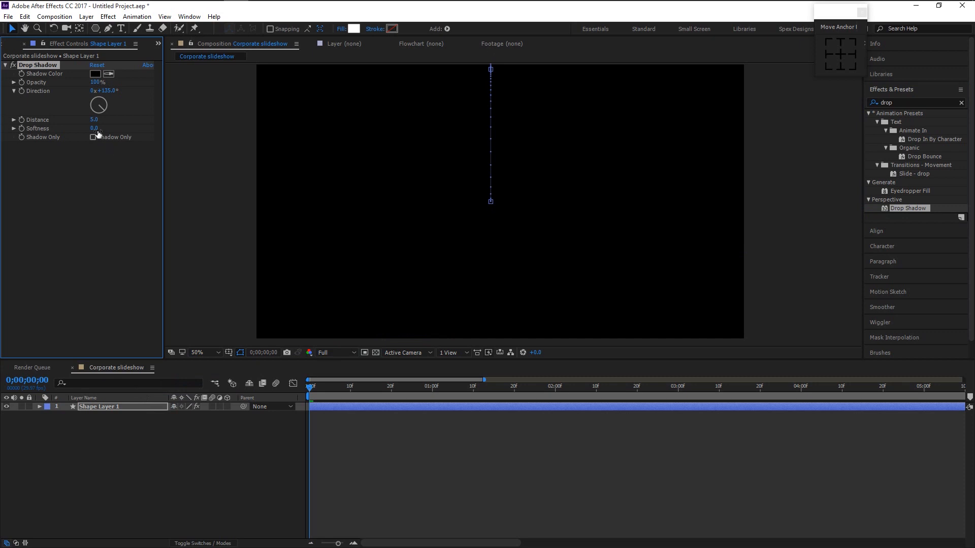
- Set the Drop Shadow softness on Shape Layer 1 to 50
left_click(95, 127)
key("Return")
- Create a white solid, place it beneath Shape Layer 1 and go to 0;00;00;19 to check the shadow
right_click(181, 455)
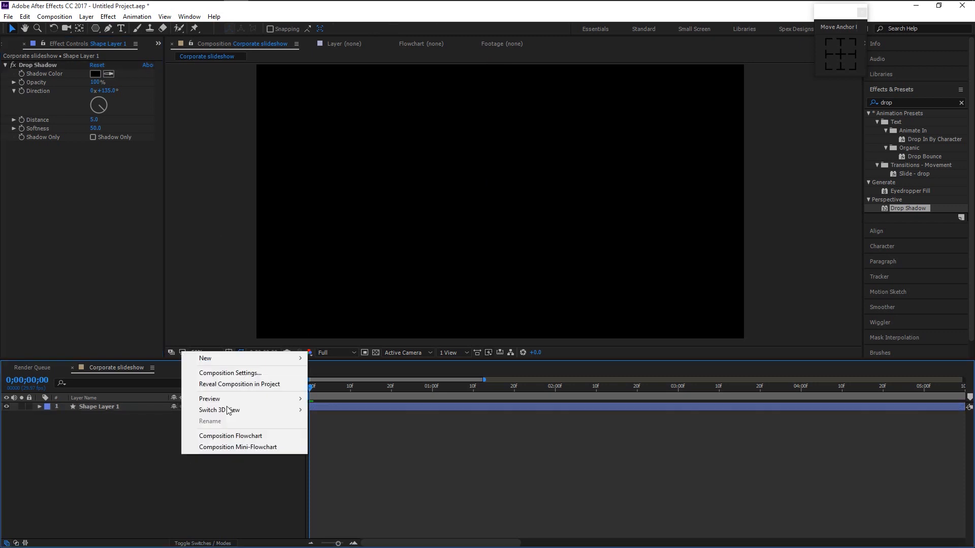
mouse_move(231, 365)
left_click(355, 385)
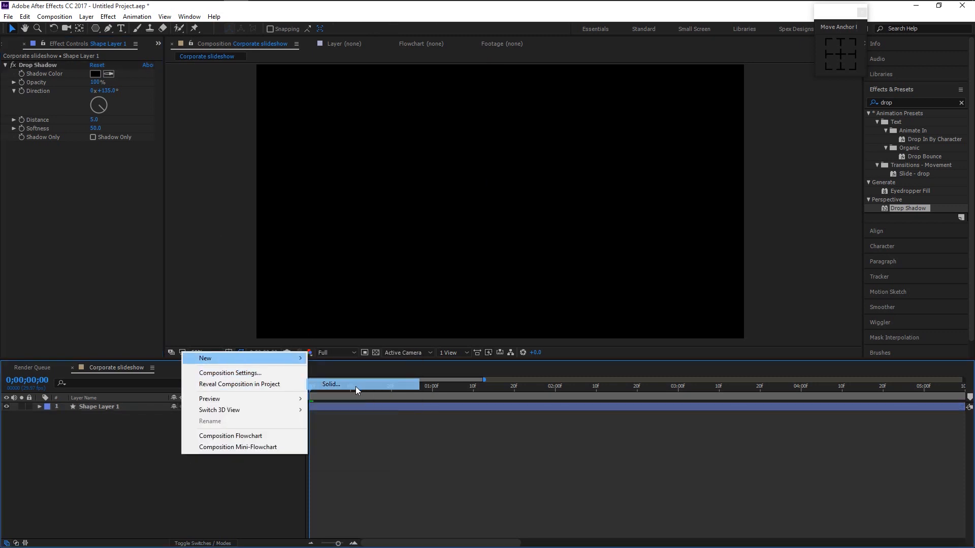
left_click(477, 340)
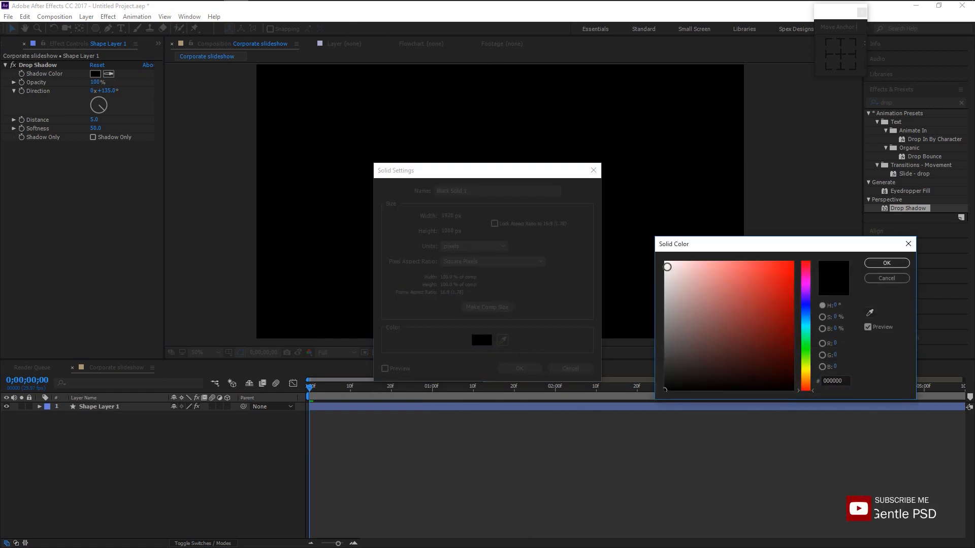
left_click(664, 262)
left_click(865, 266)
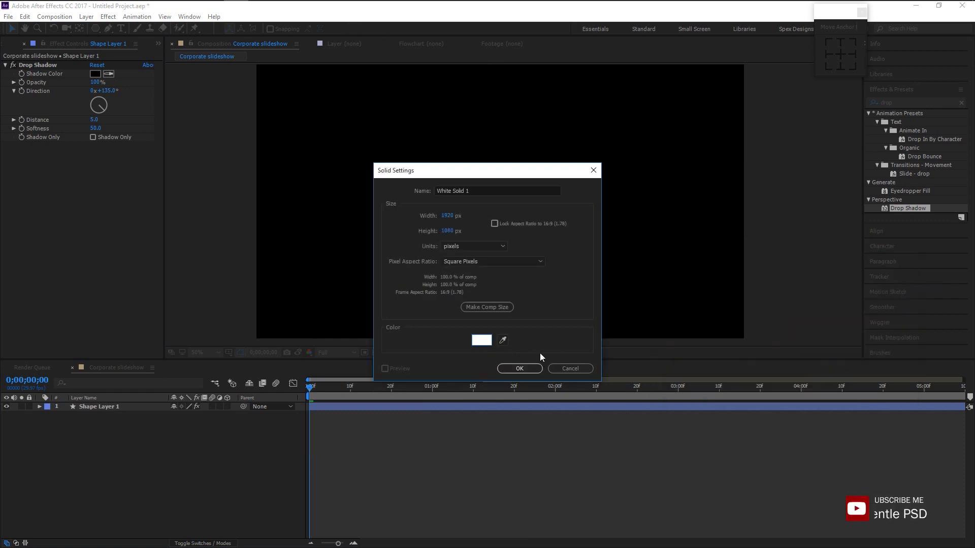
left_click(532, 365)
left_click_drag(127, 407, 187, 434)
left_click_drag(310, 387, 389, 401)
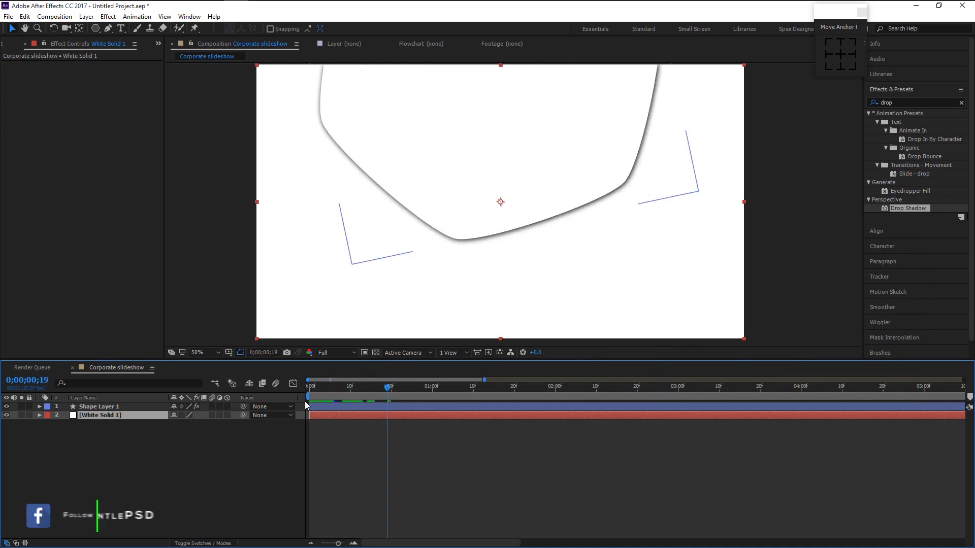
- Raise Shape Layer 1's Drop Shadow softness to 86 and delete the white solid layer
left_click(149, 407)
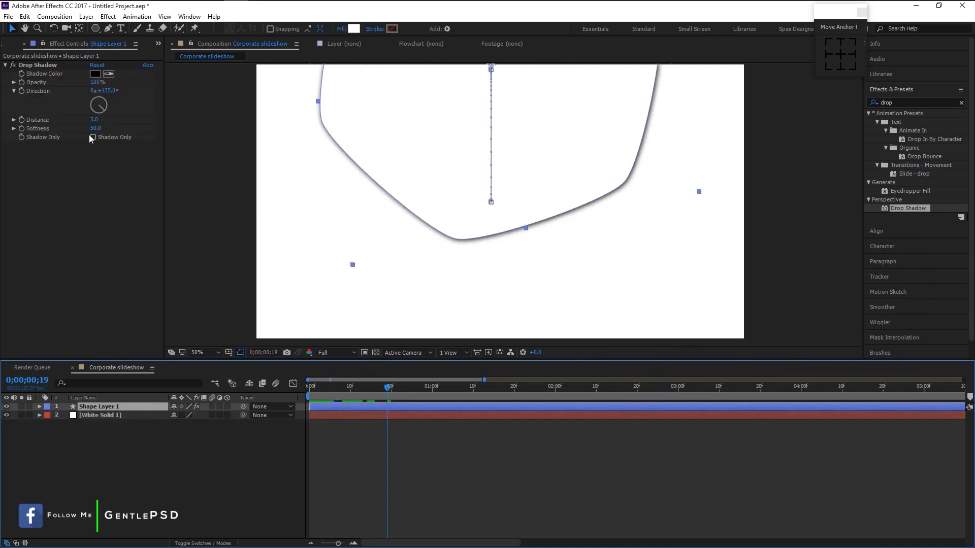
left_click_drag(95, 128, 113, 129)
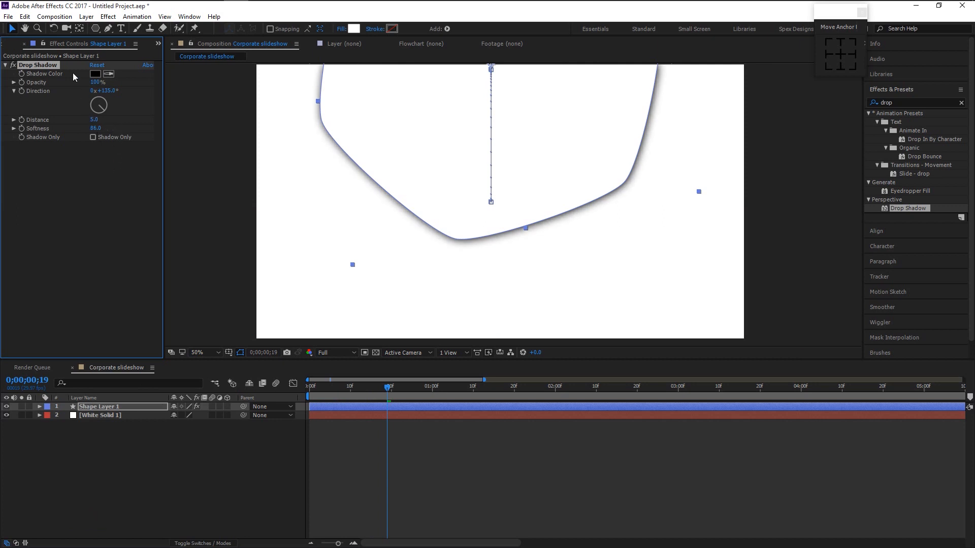
left_click(120, 415)
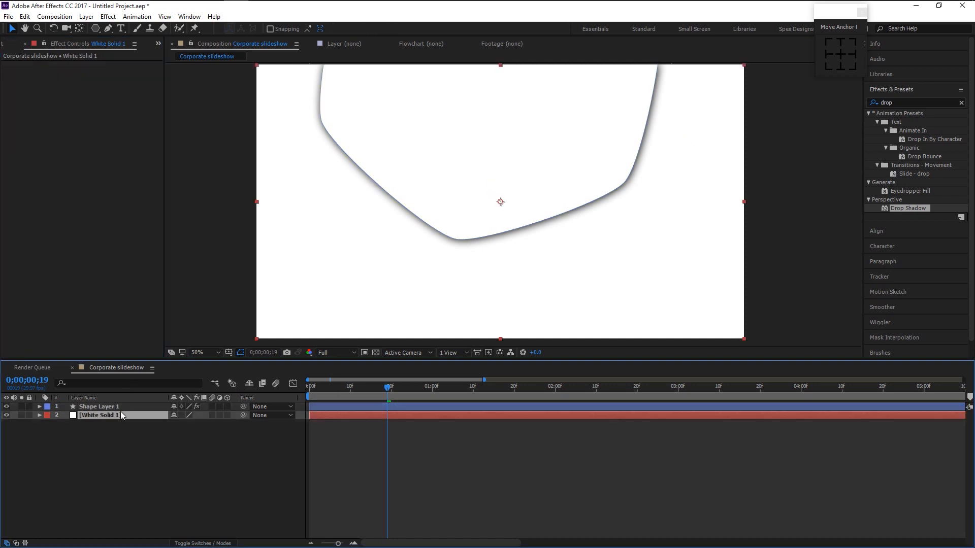
key("Delete")
- Pre-compose Shape Layer 1 as "poly 1"
left_click(127, 406)
right_click(130, 407)
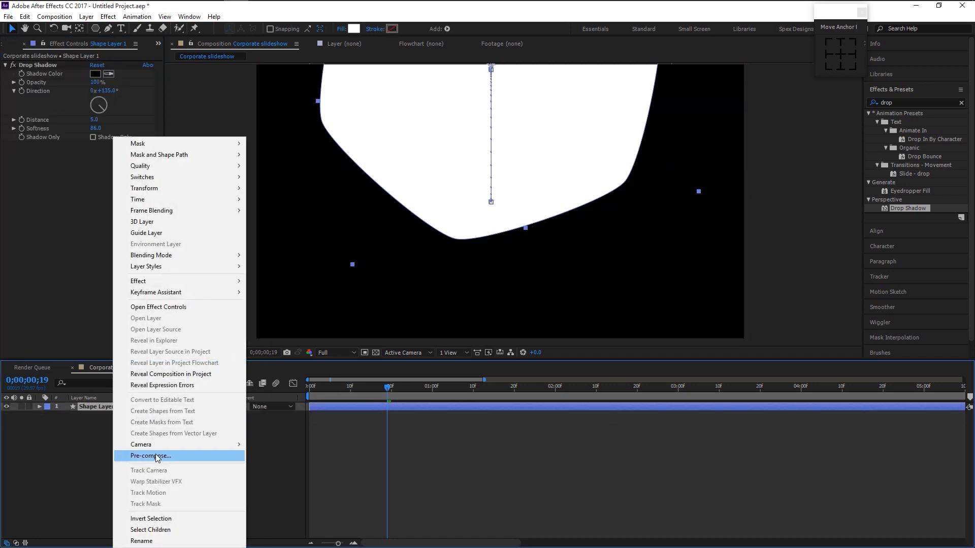
left_click(156, 456)
key("BackSpace")
type("poly 1")
key("Return")
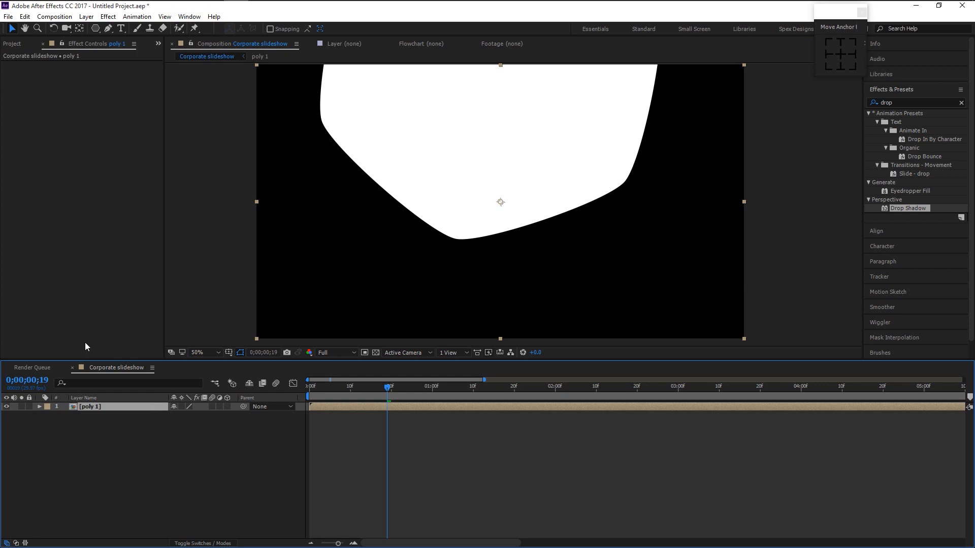
- Duplicate the poly 1 layer and shift the copy horizontally so it extends past the frame's right edge
key("ctrl+d")
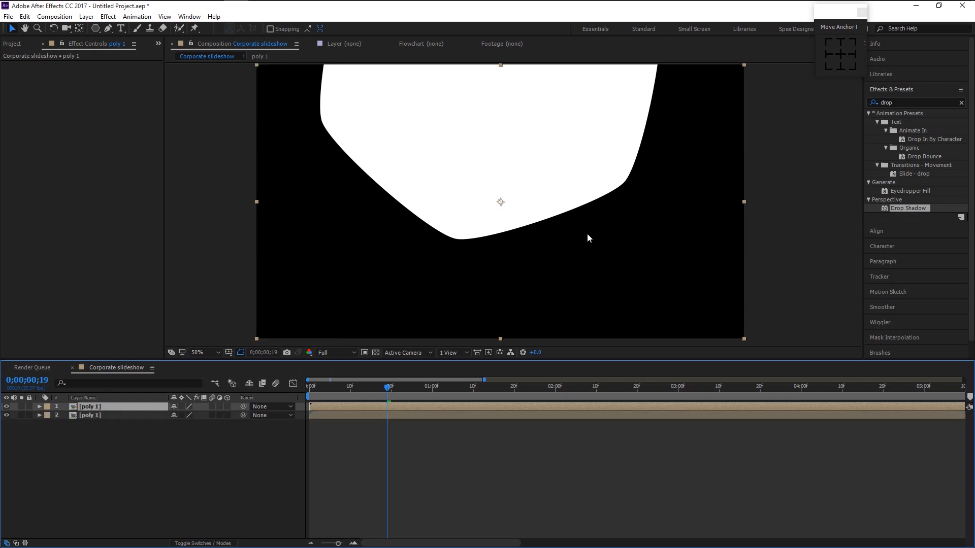
key("comma")
key("comma")
left_click_drag(509, 204, 601, 208)
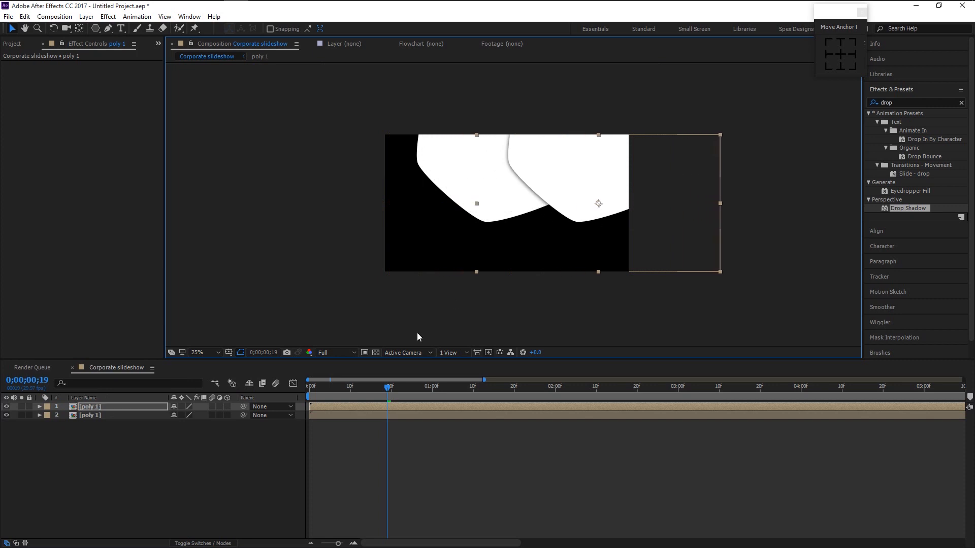
- Duplicate the shifted poly 1 layer and move the new copy across so it extends past the frame's left edge
left_click(139, 406)
key("ctrl+d")
left_click_drag(575, 184, 399, 185)
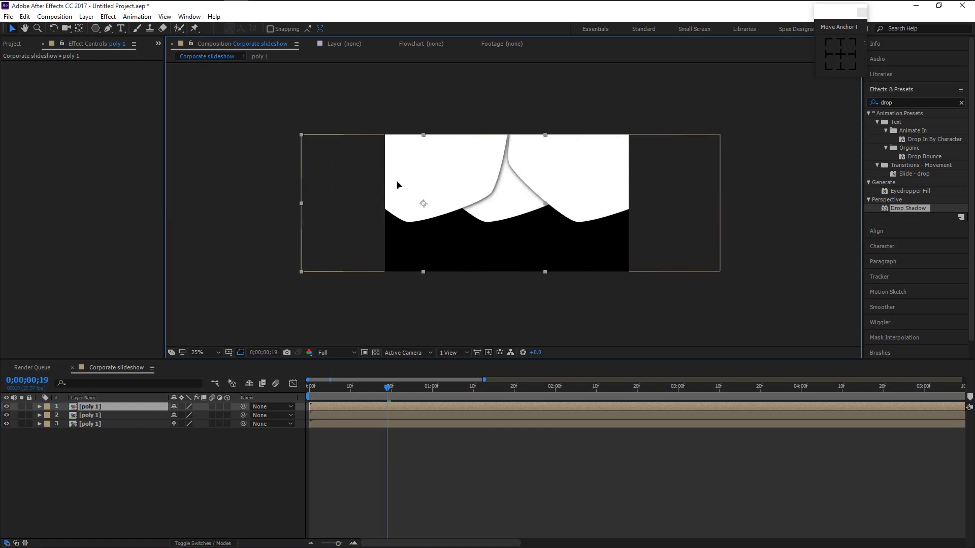
- Duplicate the left-hand poly 1 layer and place this copy horizontally centred, slightly above the original hexagon
left_click(154, 408)
key("ctrl+d")
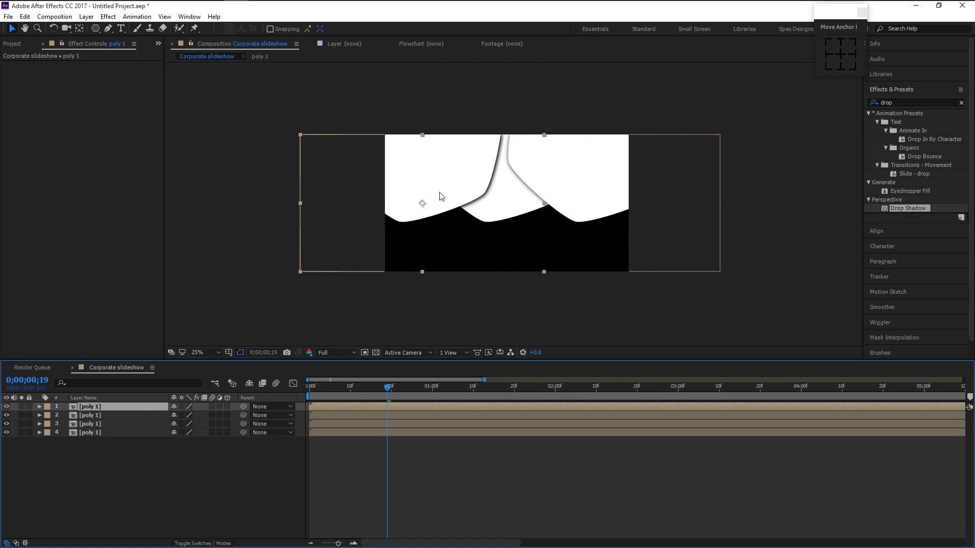
left_click_drag(445, 194, 529, 181)
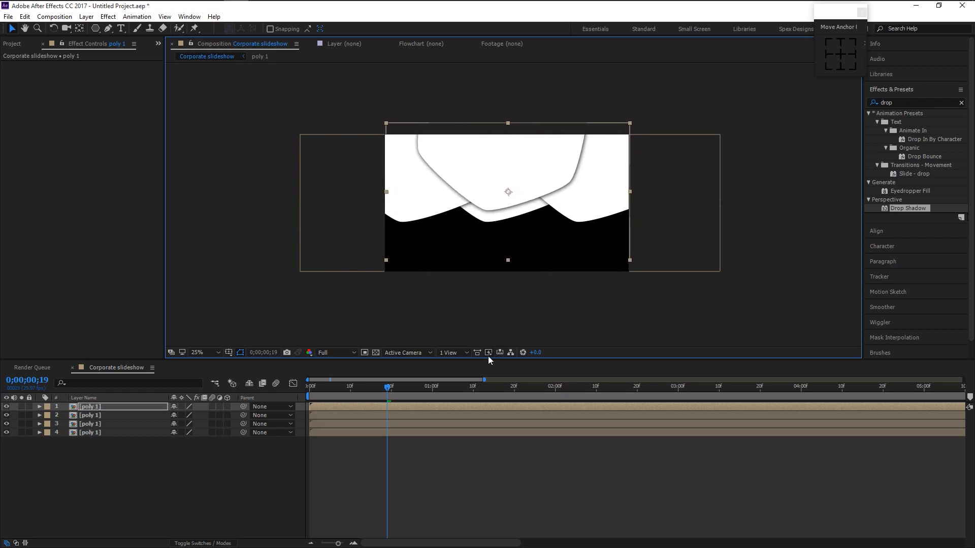
- Stagger the poly 1 layers by four frames: start layer 3 at frame 4, layer 2 at frame 8 and layer 1 at frame 12
left_click(326, 424)
left_click_drag(335, 543, 367, 544)
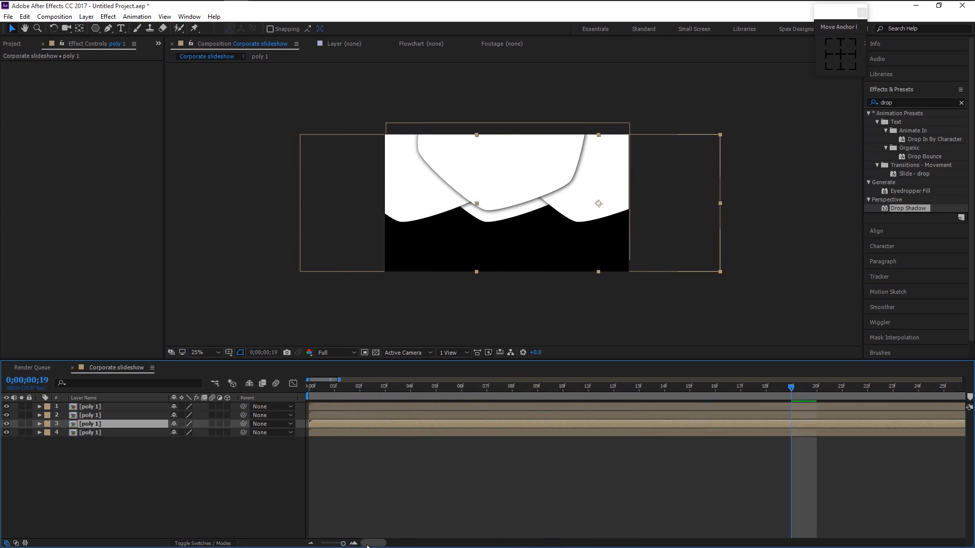
left_click_drag(338, 423, 593, 422)
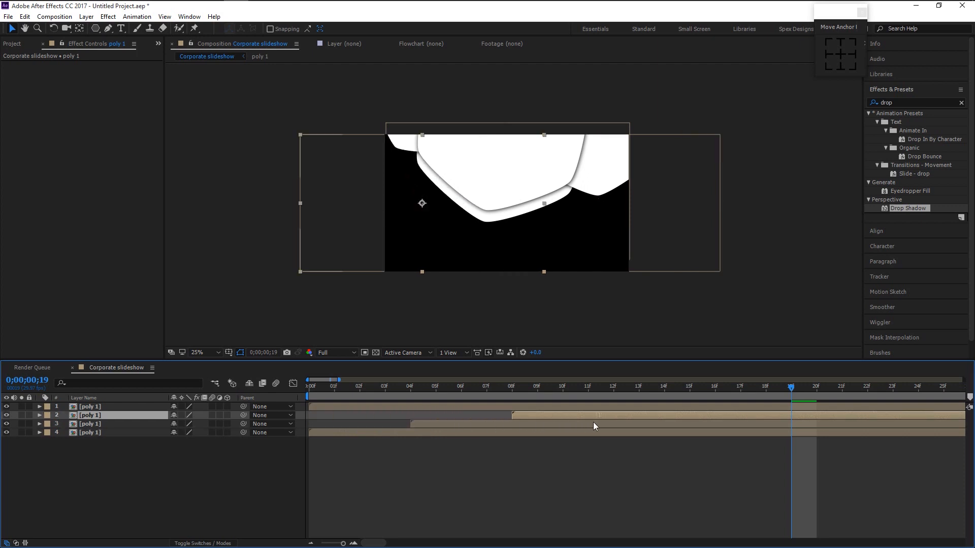
left_click_drag(351, 407, 652, 424)
- Preview the staggered hexagon animation from the start and scrub through it up to 0;00;00;27
left_click_drag(342, 543, 328, 544)
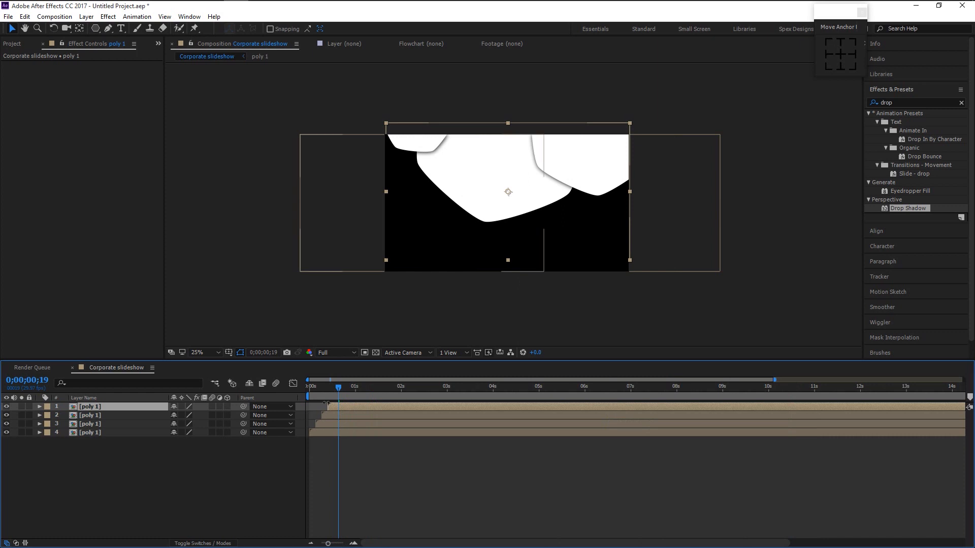
key("Home")
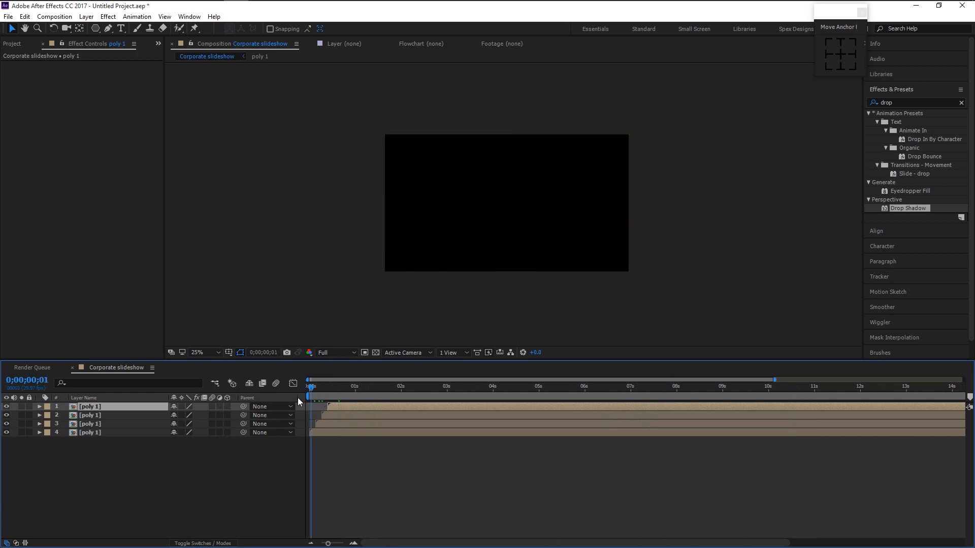
key("space")
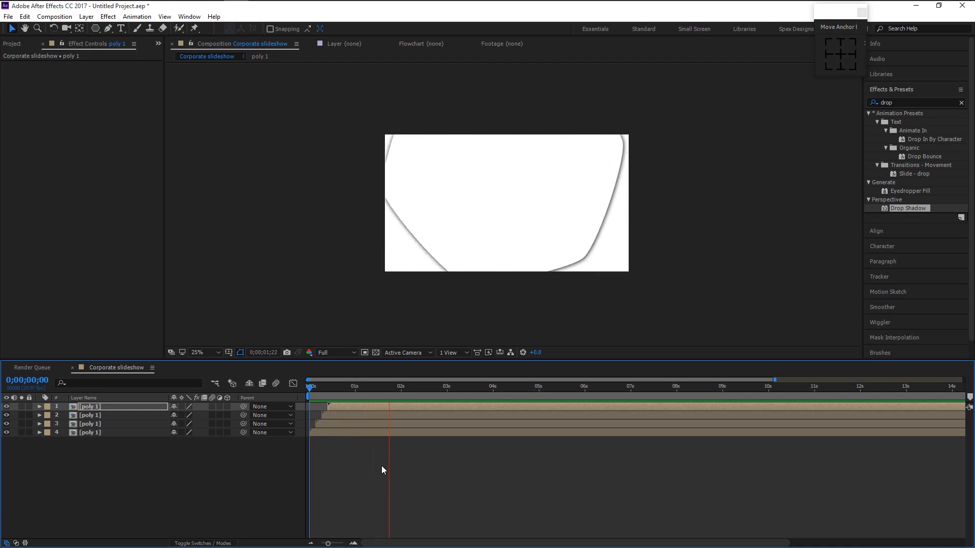
key("space")
left_click_drag(323, 388, 290, 401)
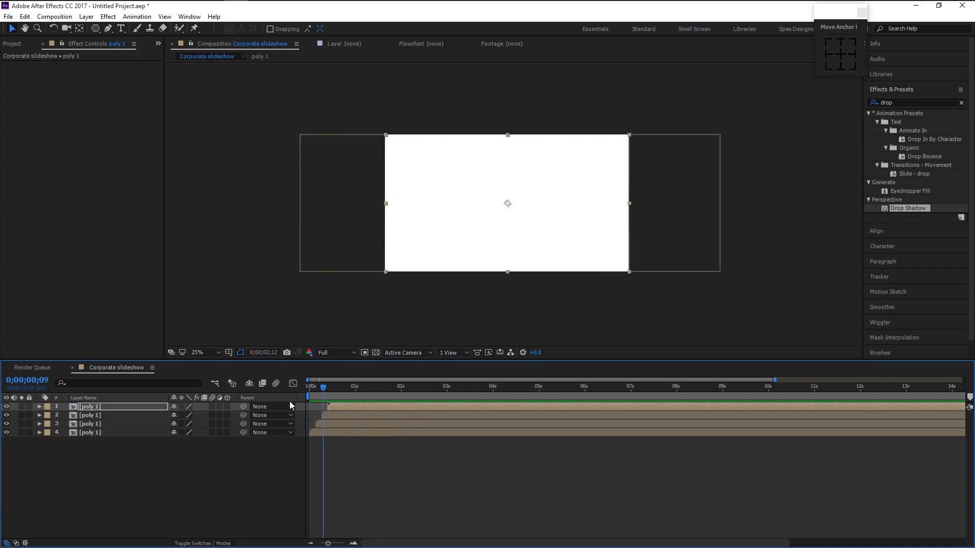
scroll(522, 277, "up", 2)
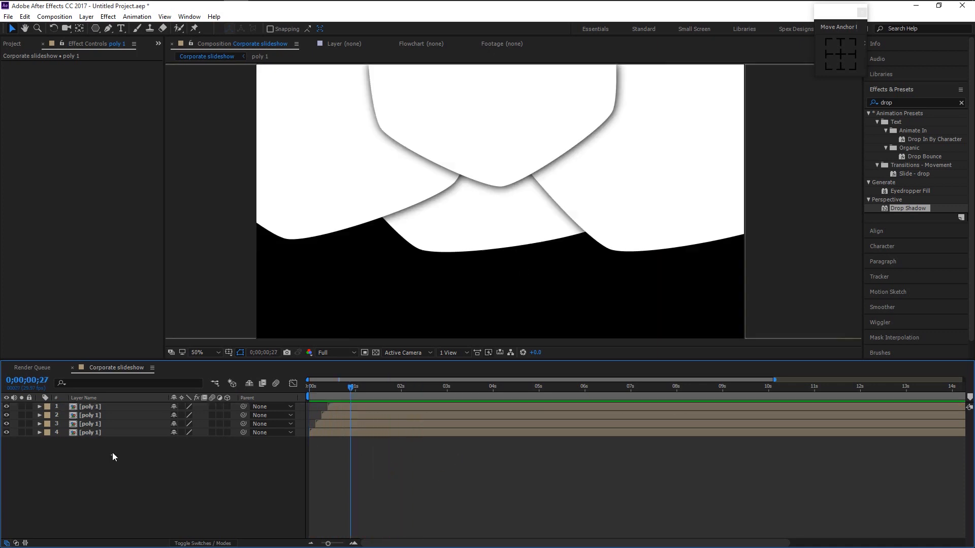
- Pre-compose all four poly 1 layers together as "Slide 1"
left_click_drag(113, 457, 133, 402)
right_click(143, 424)
left_click(208, 330)
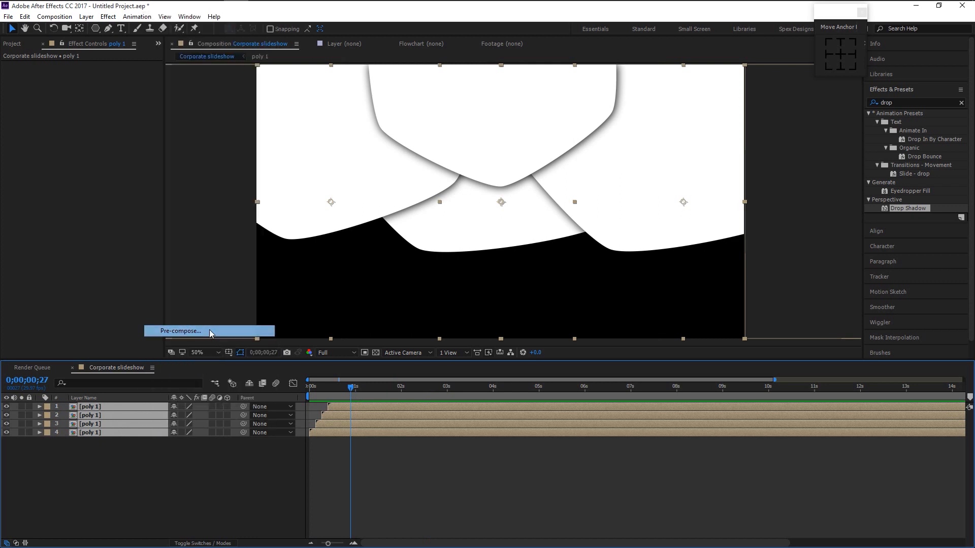
key("BackSpace")
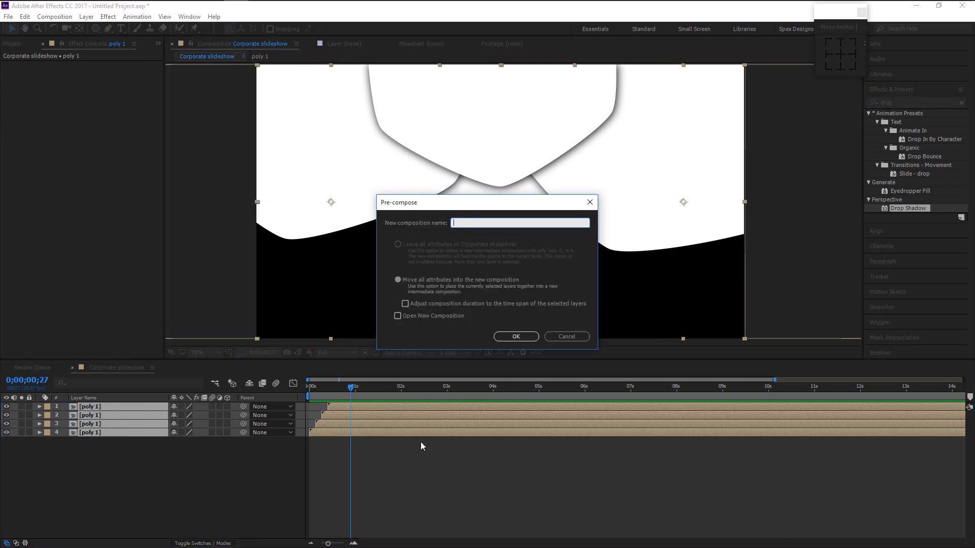
key("Return")
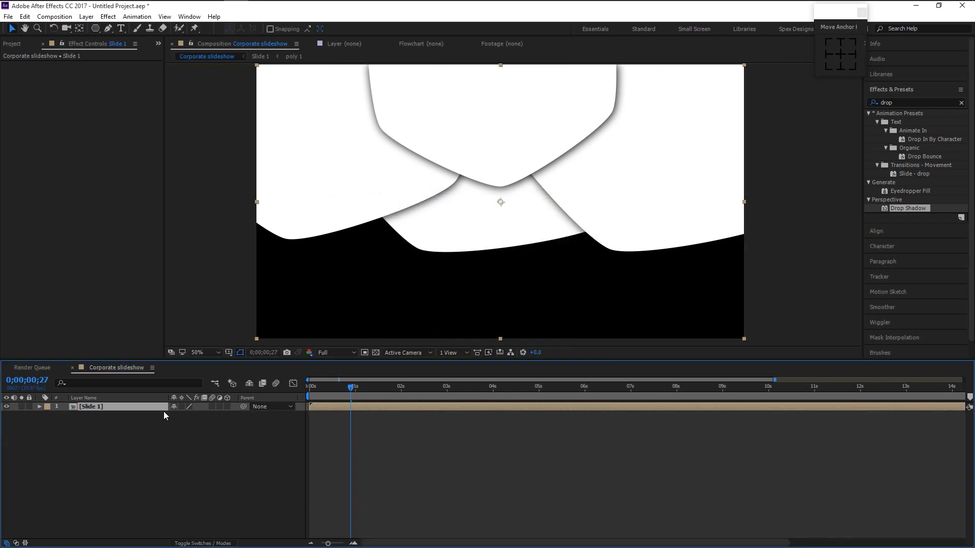
left_click(150, 428)
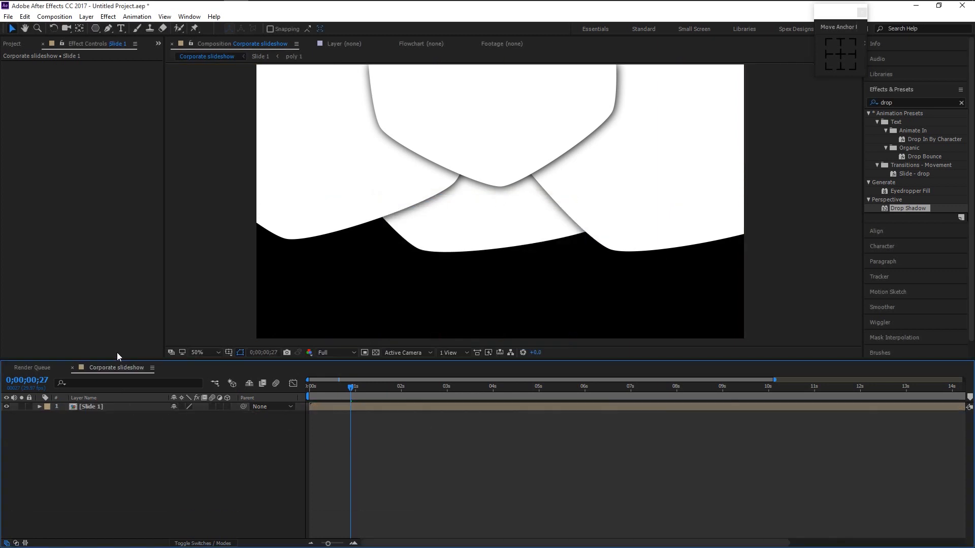
- Switch to File Explorer and import all four JPG images from the Stock folder into the After Effects project
left_click(15, 48)
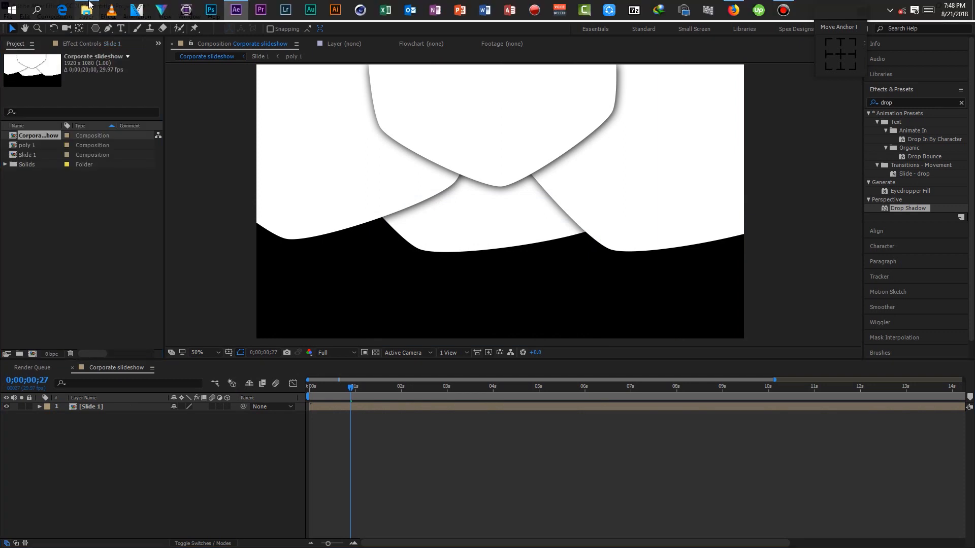
left_click(89, 9)
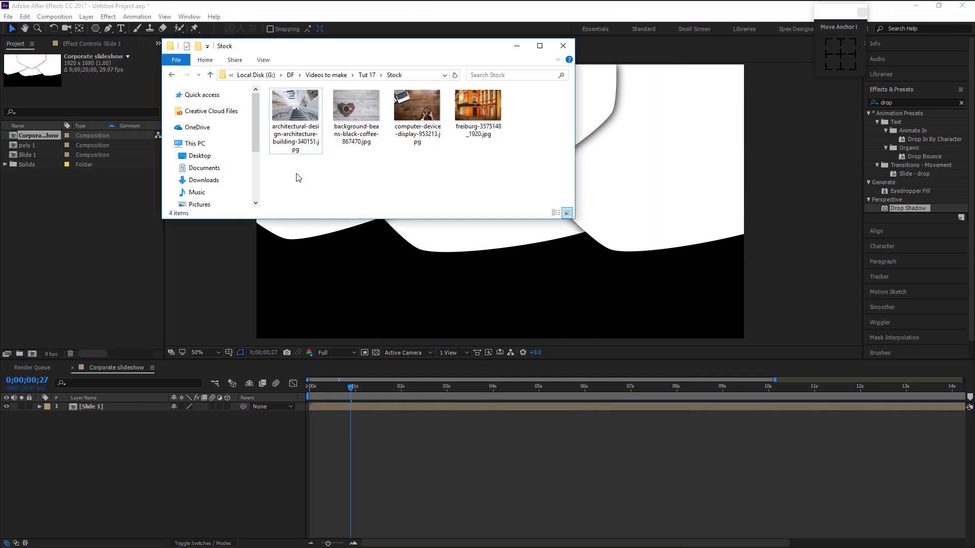
left_click_drag(299, 173, 552, 116)
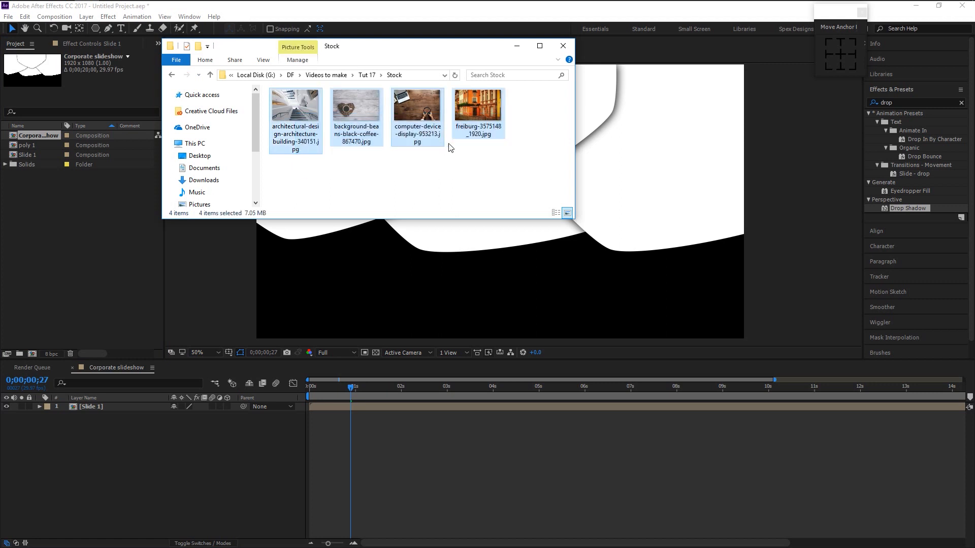
left_click_drag(283, 119, 118, 250)
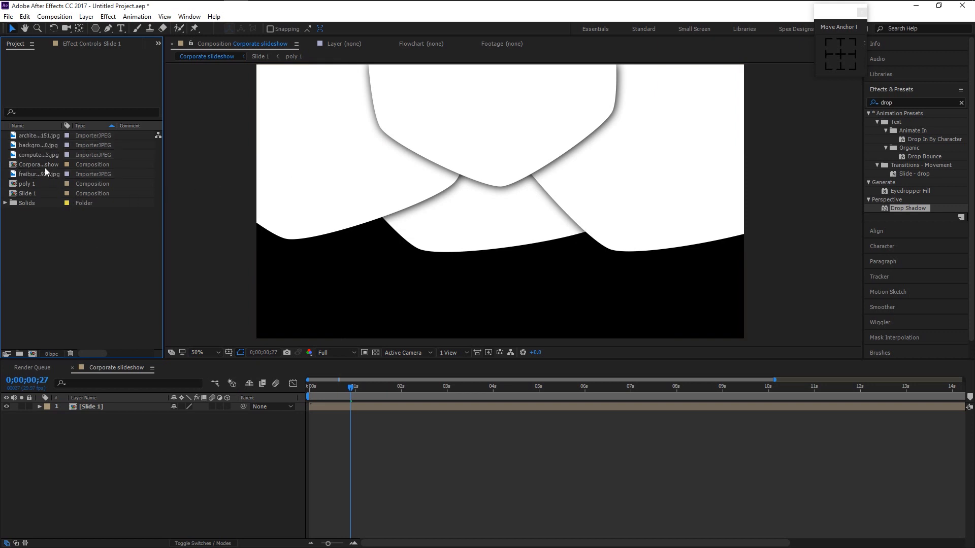
- Place the architectural building image beneath Slide 1, scale it to 37.8% and return to the start of the composition
left_click_drag(36, 139, 142, 474)
scroll(366, 309, "down", 2)
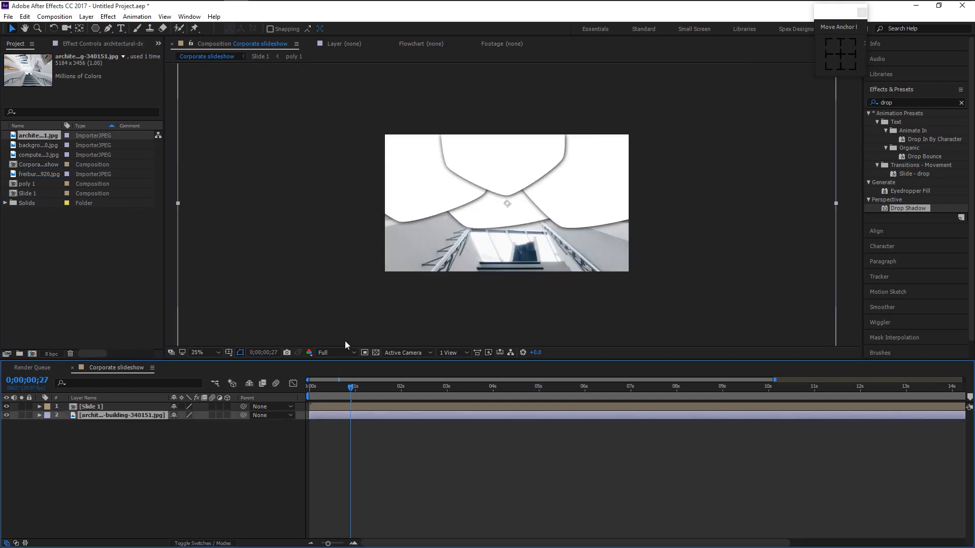
key("s")
left_click_drag(207, 426, 198, 426)
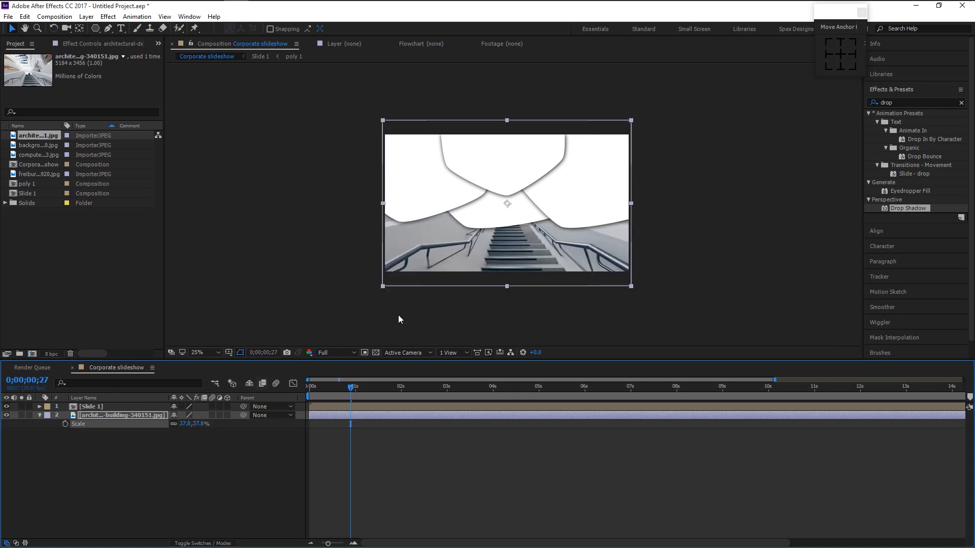
key("period")
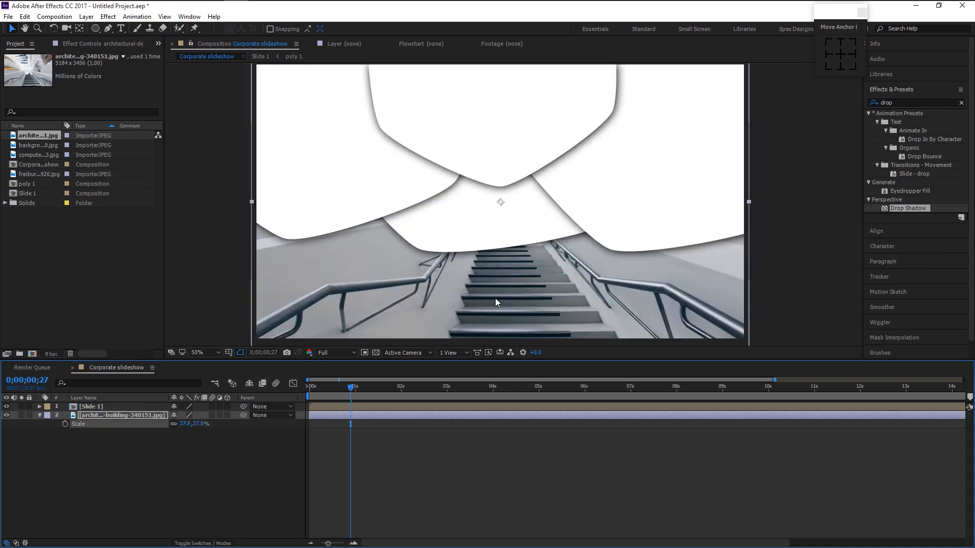
left_click(452, 481)
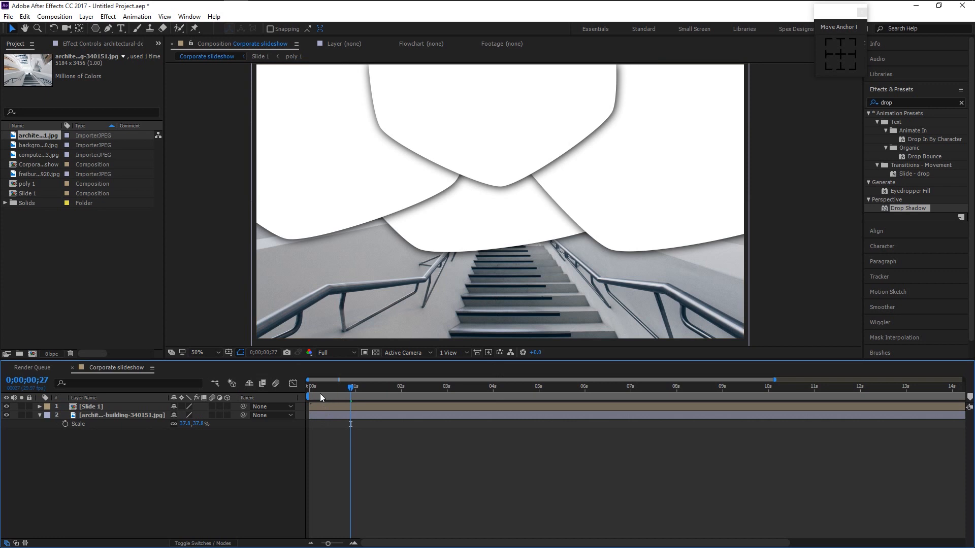
left_click_drag(320, 394, 297, 401)
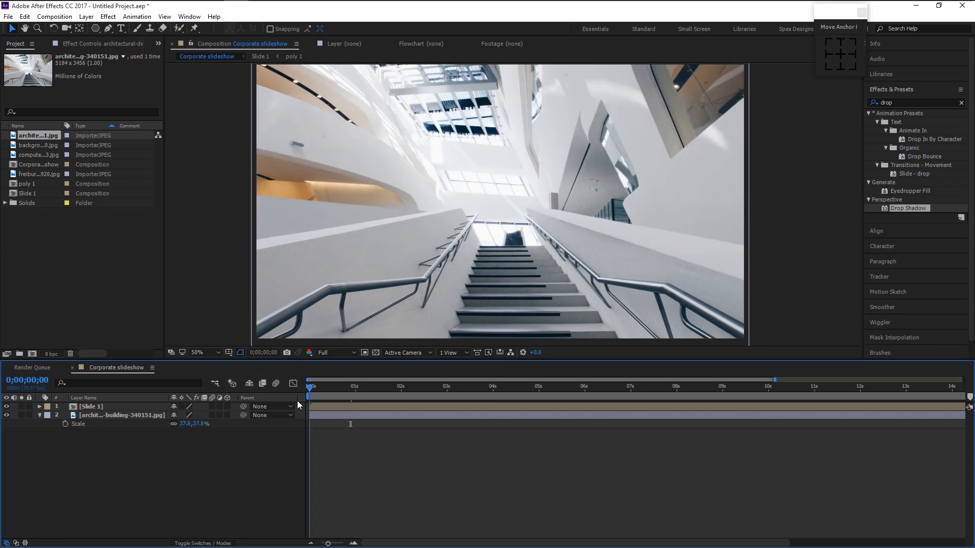
- Animate the building image's scale from 60% at the start to 37.8% at 0;00;02;29 and apply Easy Ease to both keyframes
left_click(101, 415)
left_click(65, 424)
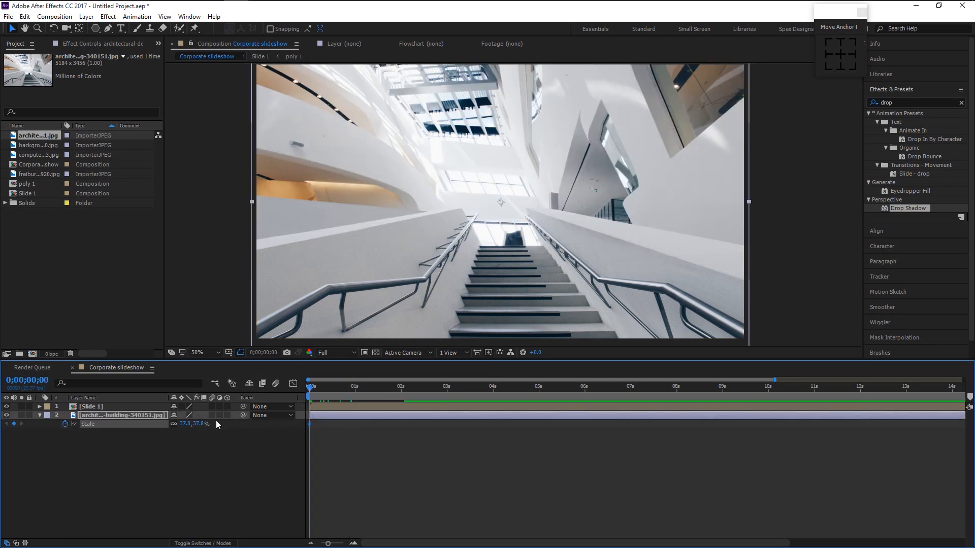
left_click(196, 424)
type("60")
key("Return")
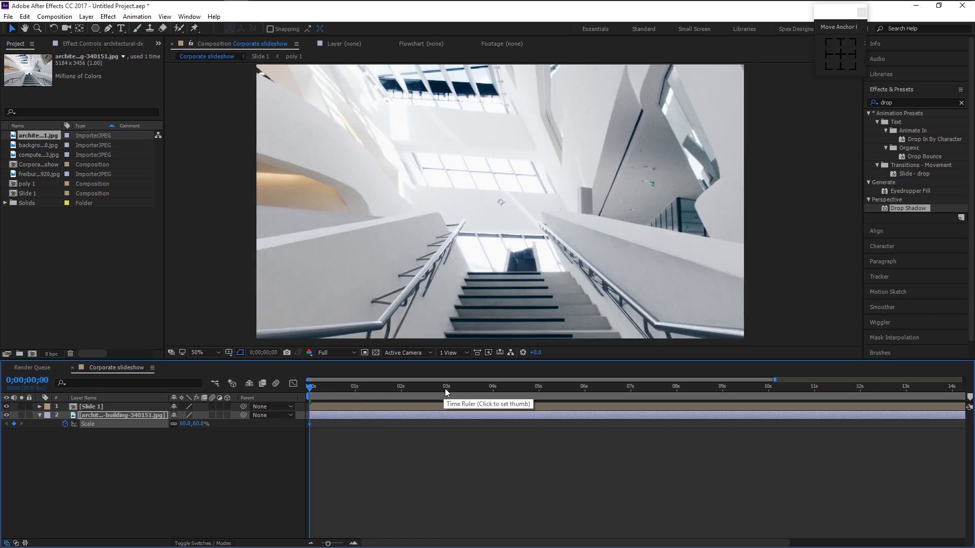
left_click(446, 388)
left_click(200, 424)
type("37.8")
key("Return")
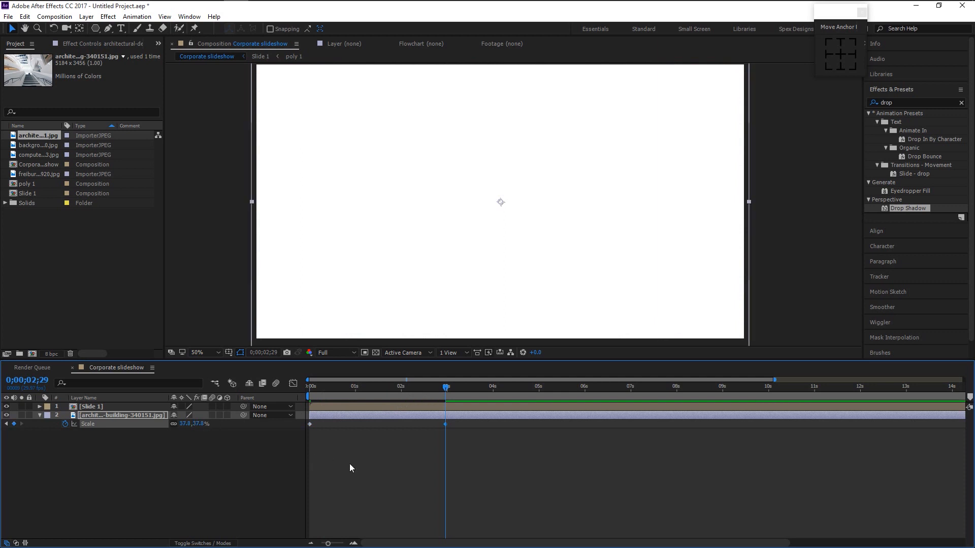
left_click_drag(471, 465, 304, 417)
key("F9")
- Add the expression wiggle (2,4) to the building image's Position property and collapse the layer
left_click(73, 416)
key("p")
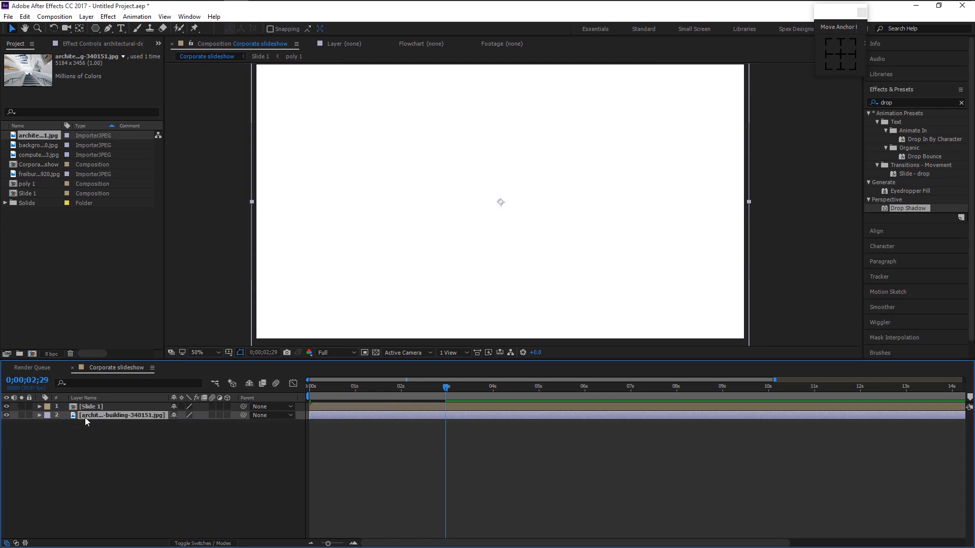
left_click(66, 423, "alt")
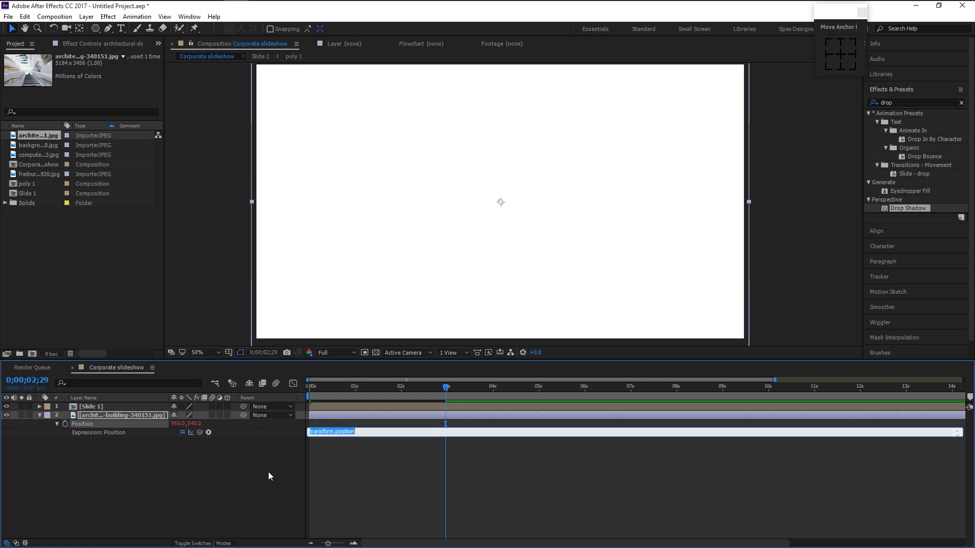
type("wiggle")
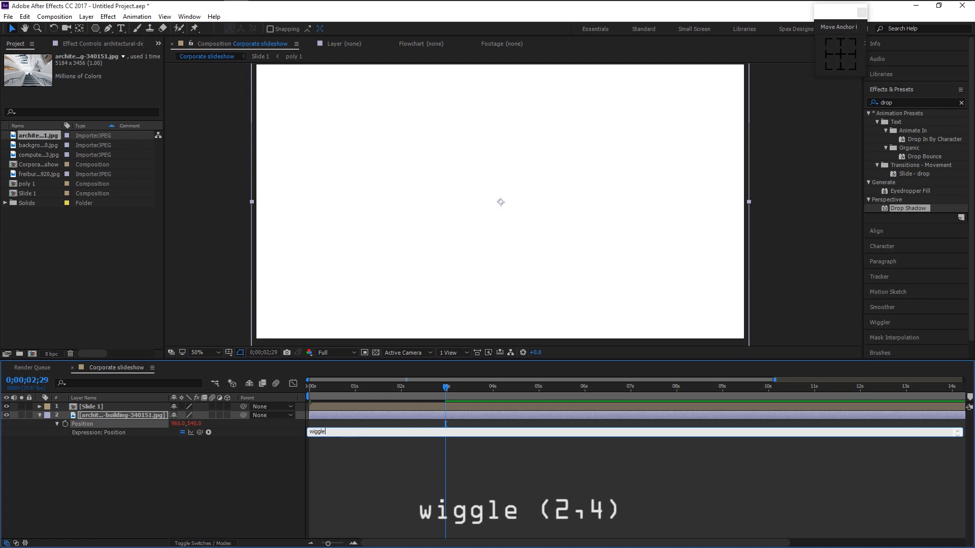
type(" (2,4")
left_click(339, 475)
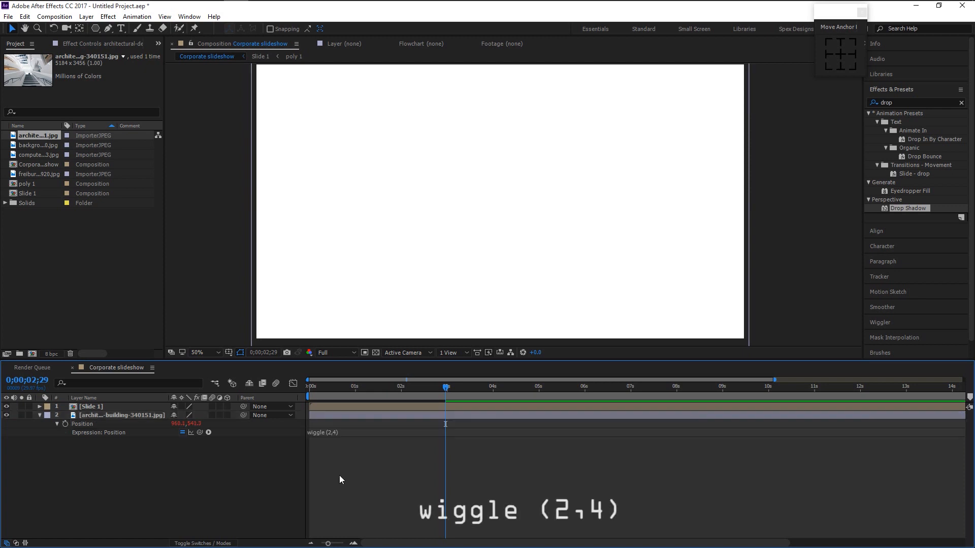
left_click(39, 415)
- Return to the start of the composition and set the building image's track matte to Luma Matte "Slide 1"
left_click(111, 416)
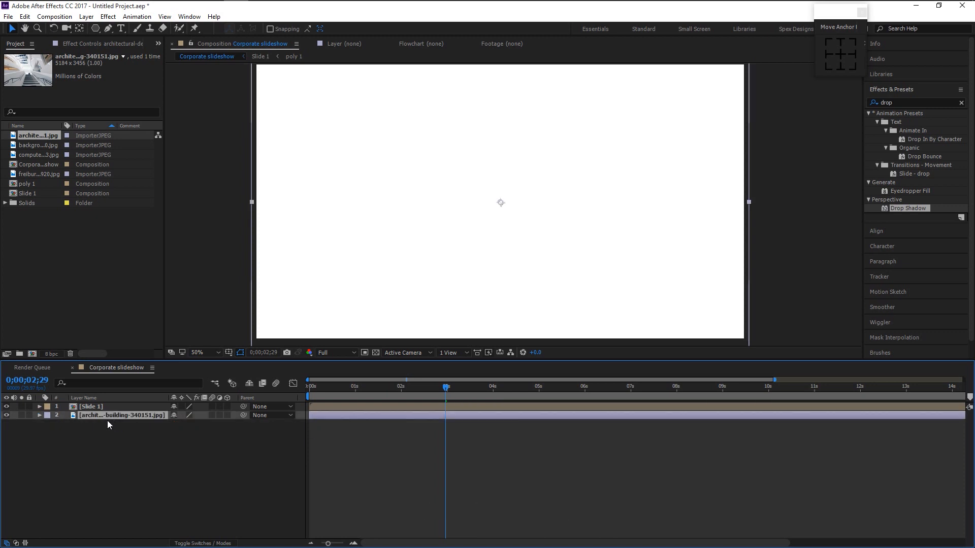
left_click_drag(365, 388, 302, 402)
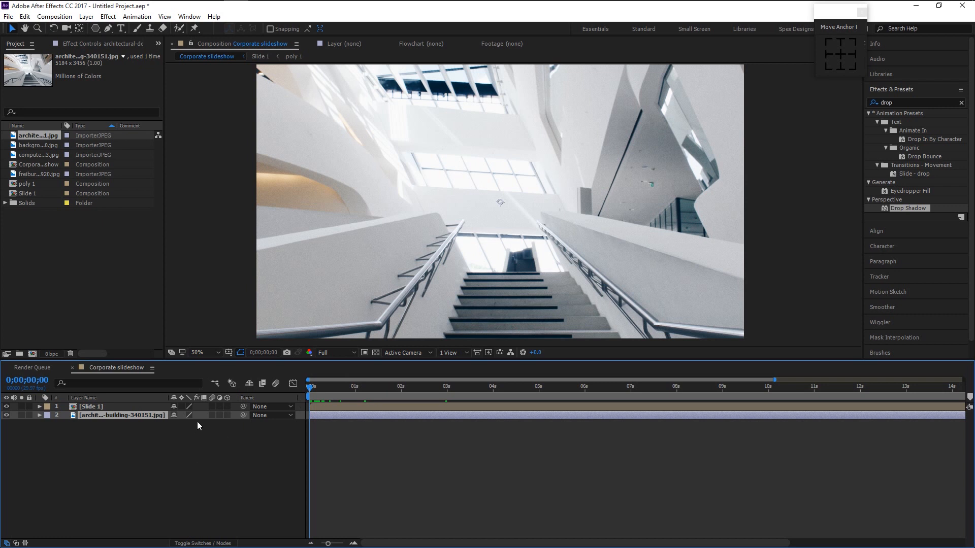
left_click(205, 543)
left_click(234, 416)
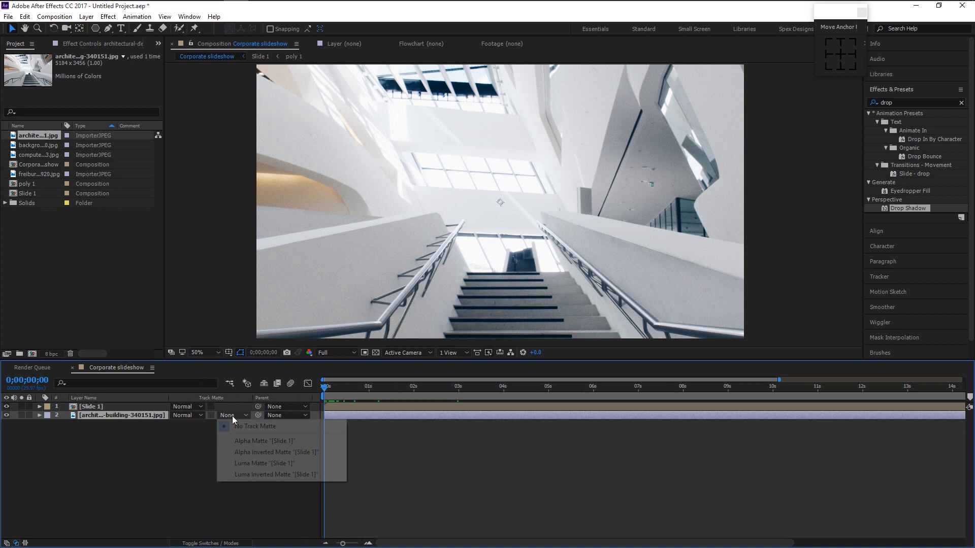
left_click(249, 463)
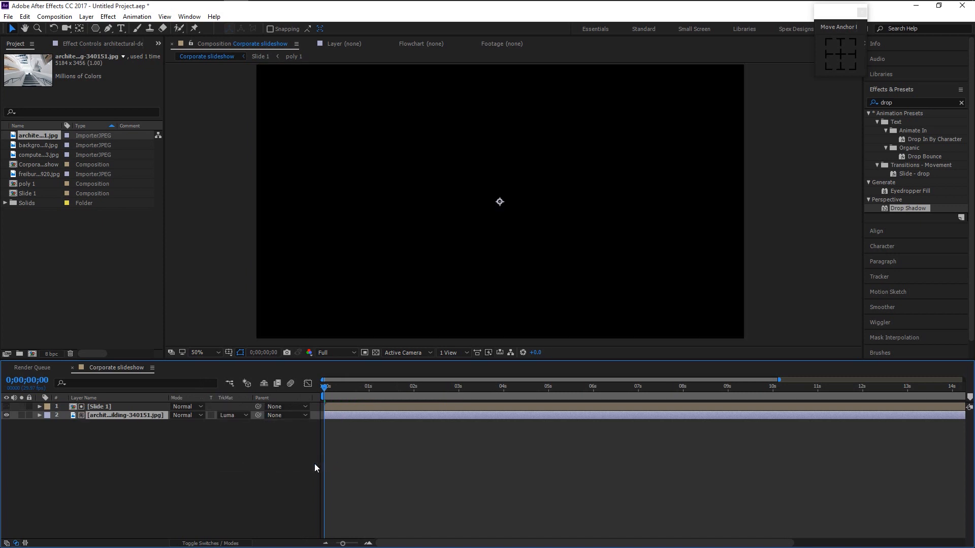
- Preview the matted building image from the start and again from 0;00;01;07, then move the playhead to 0;00;03;14
key("space")
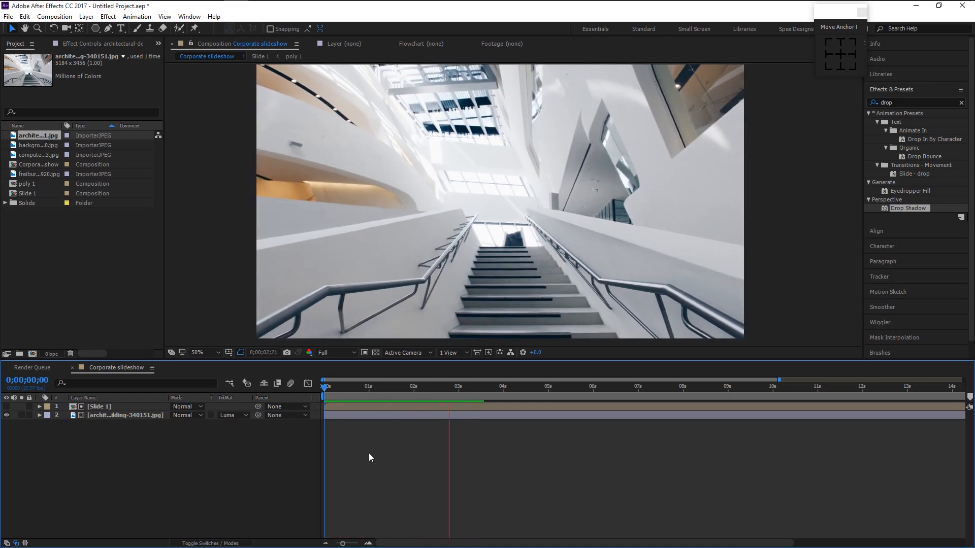
key("space")
left_click_drag(333, 390, 380, 396)
key("space")
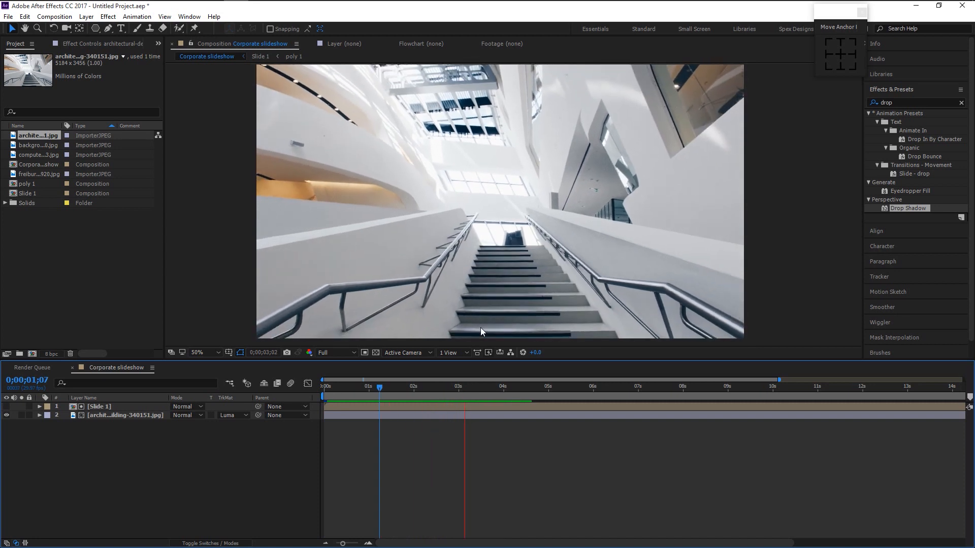
key("space")
left_click(479, 389)
- Create a black 1920 × 1080 px solid layer using colour 000000
right_click(156, 446)
mouse_move(182, 449)
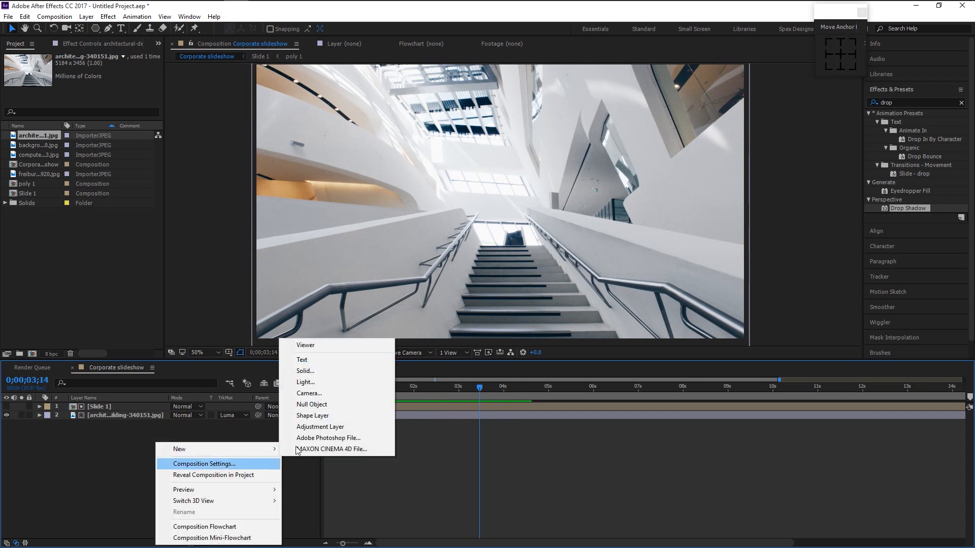
left_click(305, 371)
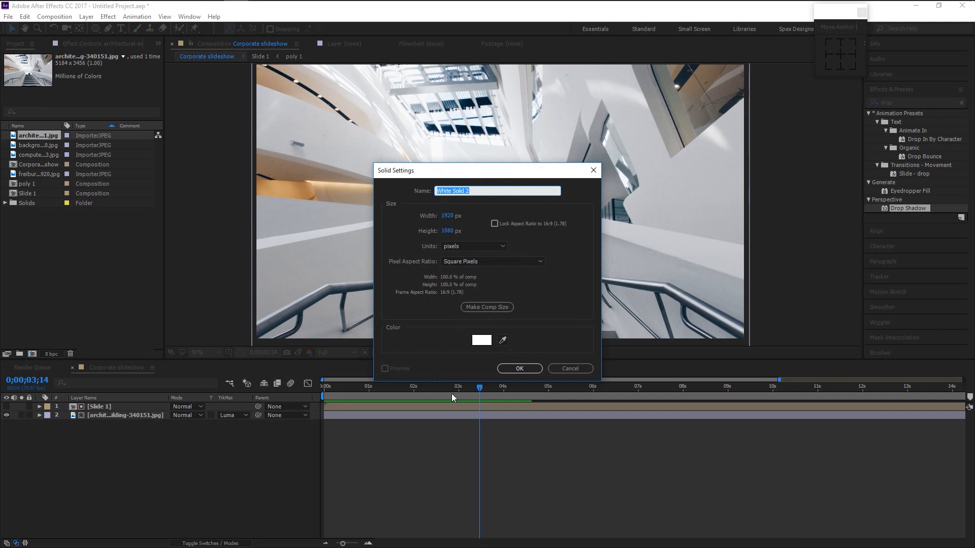
left_click(477, 342)
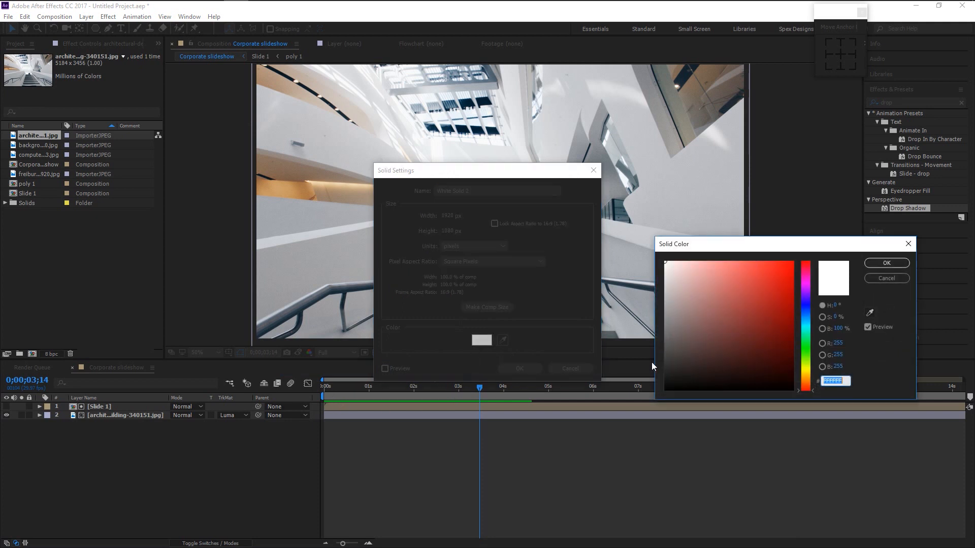
left_click_drag(679, 376, 664, 391)
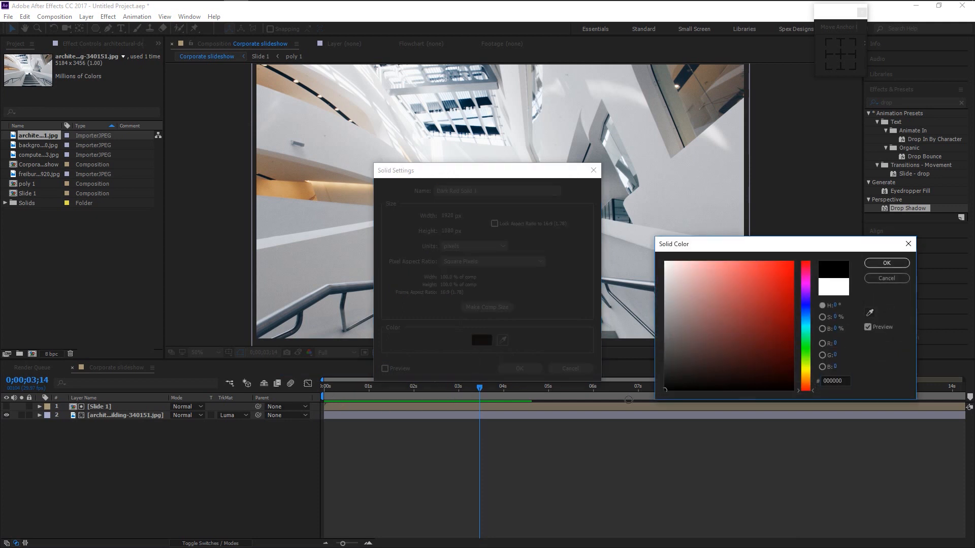
left_click(869, 263)
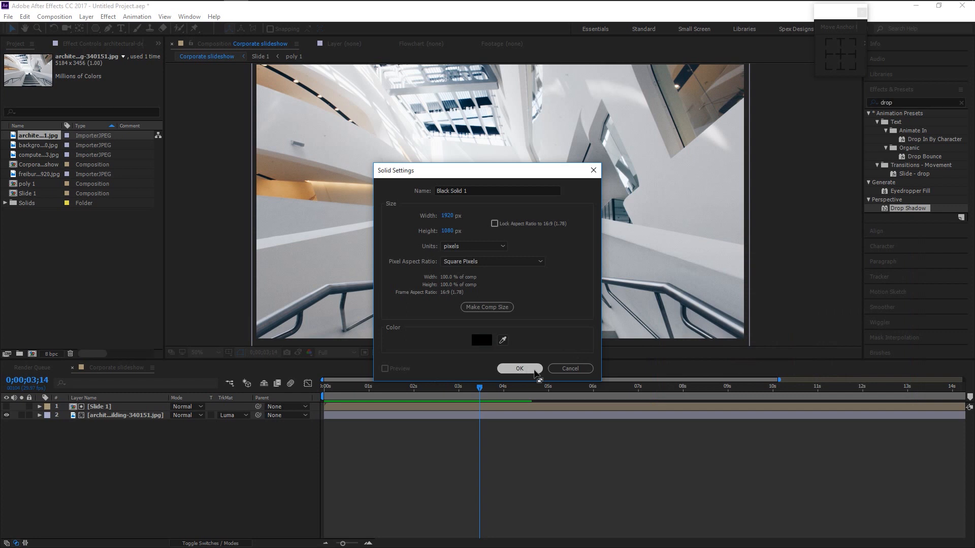
left_click(519, 369)
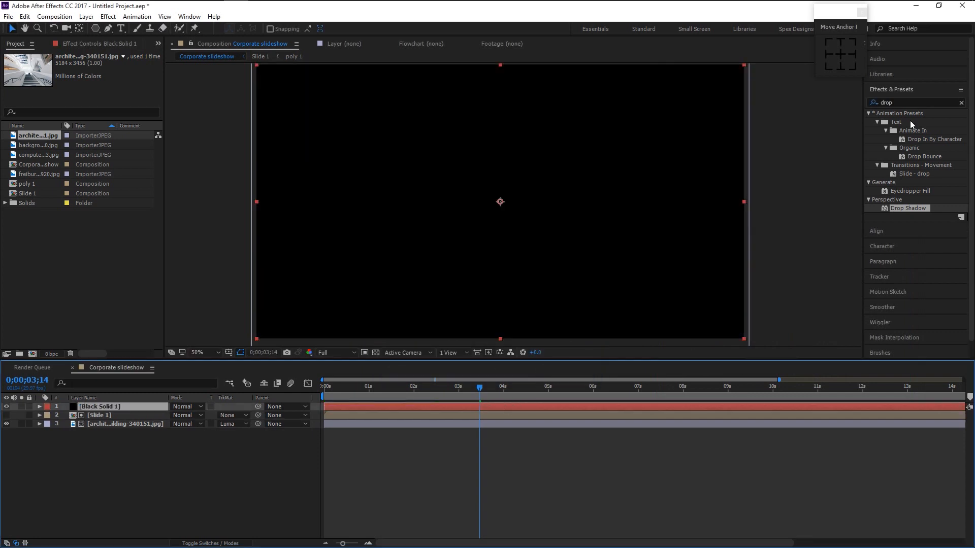
- Find the Set Matte effect and apply it to the black solid, using the Alpha Channel for the matte
left_click(908, 100)
type("se")
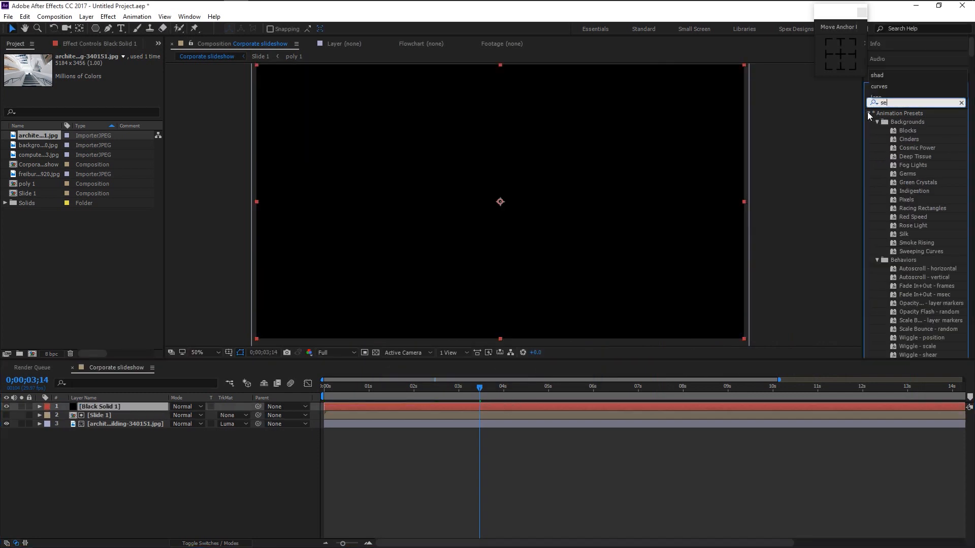
type("t ma")
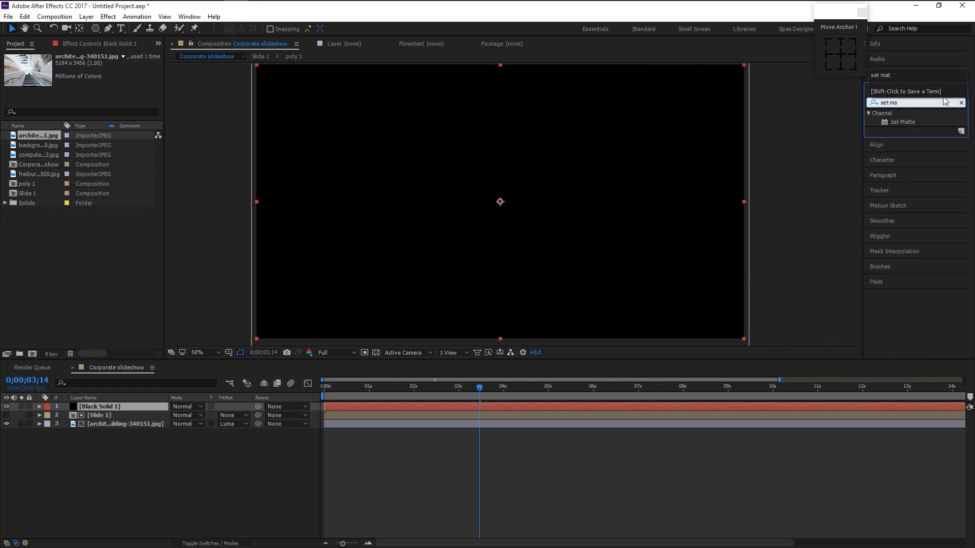
left_click_drag(902, 122, 112, 408)
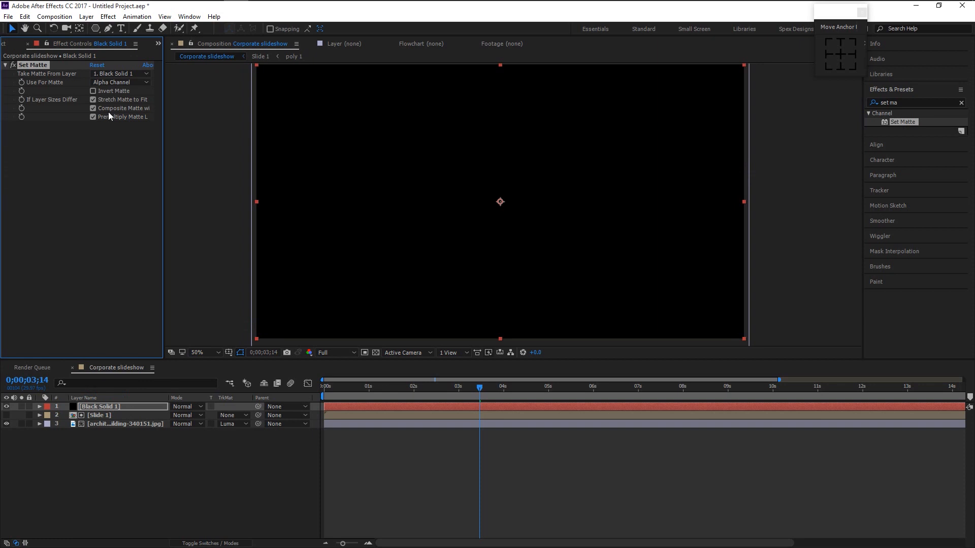
left_click(112, 82)
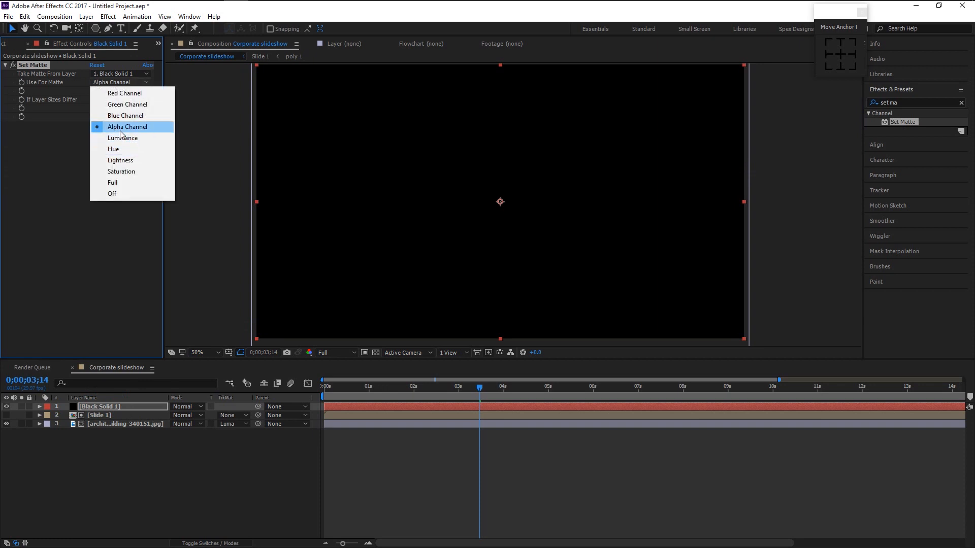
left_click(120, 131)
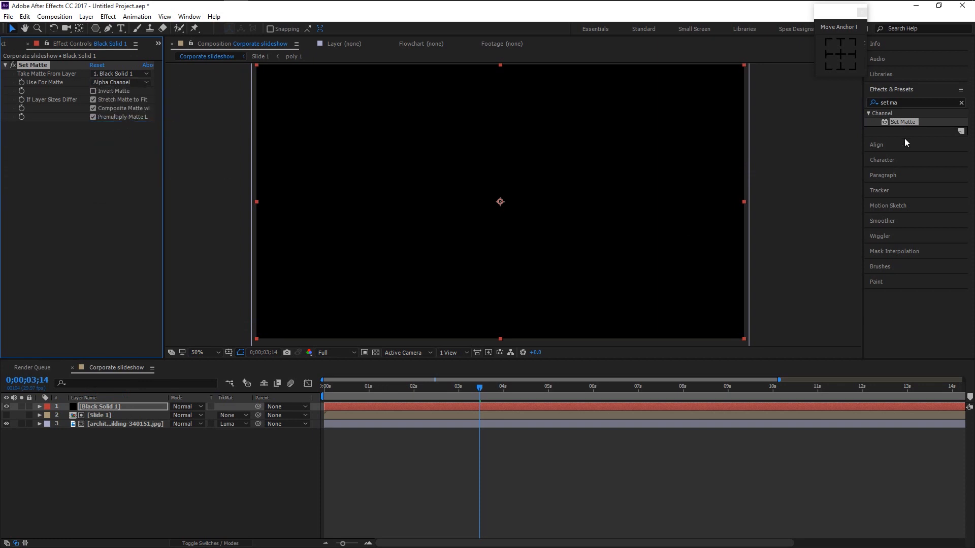
- Clear the effects search, set the black solid's blending mode to Stencil Alpha and preview the composition
left_click(913, 101)
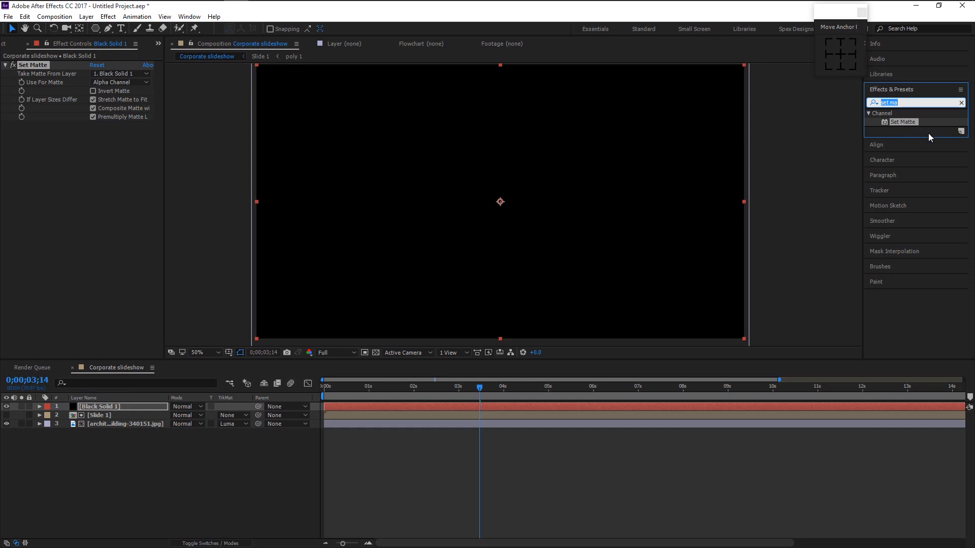
key("BackSpace")
left_click(184, 416)
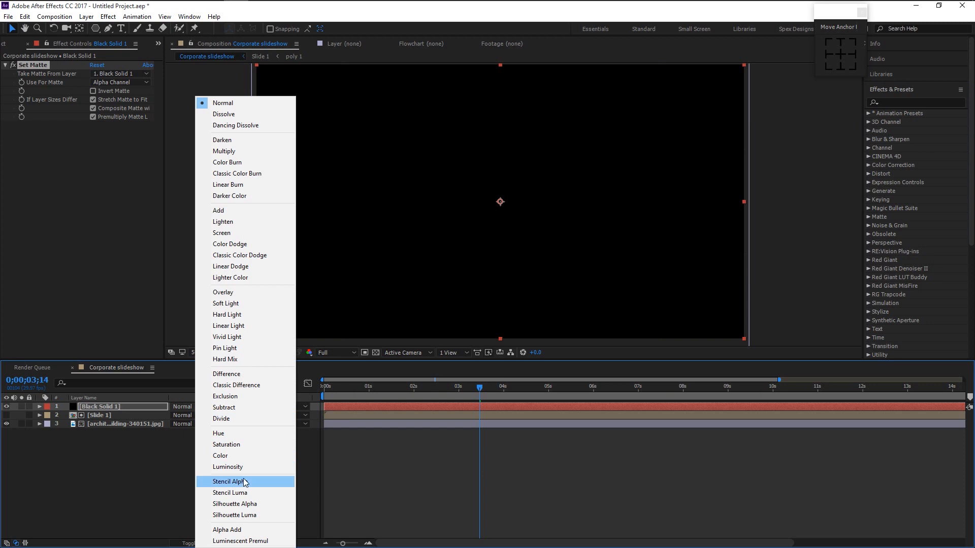
left_click(244, 481)
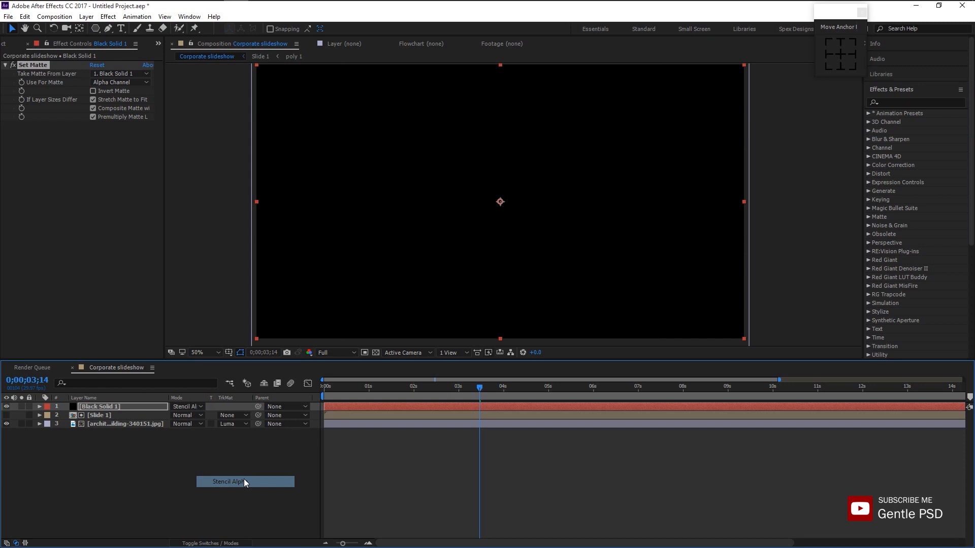
key("space")
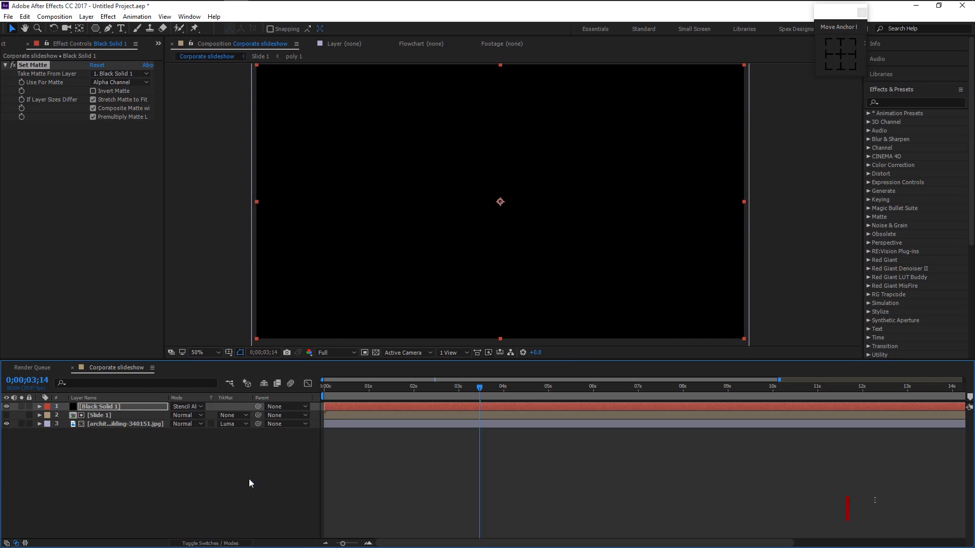
- Pre-compose the black solid, Slide 1 and building image layers together as "Transition 1"
left_click_drag(114, 434, 133, 407)
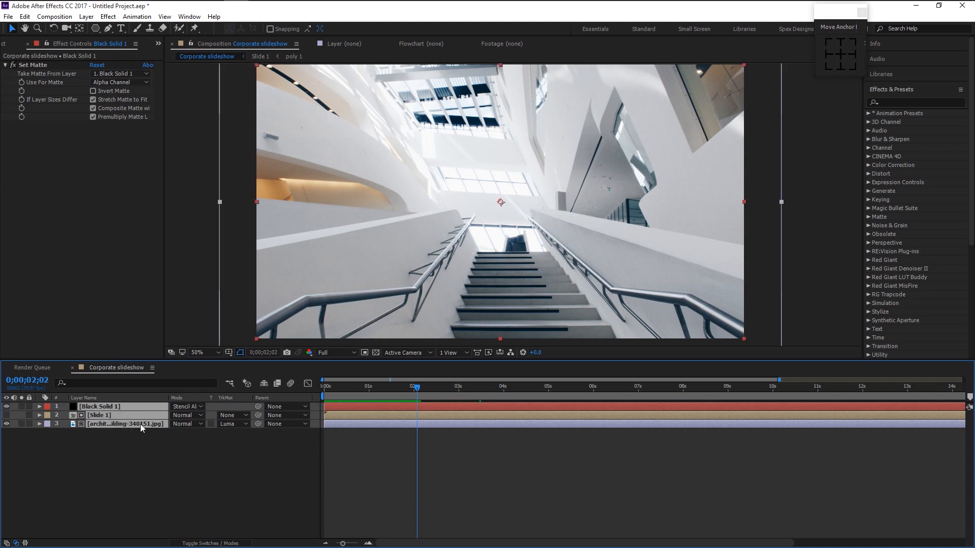
right_click(145, 417)
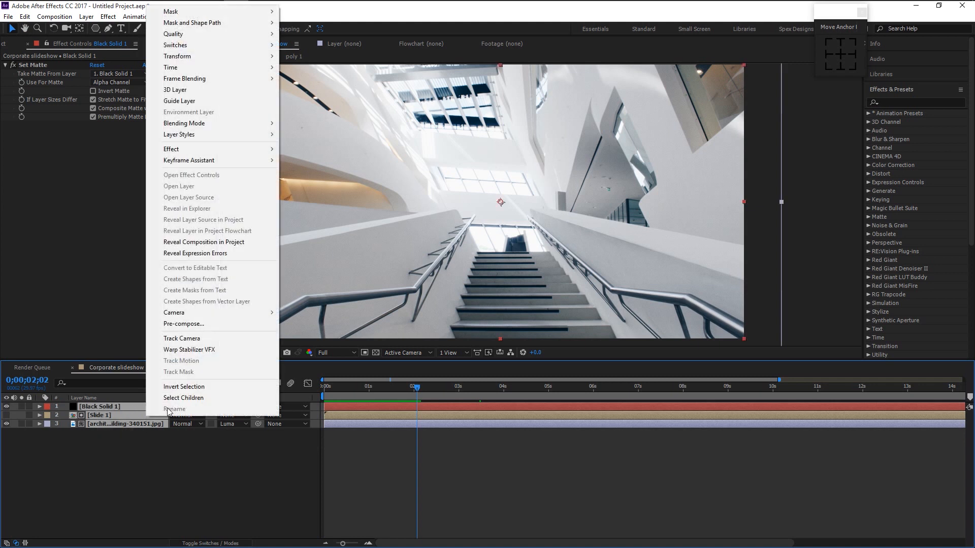
left_click(202, 325)
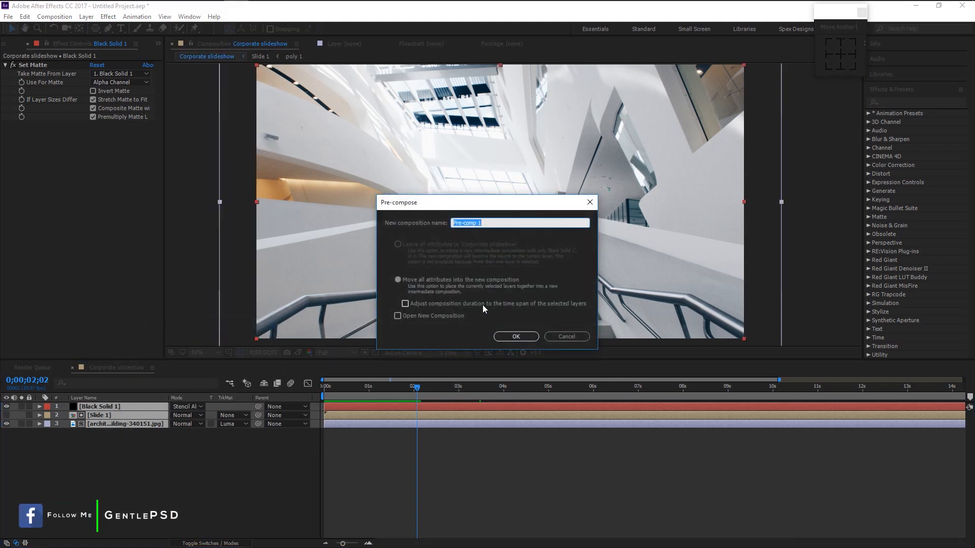
type("Transition 1")
key("Return")
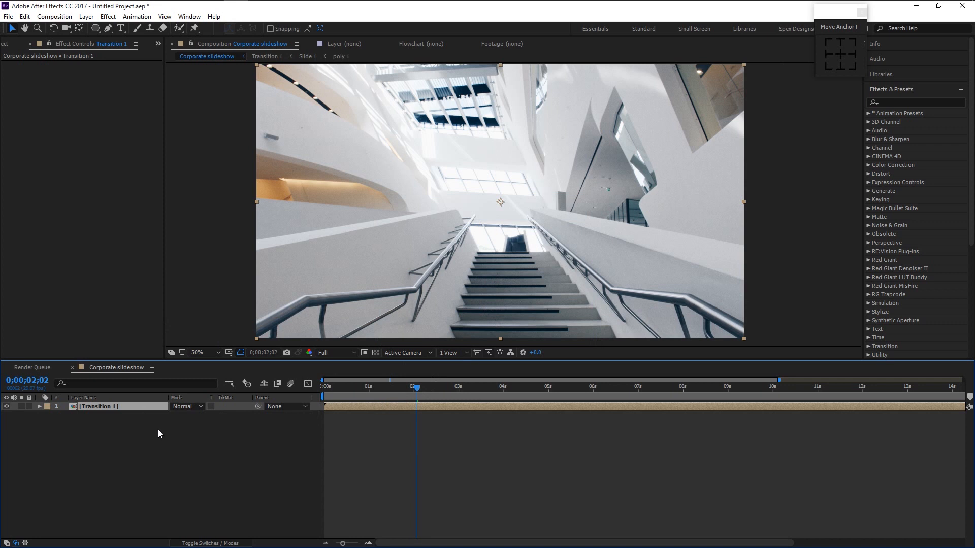
- Open the Transition 1 composition and draw a polygon on a new shape layer outside the frame's left edge
double_click(117, 409)
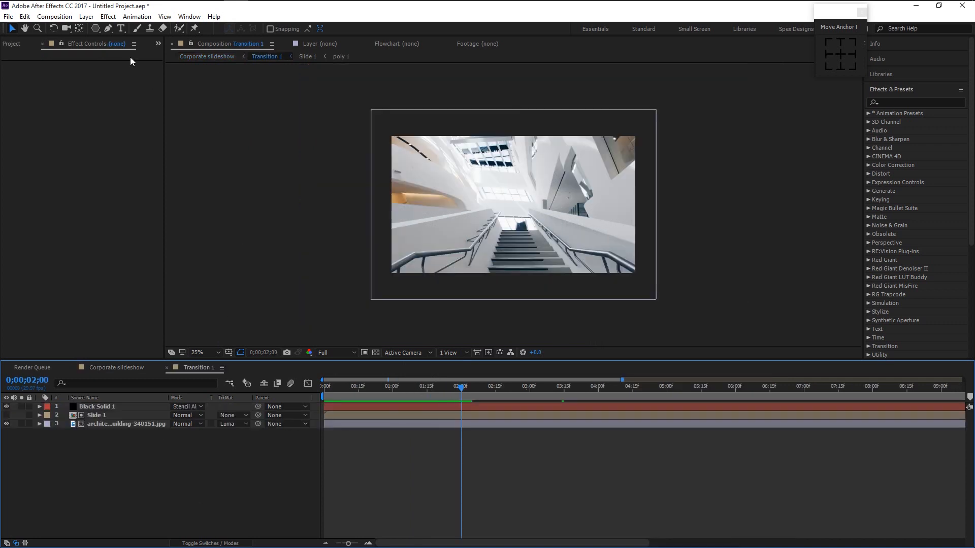
left_click(96, 30)
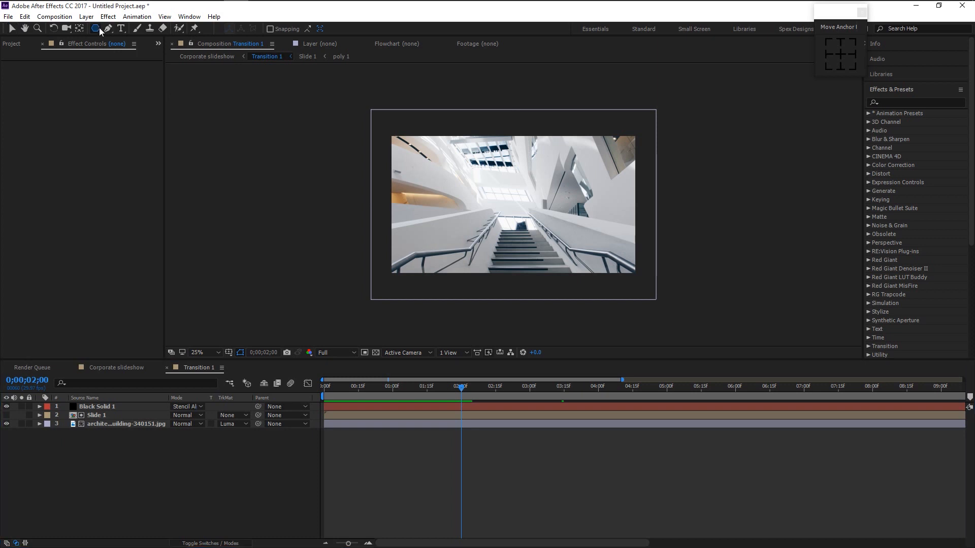
left_click(96, 29)
left_click_drag(287, 251, 364, 291)
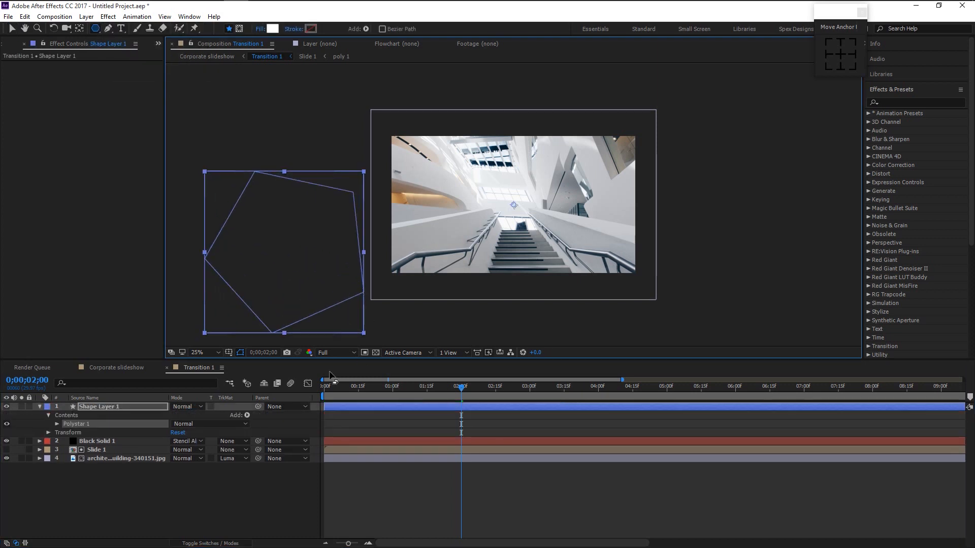
- Set the new polygon's path to 6 points with an outer roundness of 64%
left_click(58, 425)
left_click(65, 432)
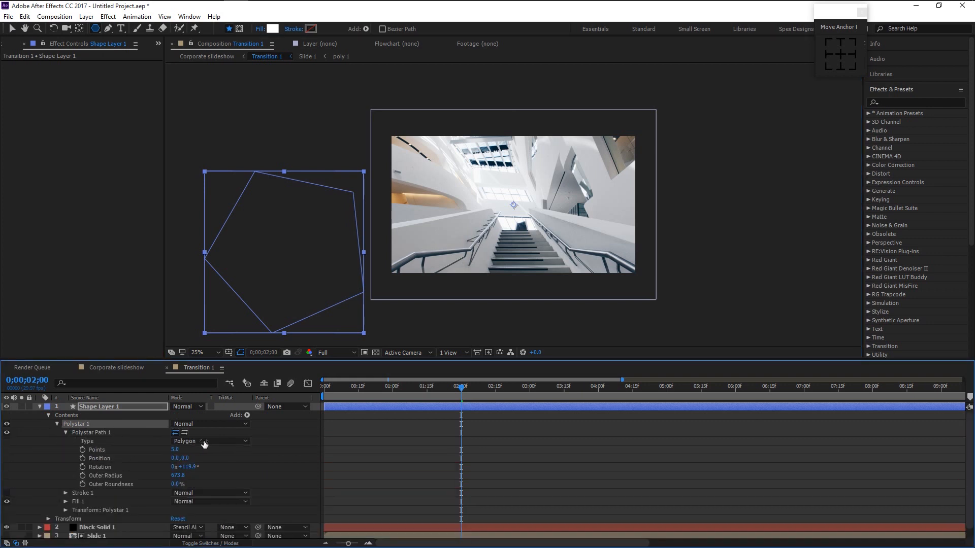
left_click_drag(175, 450, 176, 451)
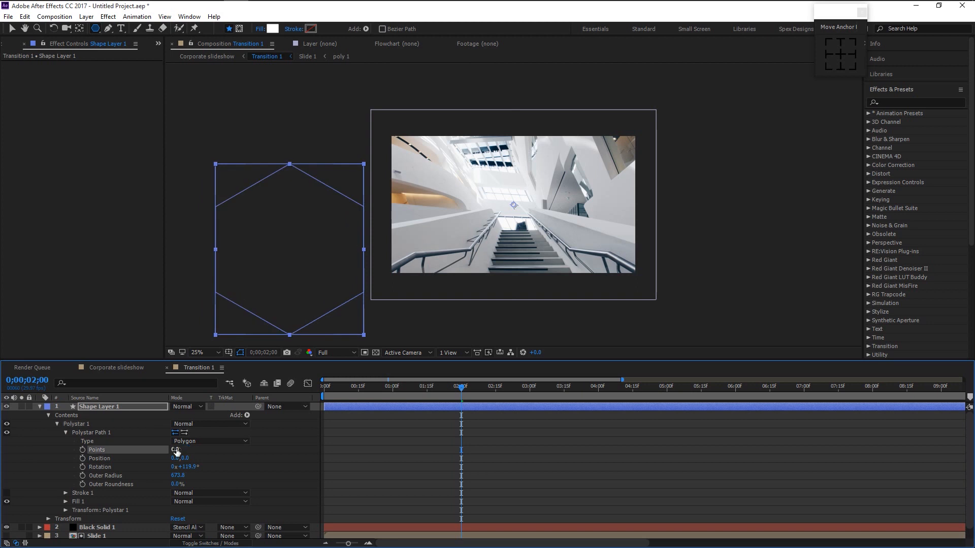
left_click_drag(175, 484, 206, 485)
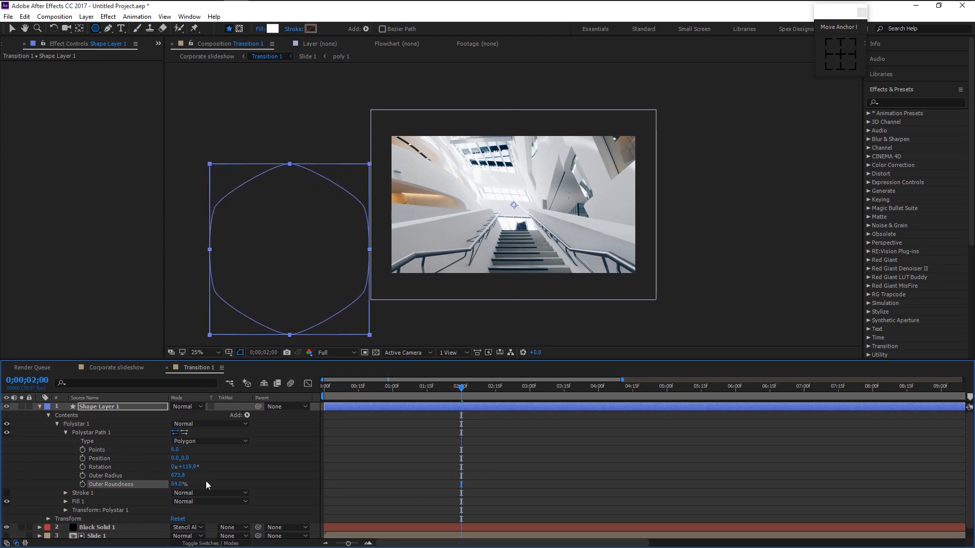
- Rotate the rounded hexagon so its flat side faces up and place it over the frame's lower-left corner
key("v")
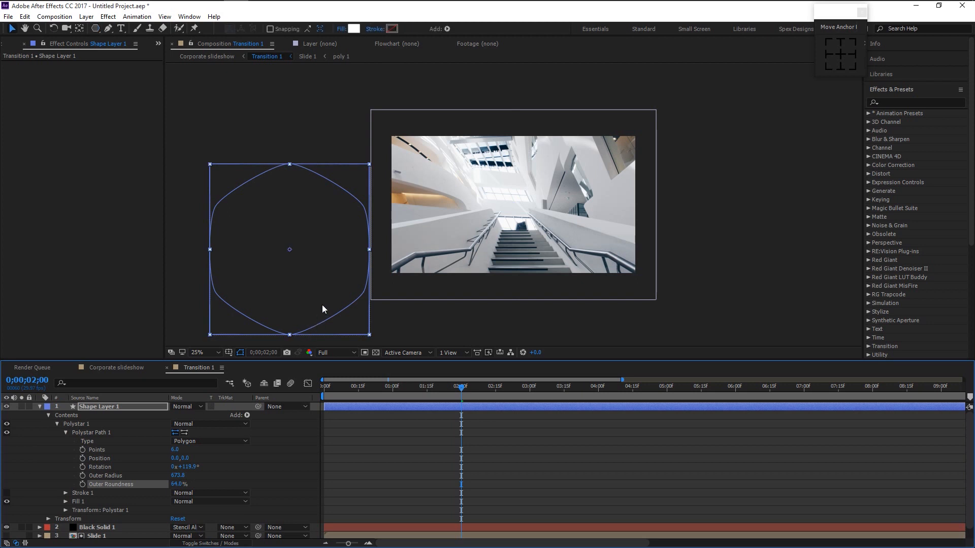
left_click(322, 306)
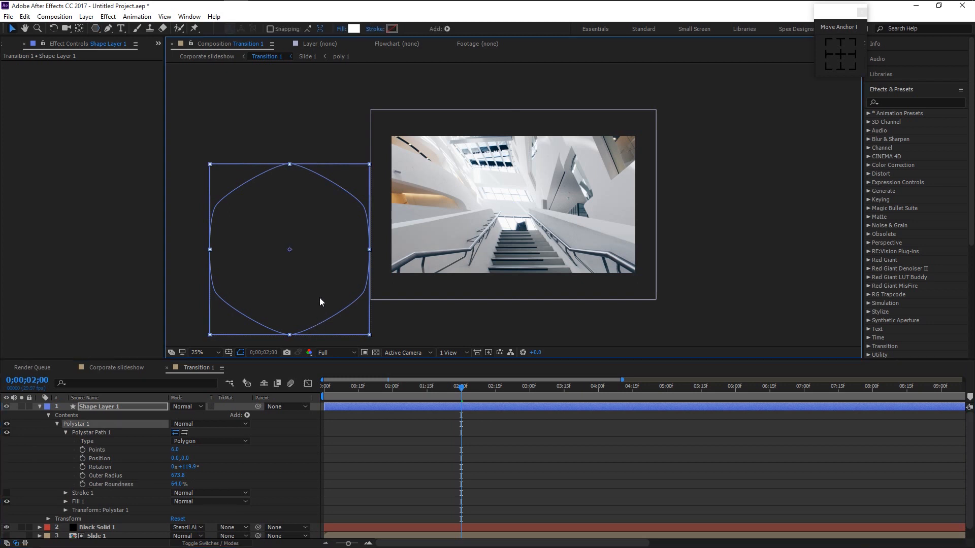
left_click_drag(329, 302, 426, 362)
left_click_drag(467, 226, 574, 342)
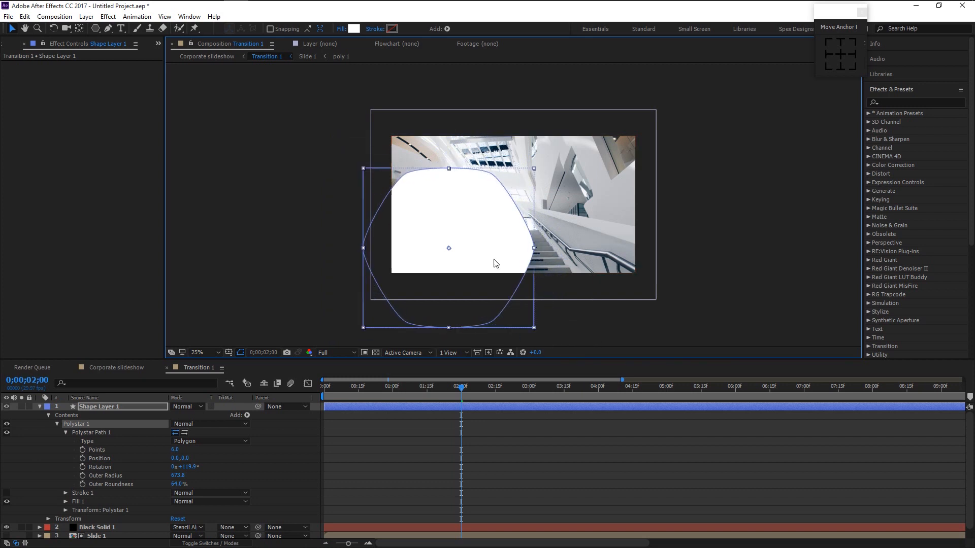
left_click_drag(467, 269, 470, 311)
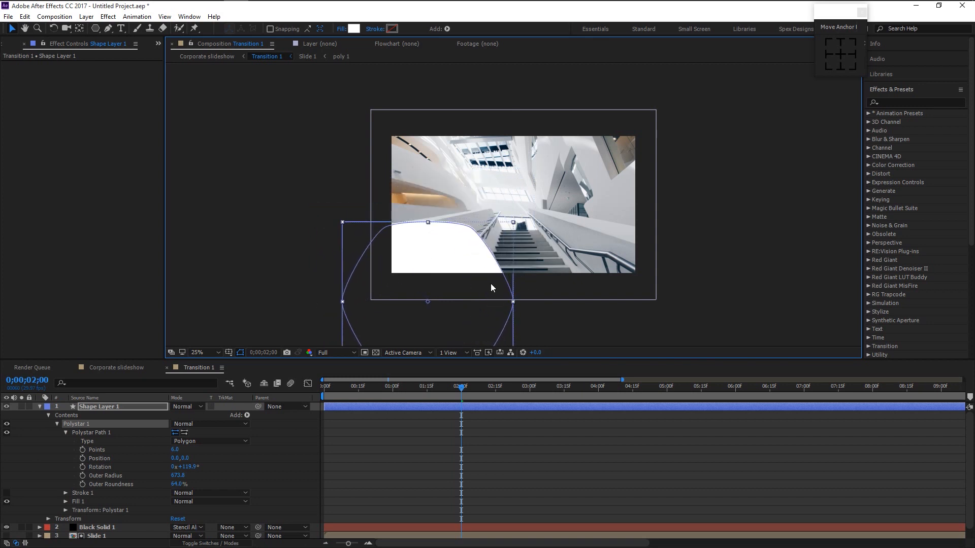
key("period")
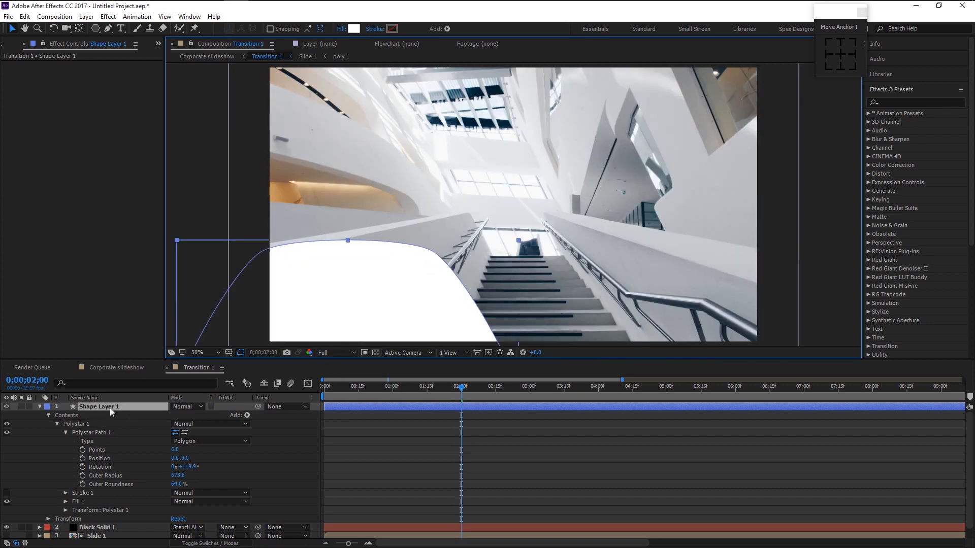
- Change the hexagon's fill colour to dark blue 0F0067
left_click(353, 29)
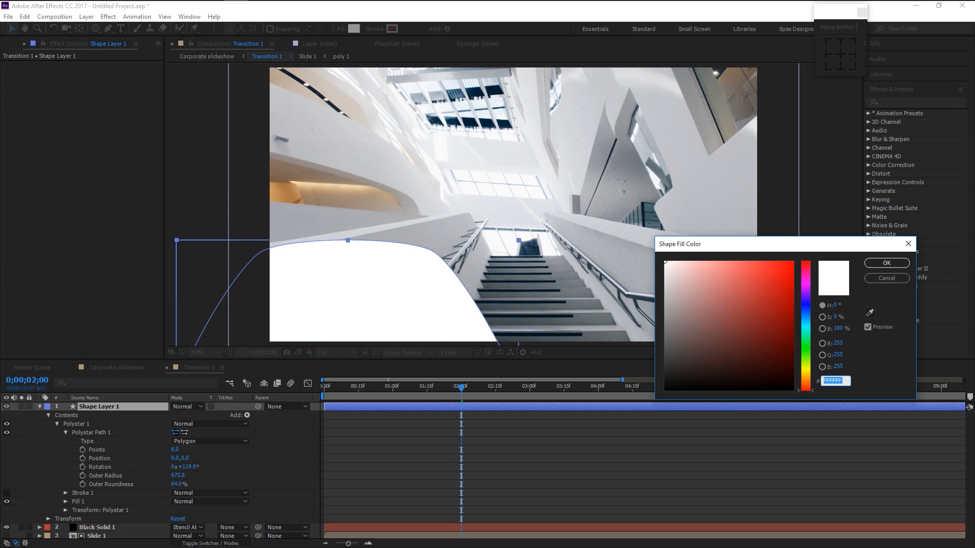
type("0")
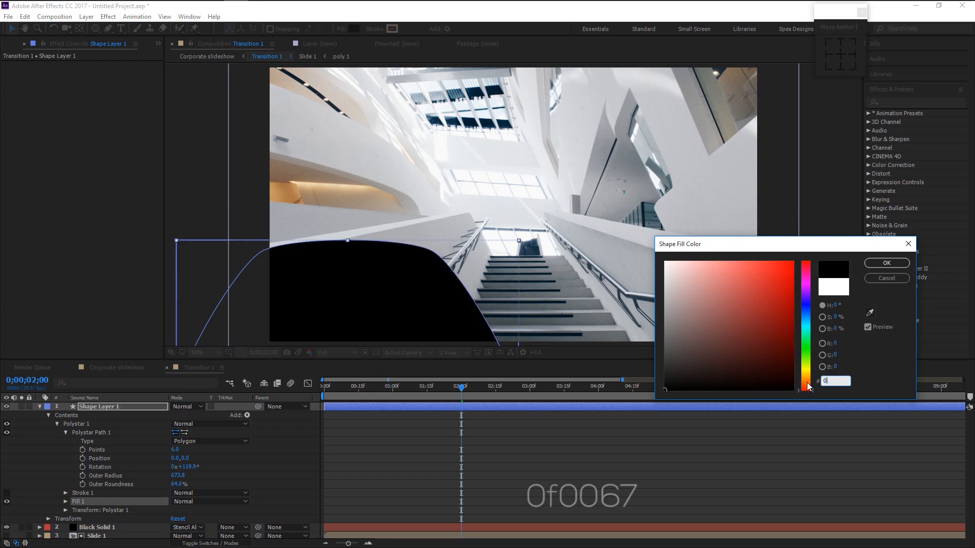
type("F00")
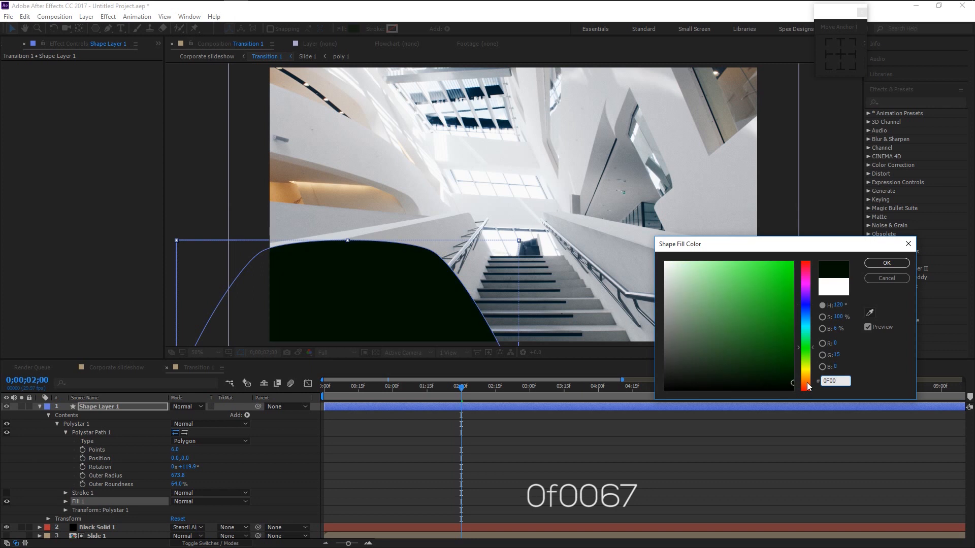
type("67")
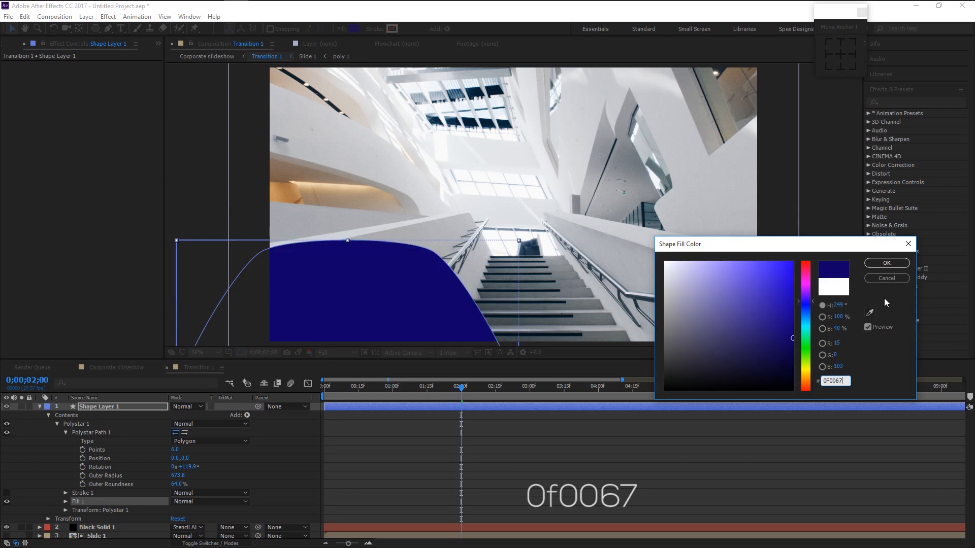
left_click(886, 263)
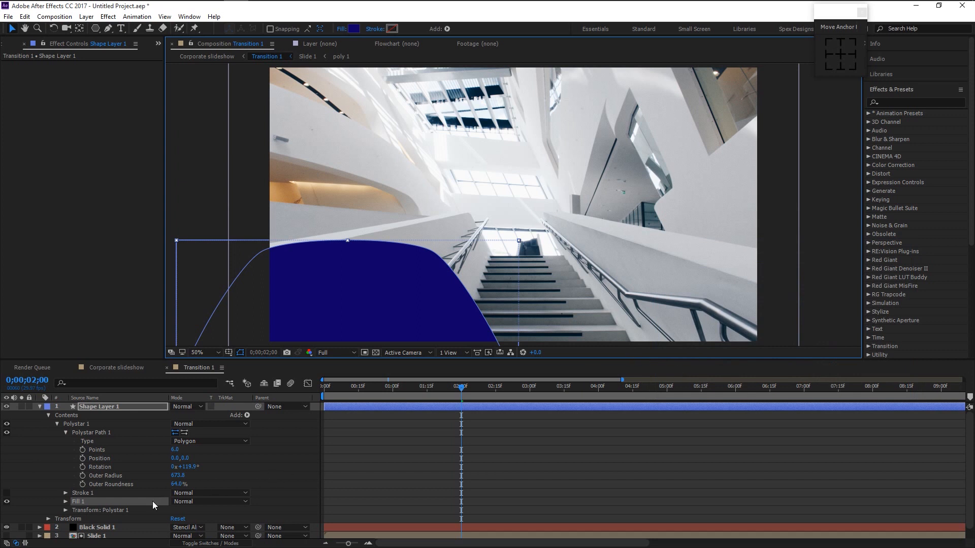
- Lower the opacity of Shape Layer 1 to 70%
left_click(104, 407)
key("t")
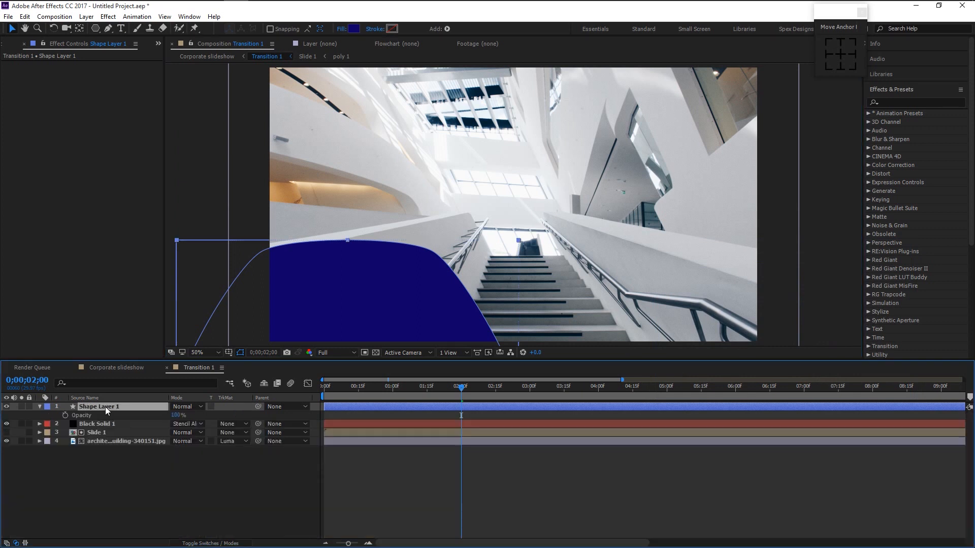
left_click_drag(175, 415, 159, 415)
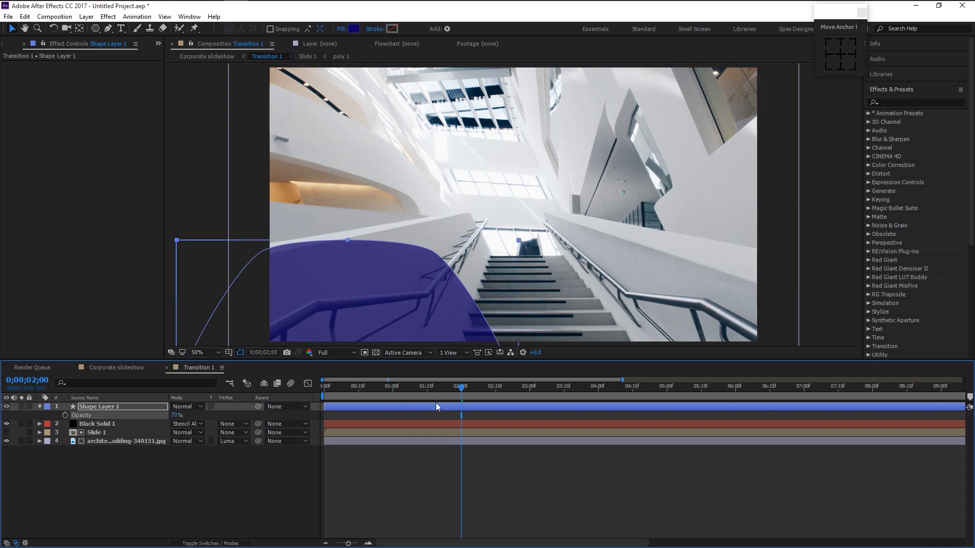
- Keyframe the shape layer's Position at 0;00;01;22 with Y at 1312, below the frame
mouse_move(435, 386)
left_mouse_down()
mouse_move(463, 395)
mouse_move(441, 398)
left_mouse_up()
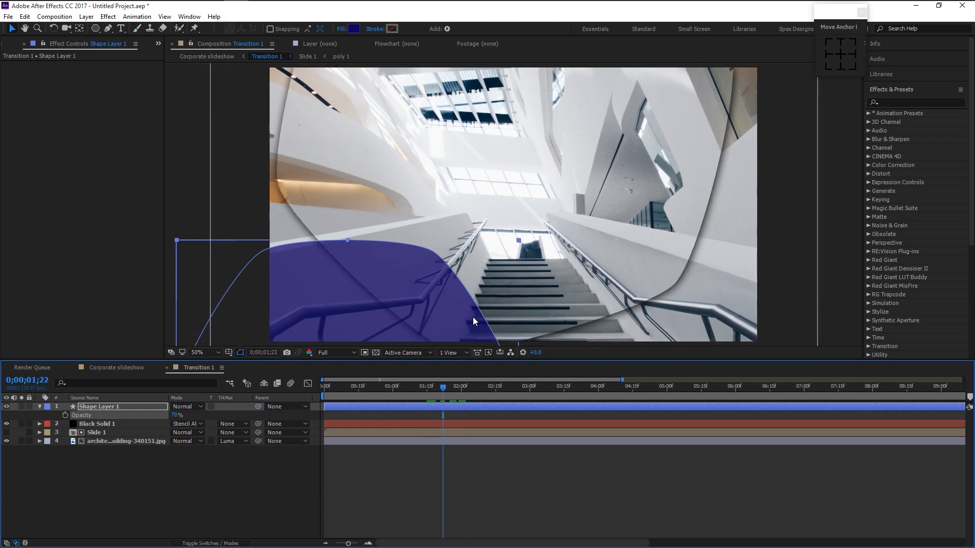
key("p")
left_click(66, 415)
left_click_drag(197, 416, 408, 424)
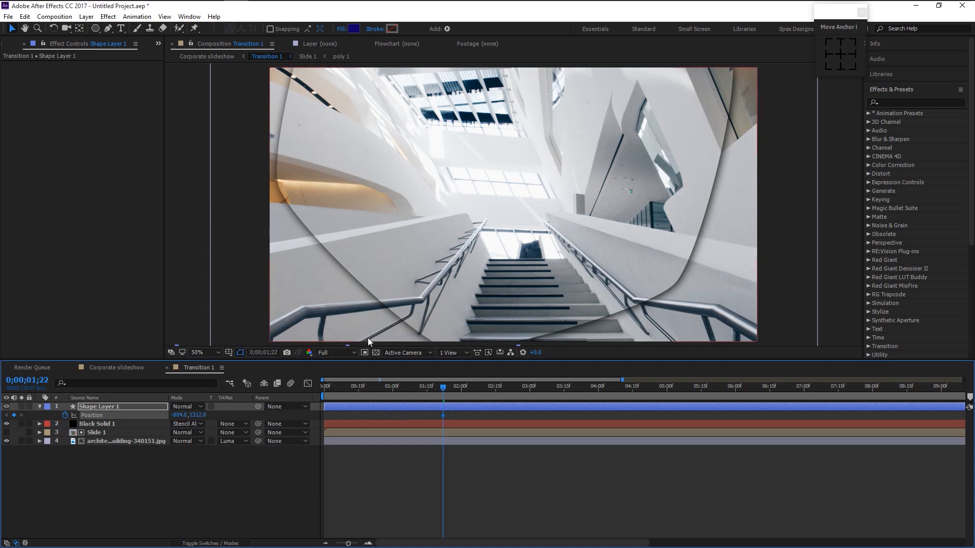
- Set the shape's Y position to 930 at 0;00;02;15 and apply Easy Ease to both Position keyframes
left_click_drag(446, 389, 500, 392)
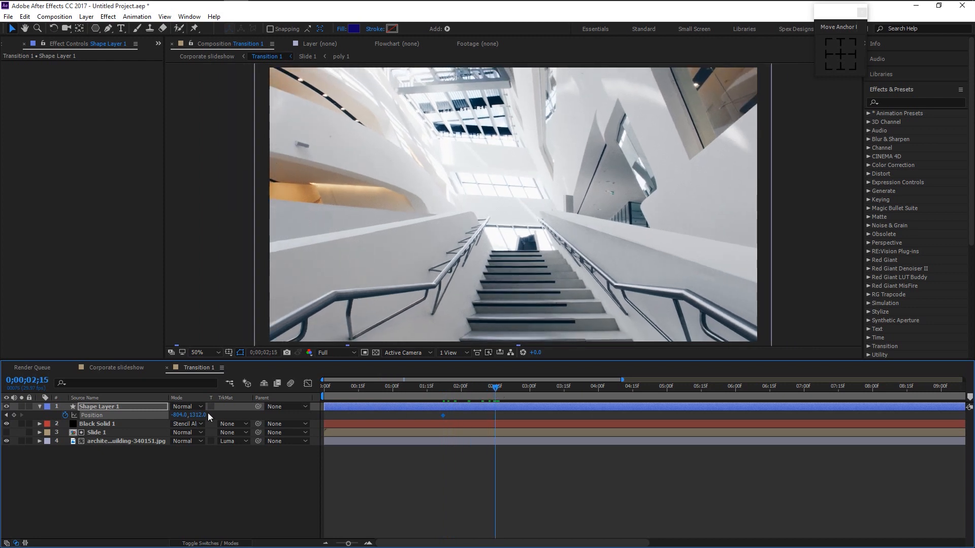
left_click_drag(199, 414, 14, 409)
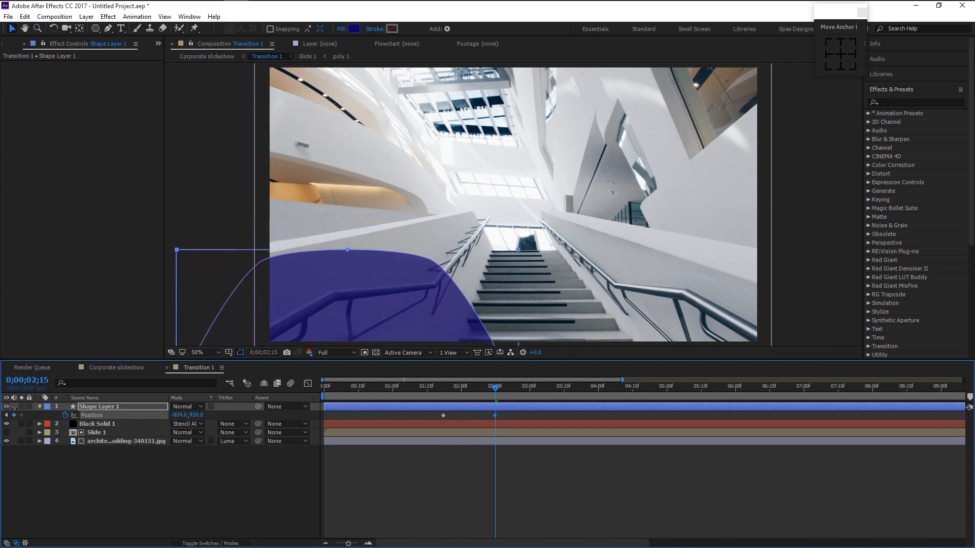
left_click(388, 490)
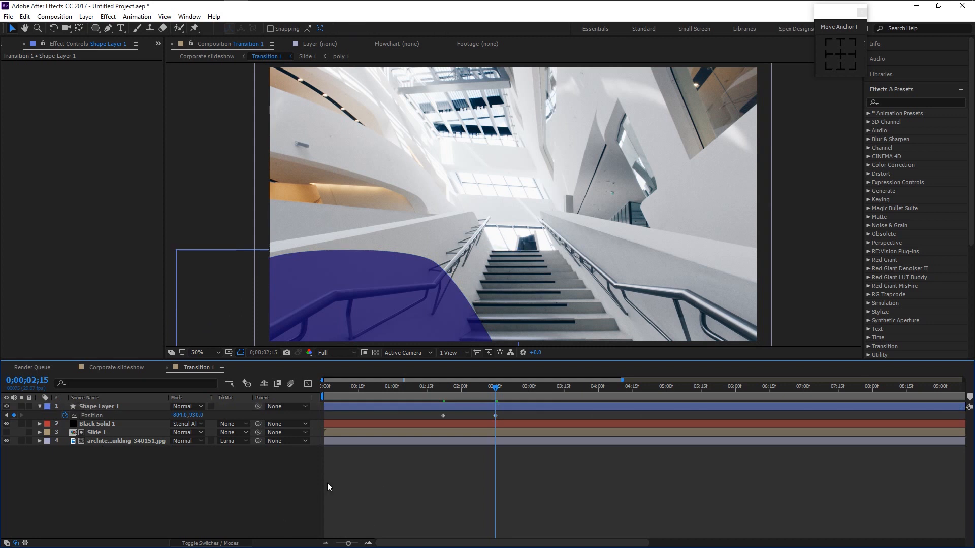
left_click_drag(502, 418, 413, 418)
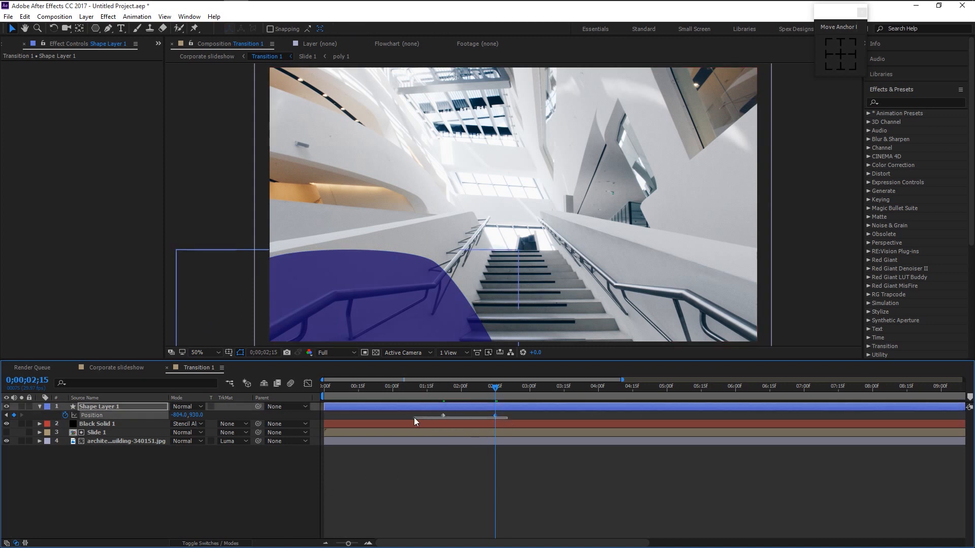
key("F9")
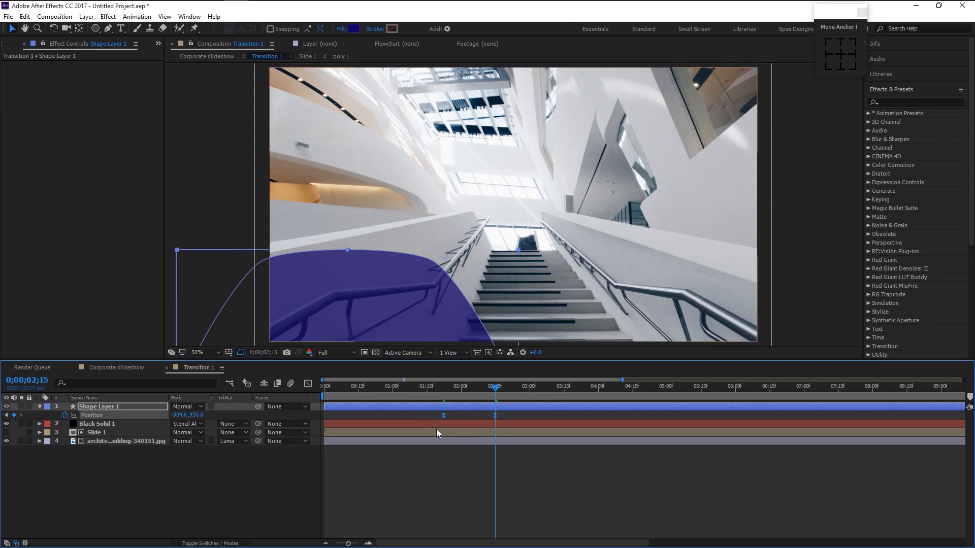
- Rename Shape Layer 1 to "small slide"
left_click(115, 407)
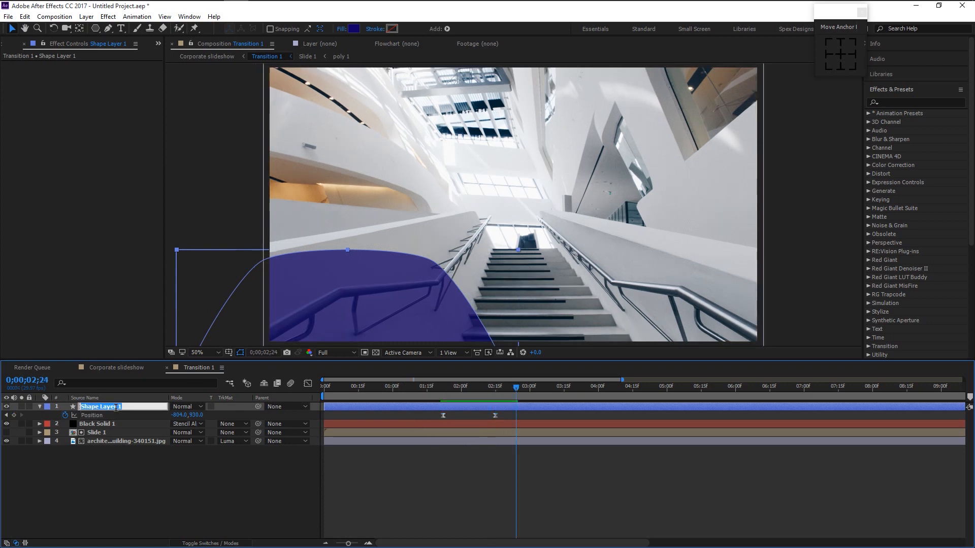
key("Return")
key("BackSpace")
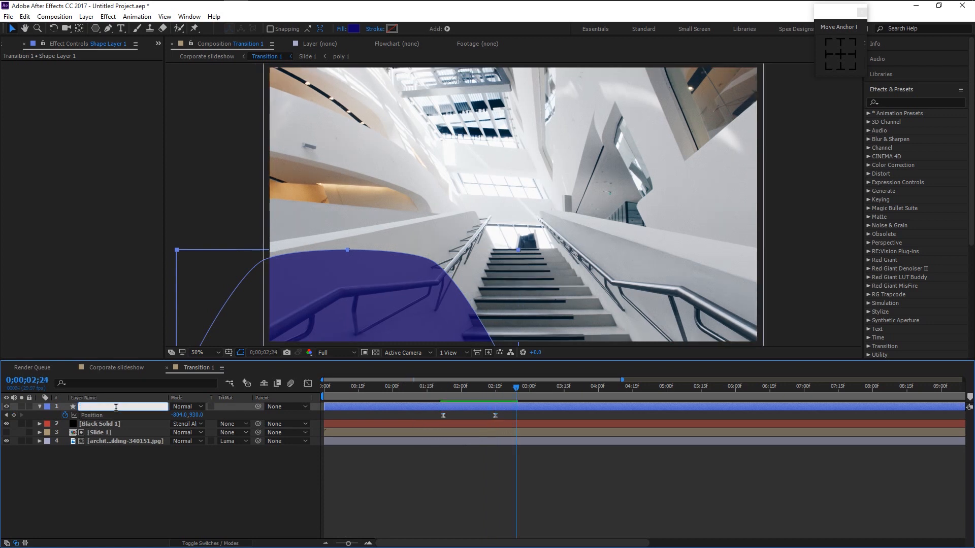
type("small slide")
key("Return")
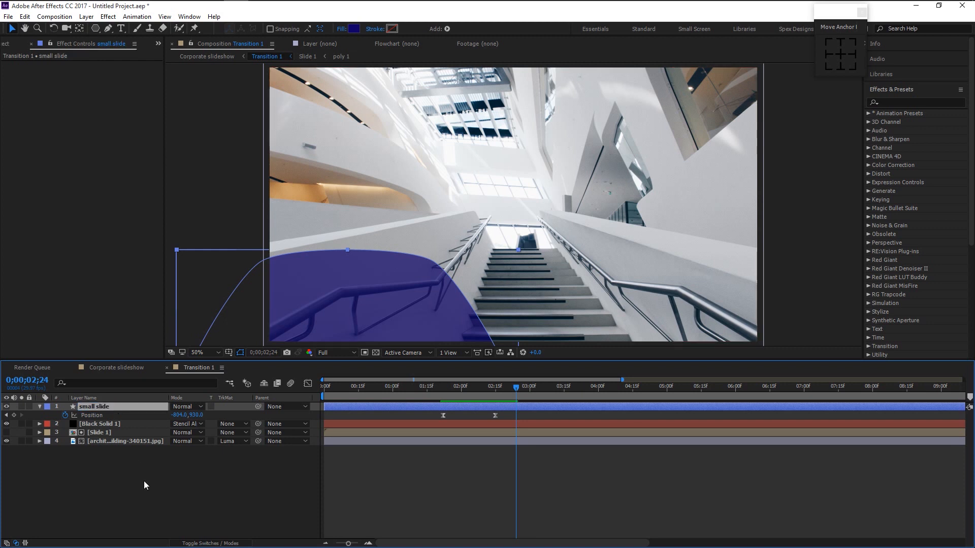
- Pre-compose the small slide layer into a composition named "small slide", moving all attributes
key("p")
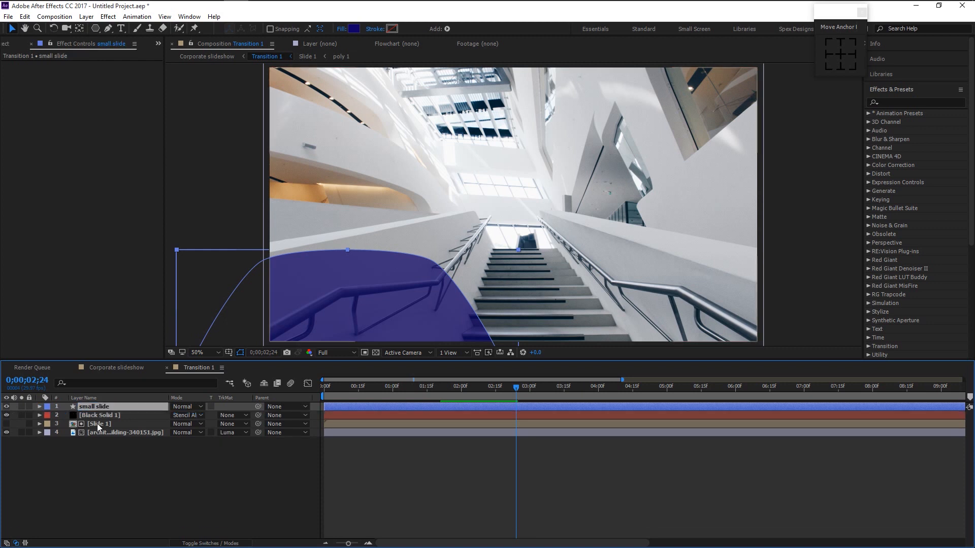
right_click(127, 409)
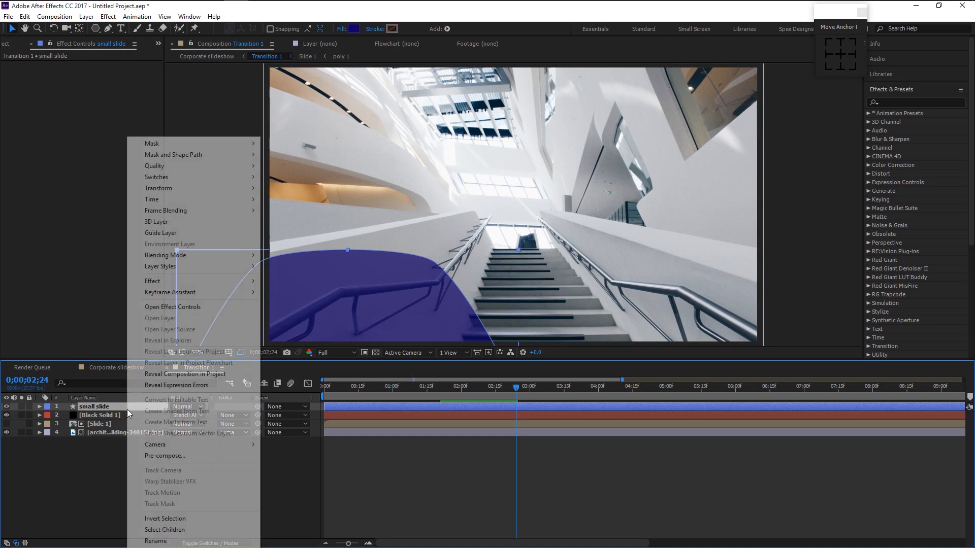
left_click(203, 455)
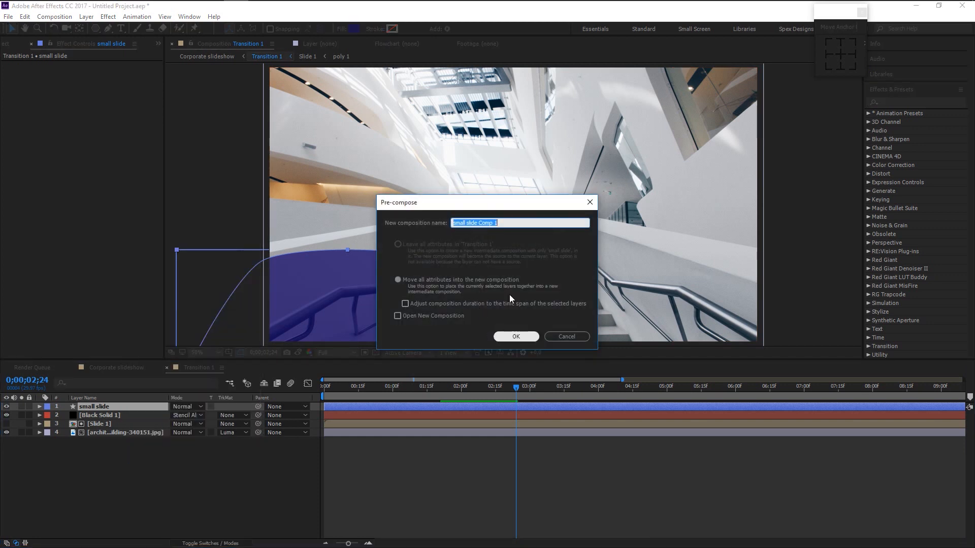
left_click(479, 223)
left_click_drag(480, 223, 557, 247)
key("BackSpace")
left_click(515, 337)
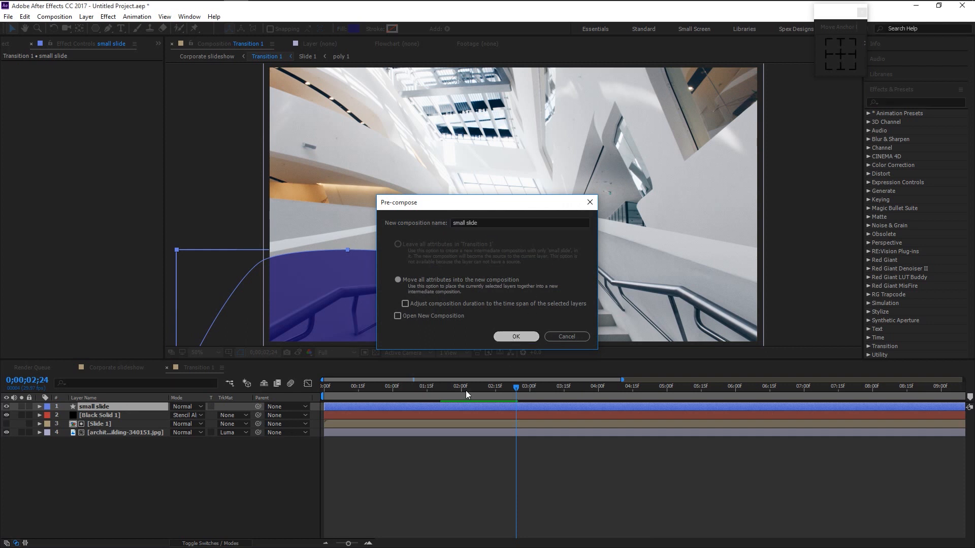
left_click(148, 453)
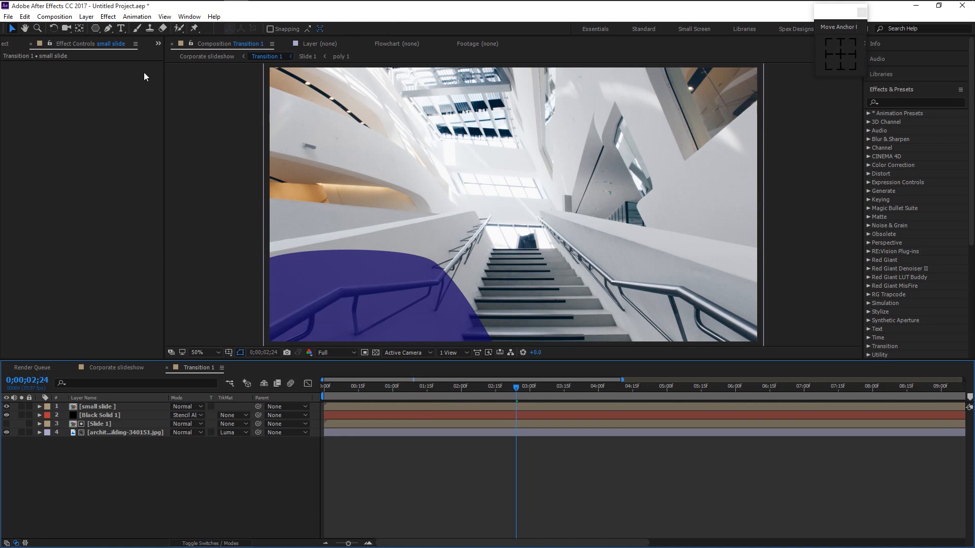
- Add a text layer reading "Slideshow" on the blue shape
left_click(120, 29)
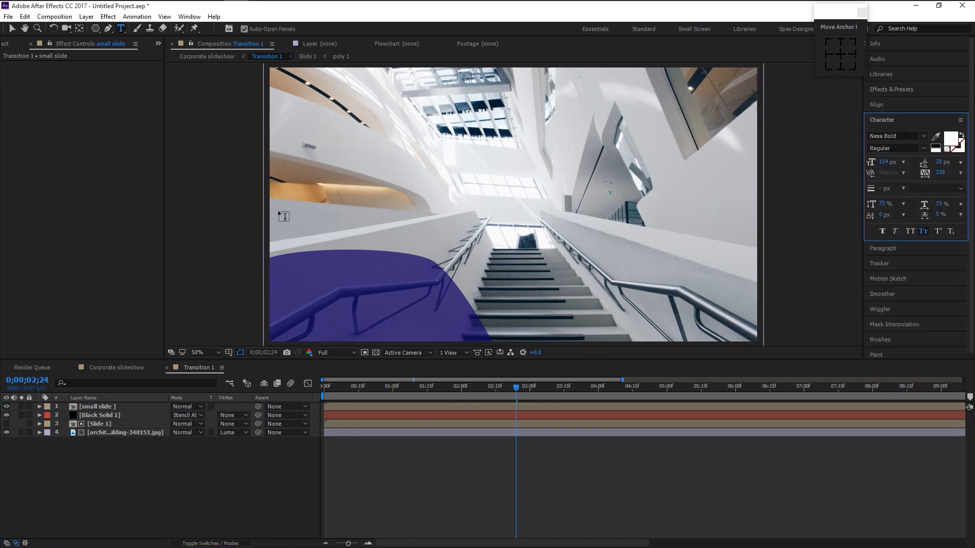
left_click(292, 290)
type("S")
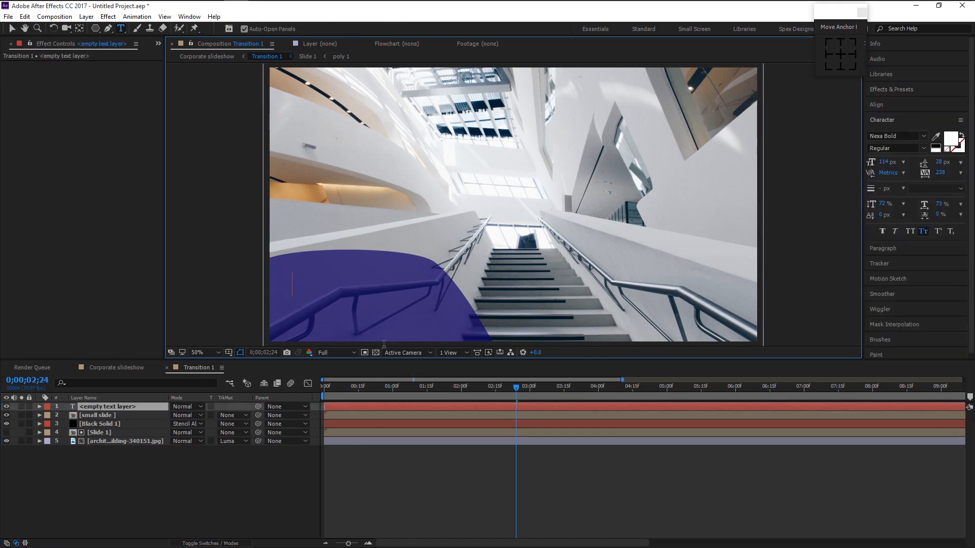
type("lideshow")
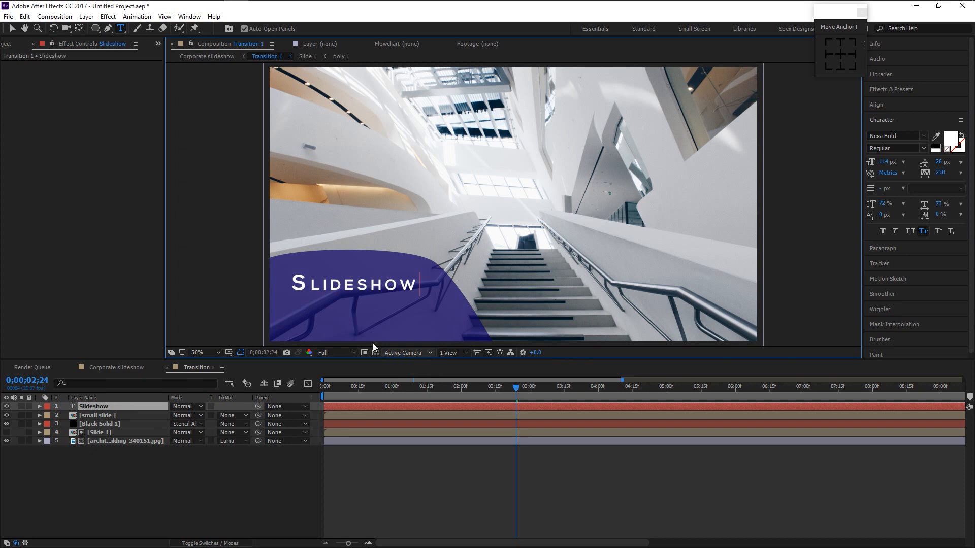
- Center the Slideshow text's anchor point and move the text lower and further right on the blue shape
left_click(11, 28)
left_click(363, 292)
key("ctrl+alt+Home")
left_click_drag(381, 303, 398, 321)
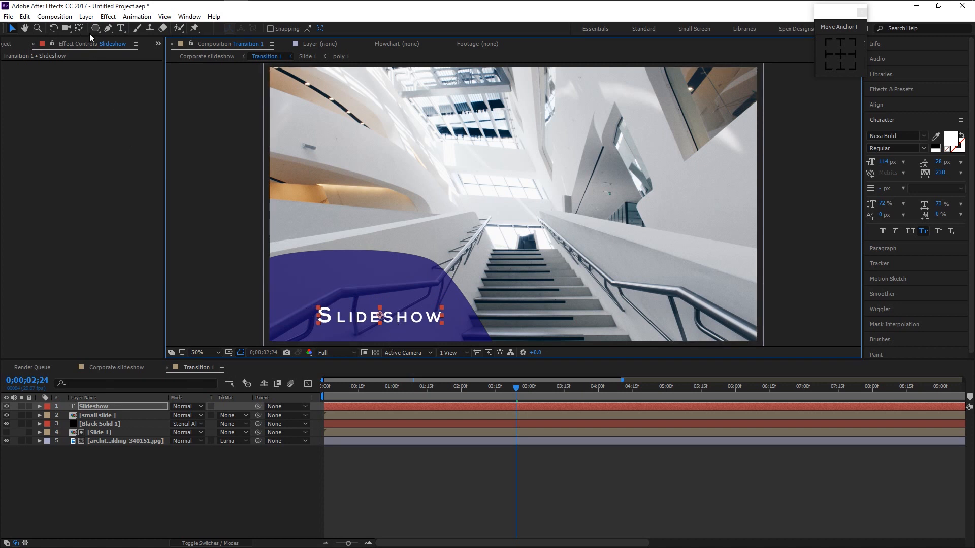
- Add a text layer reading "Elegant" above the Slideshow text on the blue shape and nudge it slightly down and left
left_click(121, 29)
left_click(291, 287)
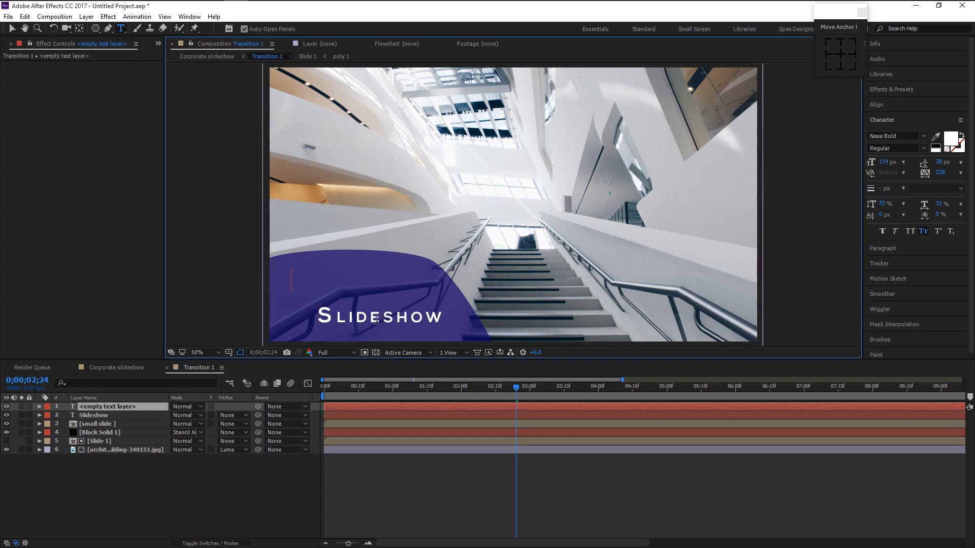
type("Ele")
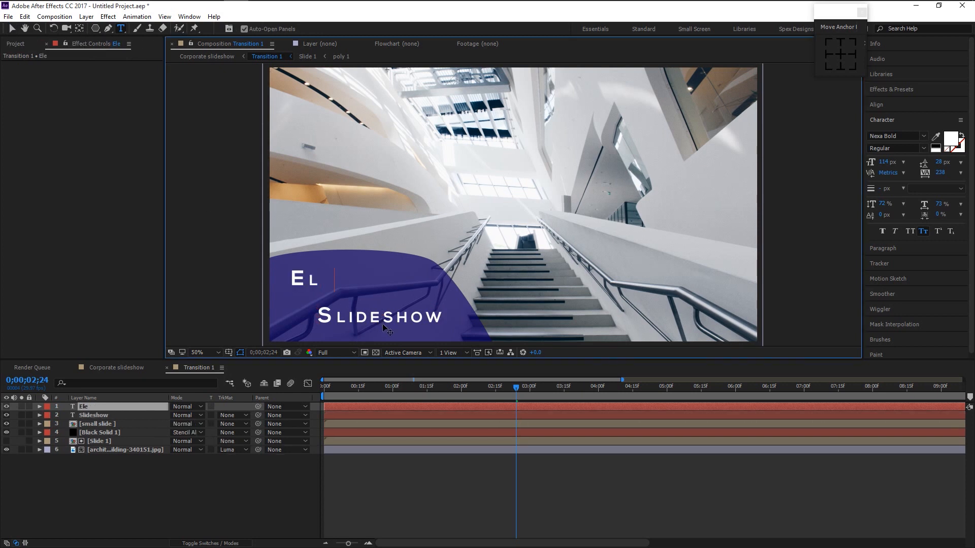
type("gant")
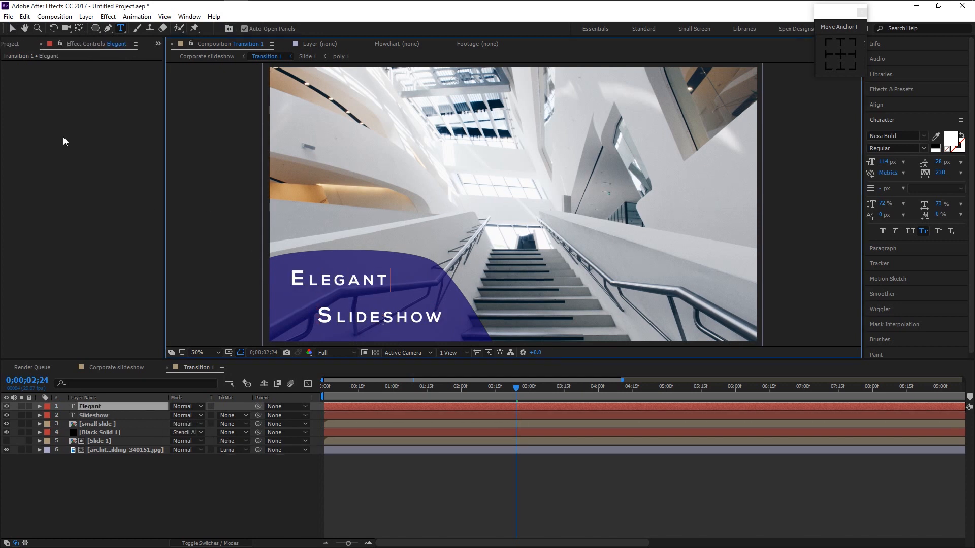
left_click(12, 29)
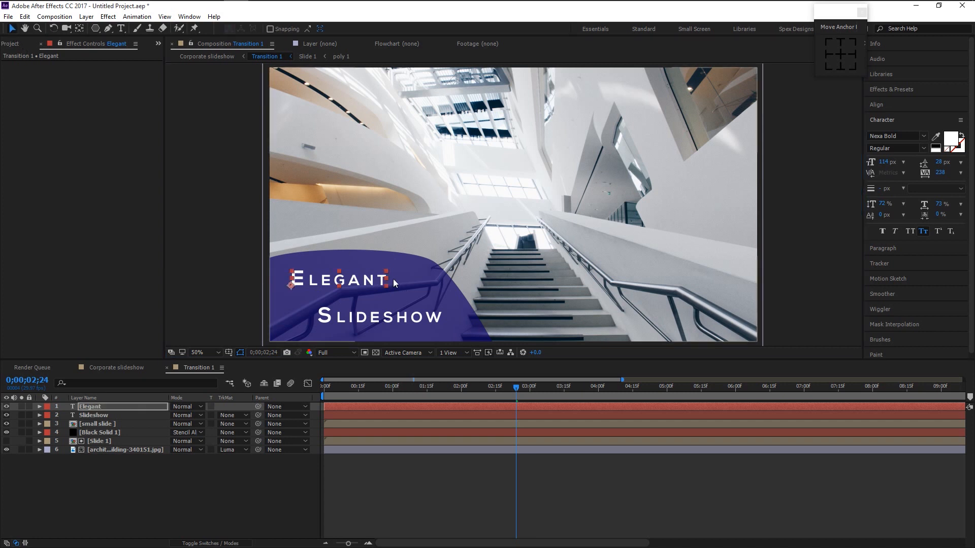
left_click(363, 282)
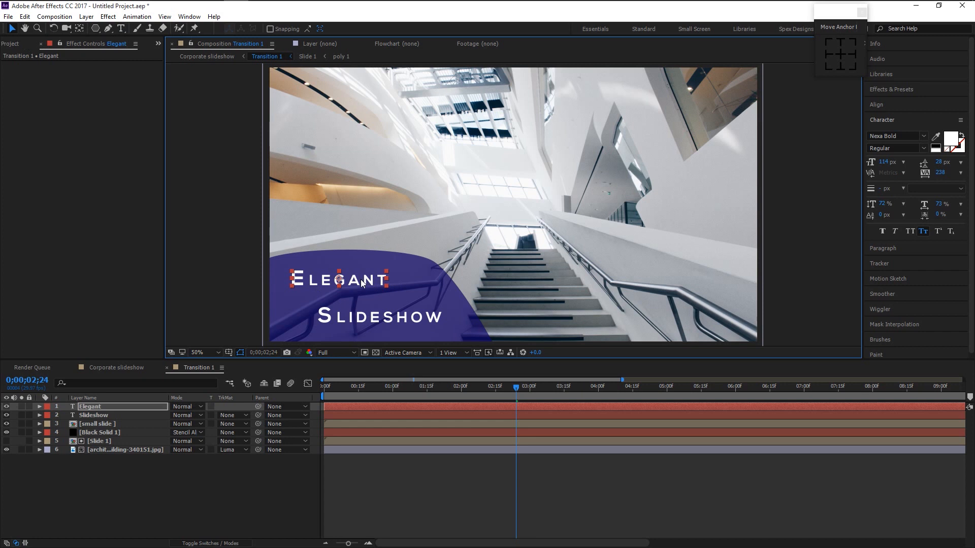
left_click_drag(358, 286, 351, 291)
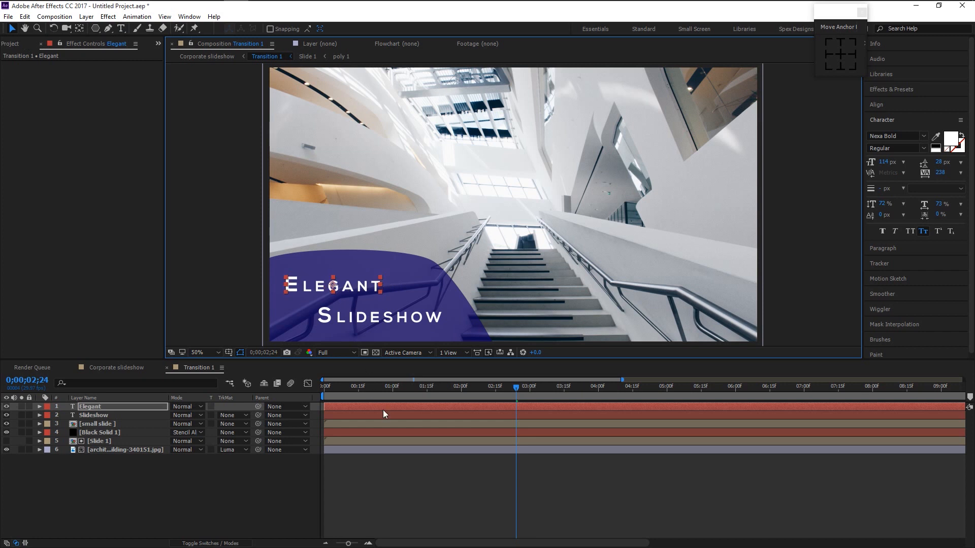
left_click(154, 481)
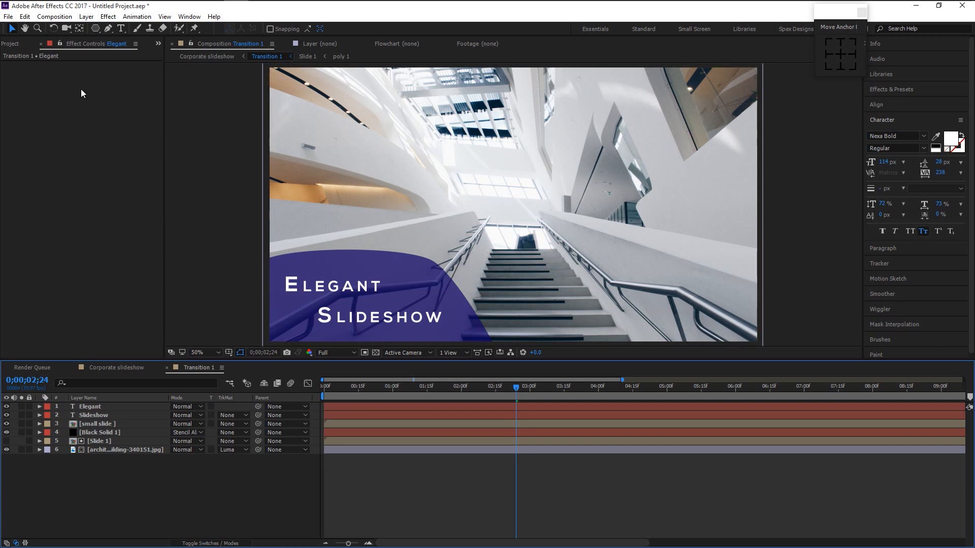
- Draw two rectangles on separate shape layers, one covering the Elegant text and one covering the Slideshow text
left_click(94, 30)
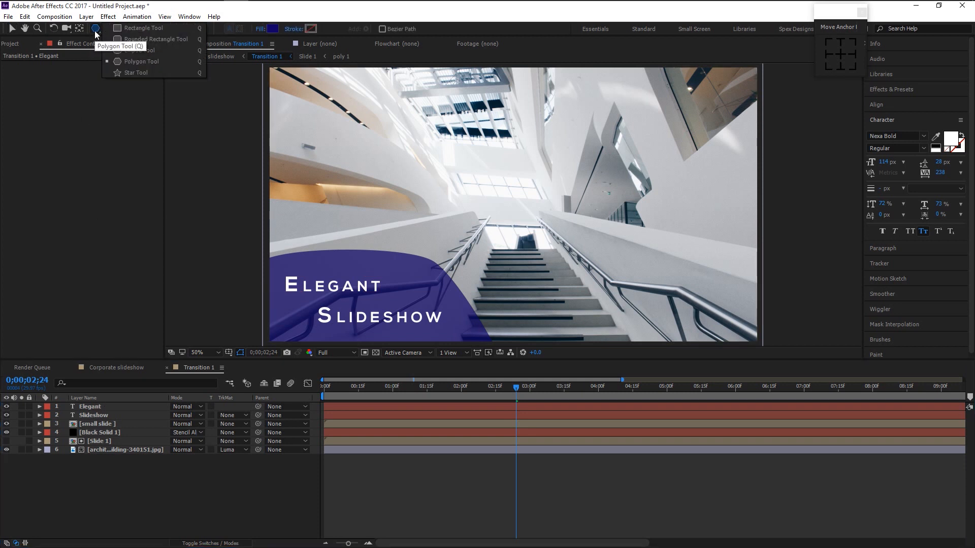
left_click(122, 37)
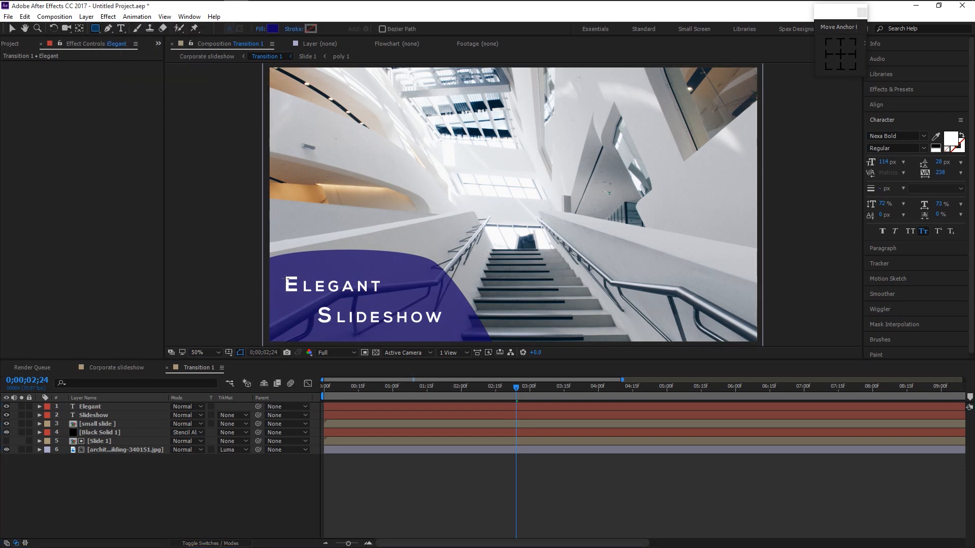
left_click_drag(280, 274, 387, 295)
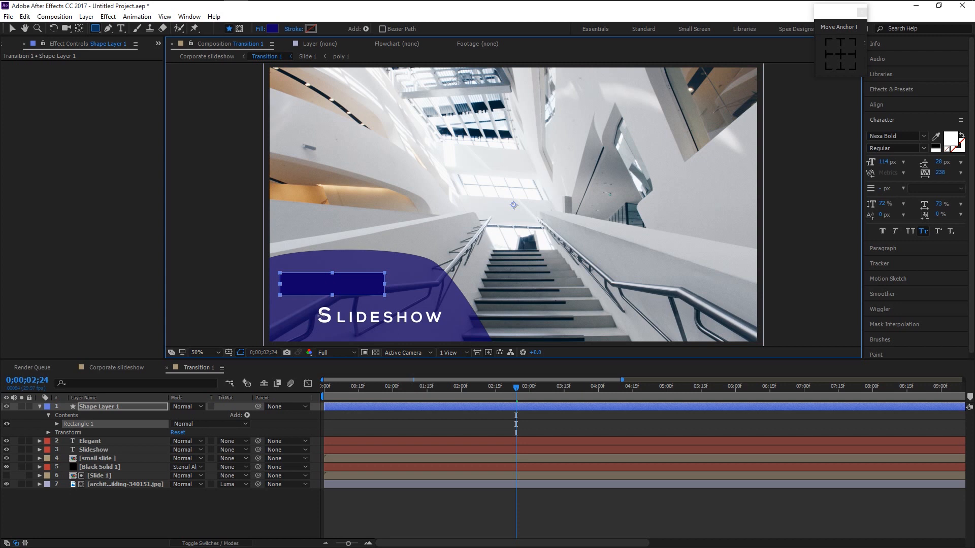
left_click(194, 501)
mouse_move(312, 301)
left_mouse_down()
mouse_move(358, 322)
mouse_move(447, 327)
left_mouse_up()
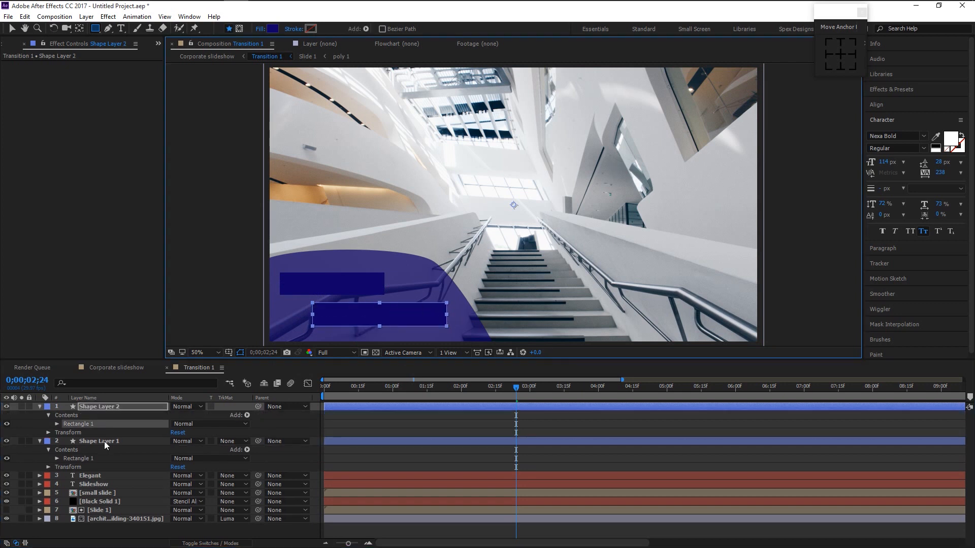
- Rename Shape Layer 2, the rectangle over the Slideshow text, to "slideshow matte"
left_click(41, 441)
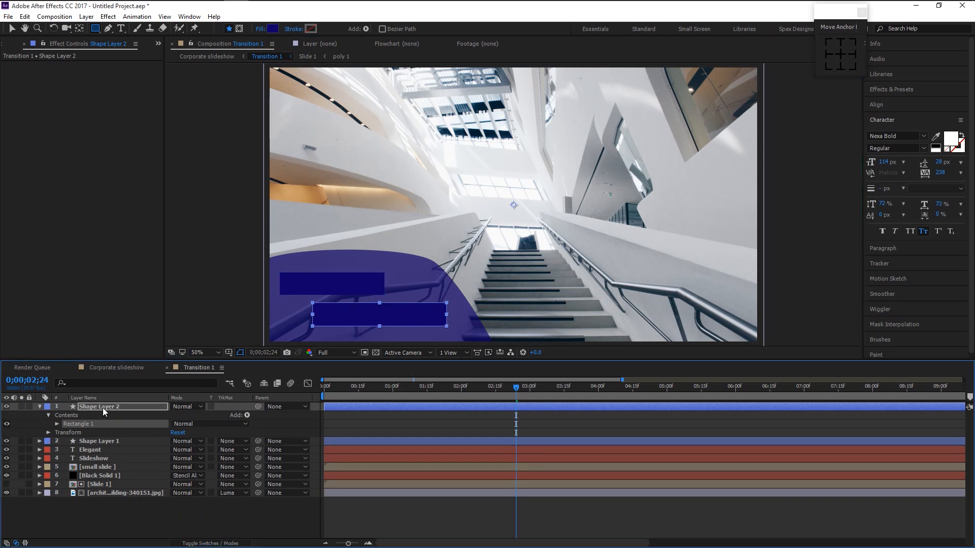
left_click(102, 407)
key("Return")
type("s")
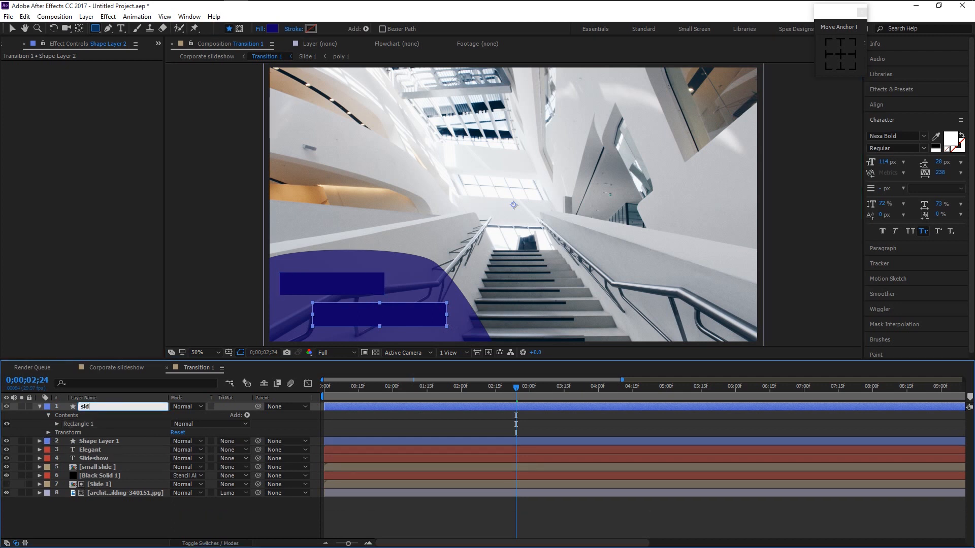
type("lideshow matte")
key("Return")
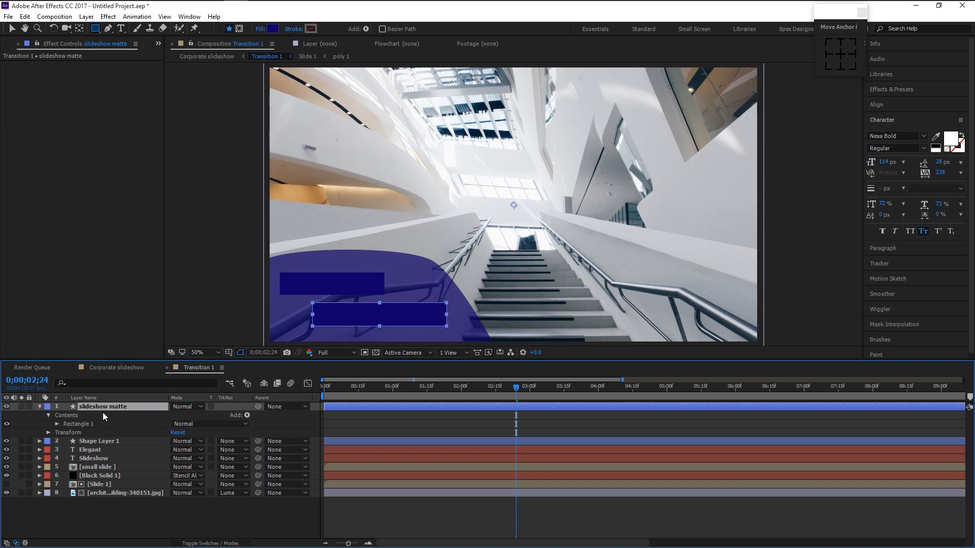
- Rename Shape Layer 1, the rectangle over the Elegant text, to "elegant matte"
left_click(107, 442)
key("Return")
type("elegant matte")
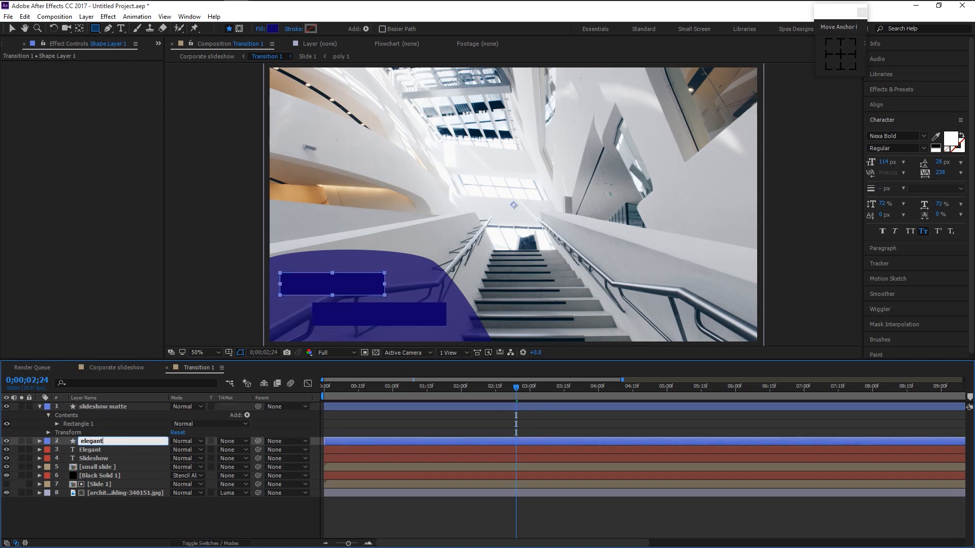
key("Return")
left_click(40, 406)
- Reorder the layers so that slideshow matte sits directly above the Slideshow text layer
left_click(114, 407)
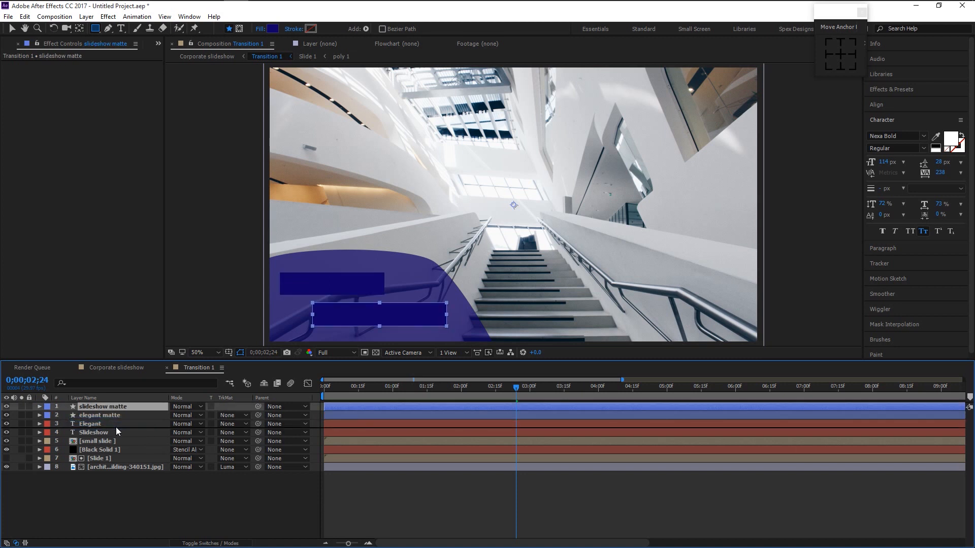
left_click_drag(115, 427, 116, 427)
left_click(104, 415)
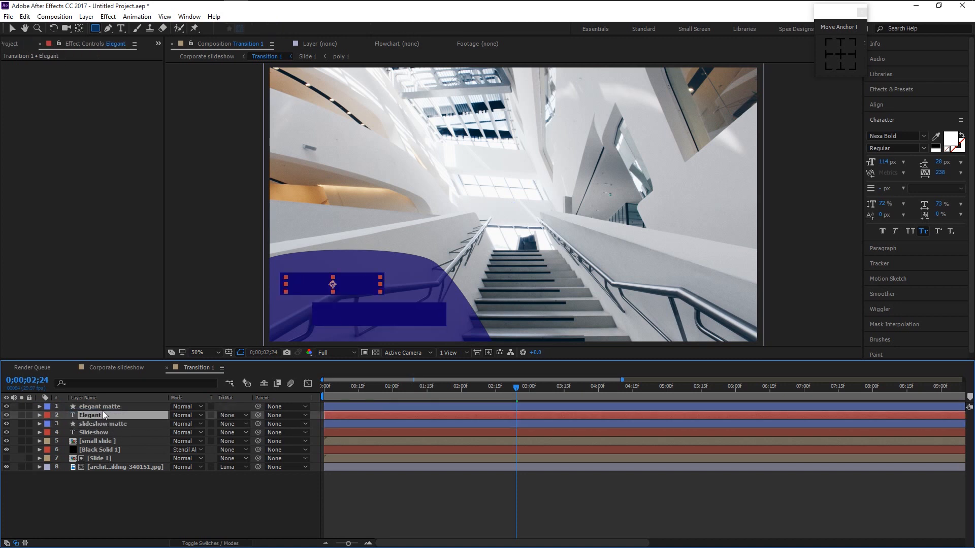
left_click(104, 425)
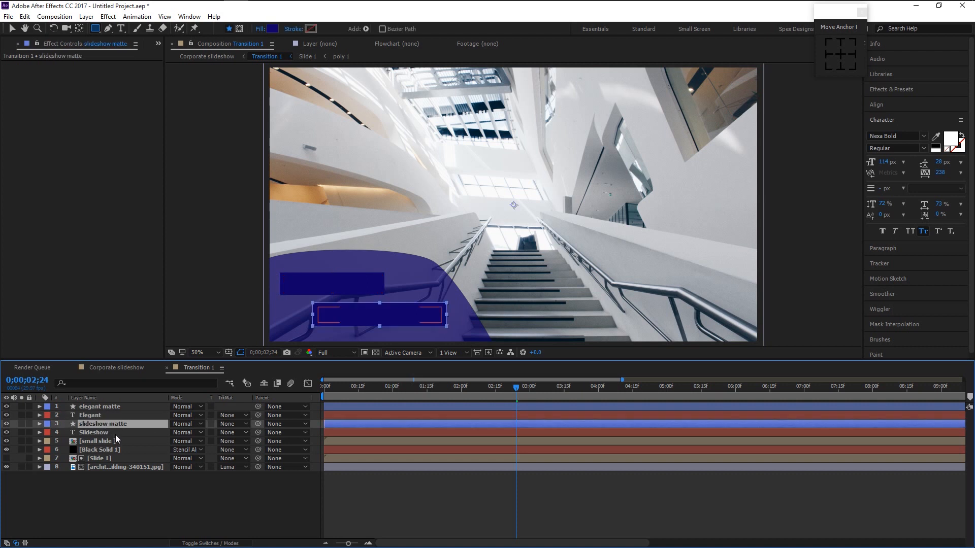
left_click(120, 435)
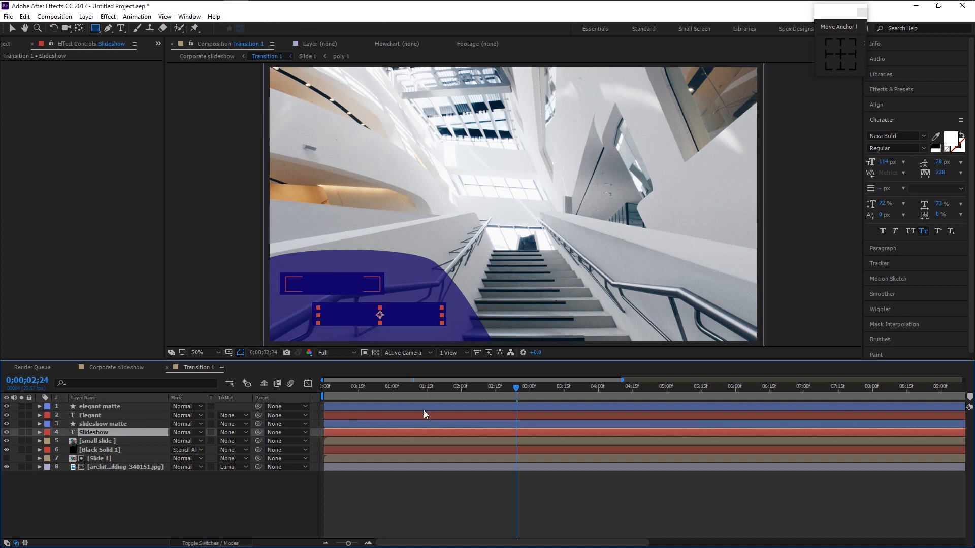
- Add a Position keyframe to the Slideshow text at 0;00;02;15, lowering it below its matte to 433.6, 1058.8
left_click_drag(459, 393, 494, 391)
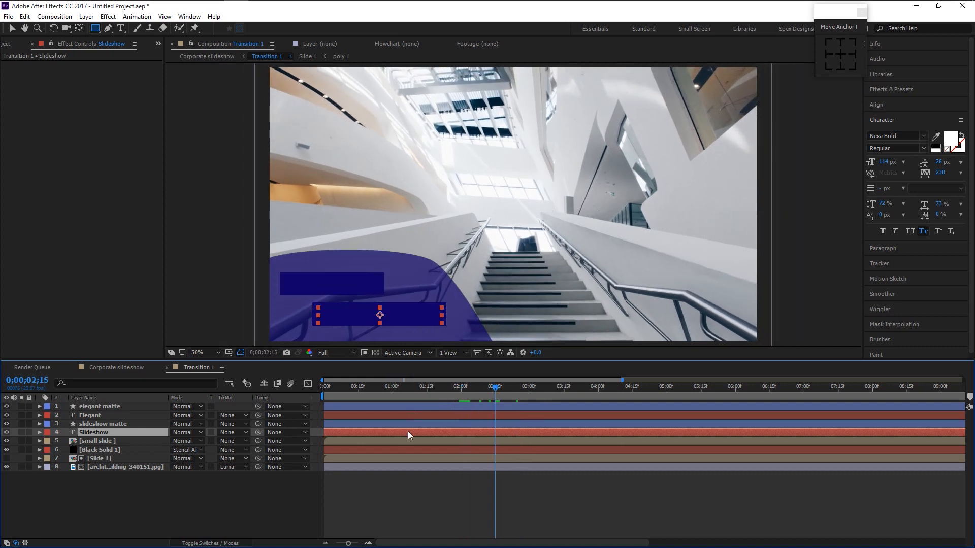
key("p")
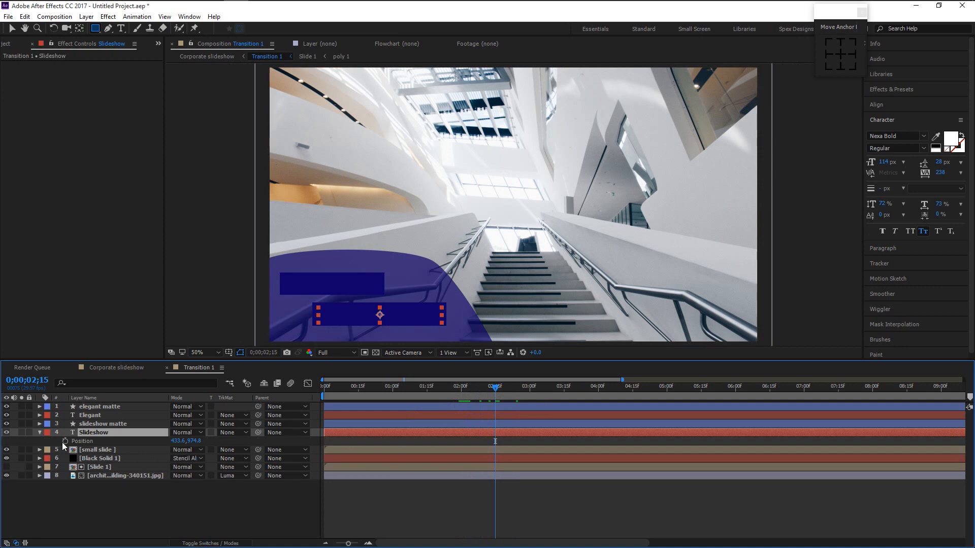
left_click(64, 441)
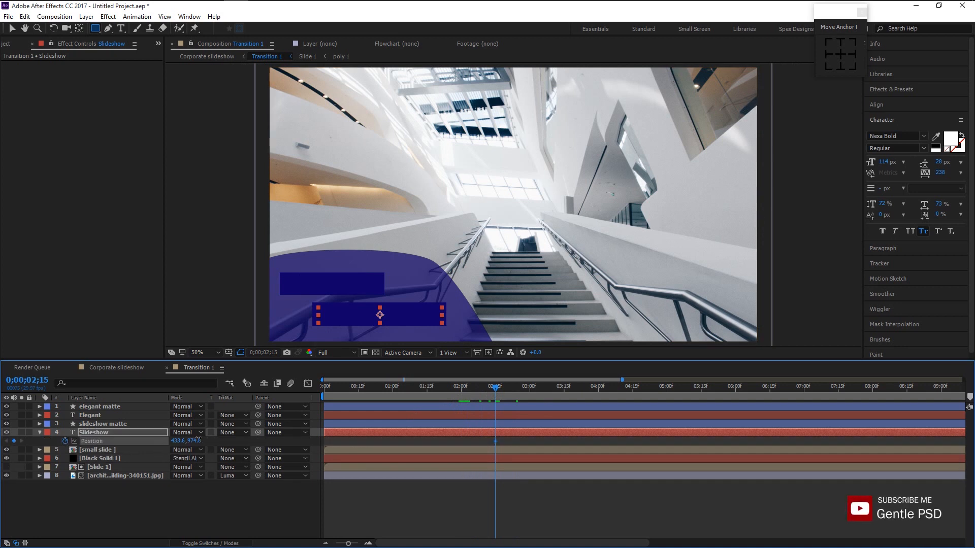
left_click_drag(197, 439, 231, 442)
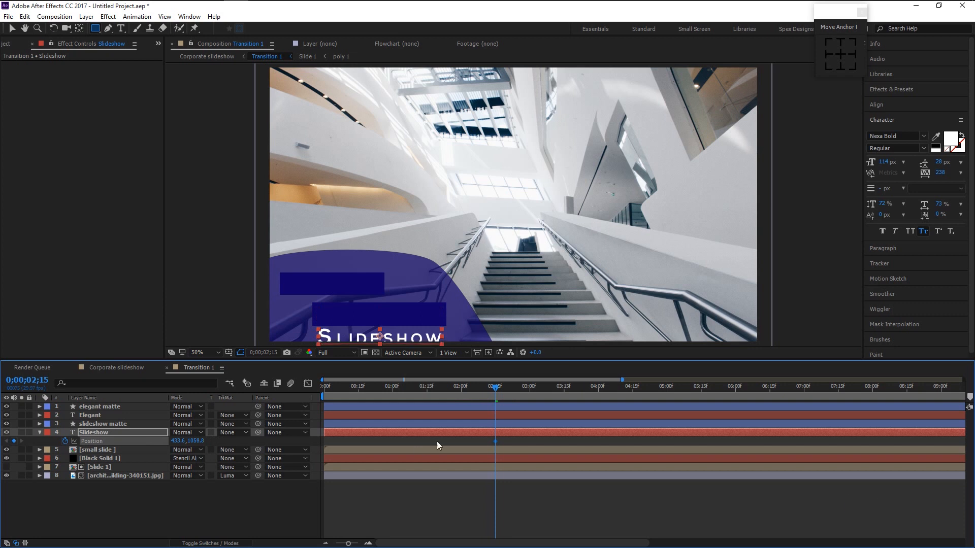
- At 0;00;03;00, raise the Slideshow text to Position 433.6, 973.8 and apply Easy Ease to both keyframes
left_click(502, 390)
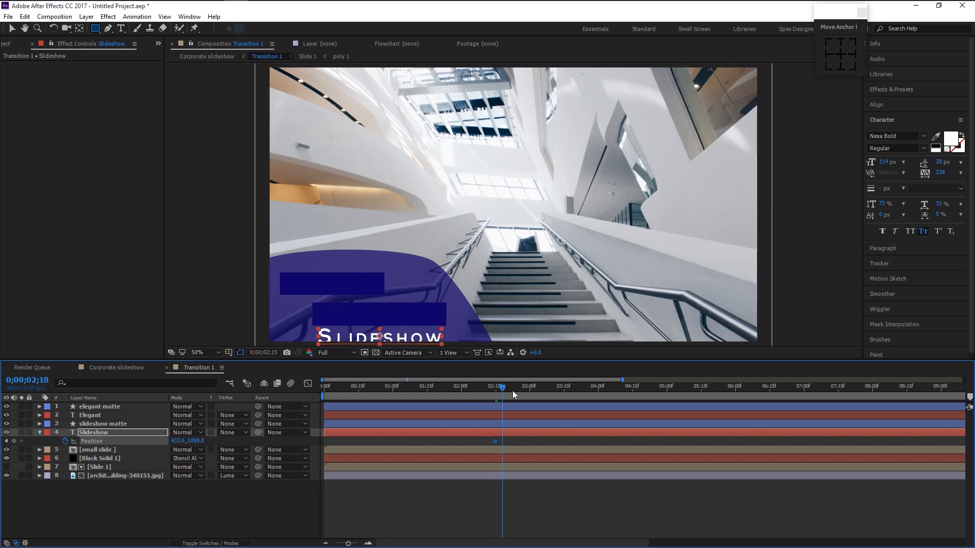
key("space")
left_click_drag(537, 407, 530, 408)
left_click_drag(196, 441, 144, 451)
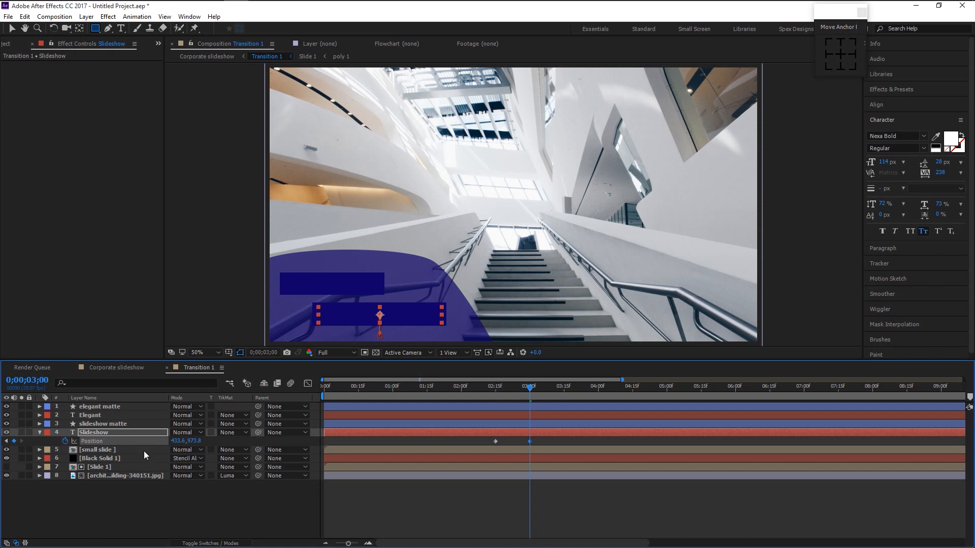
left_click_drag(539, 440, 474, 442)
- Add a Position keyframe to the Elegant text at 0;00;02;15, lowered below its matte to 249.0, 935.5
left_click(116, 418)
key("p")
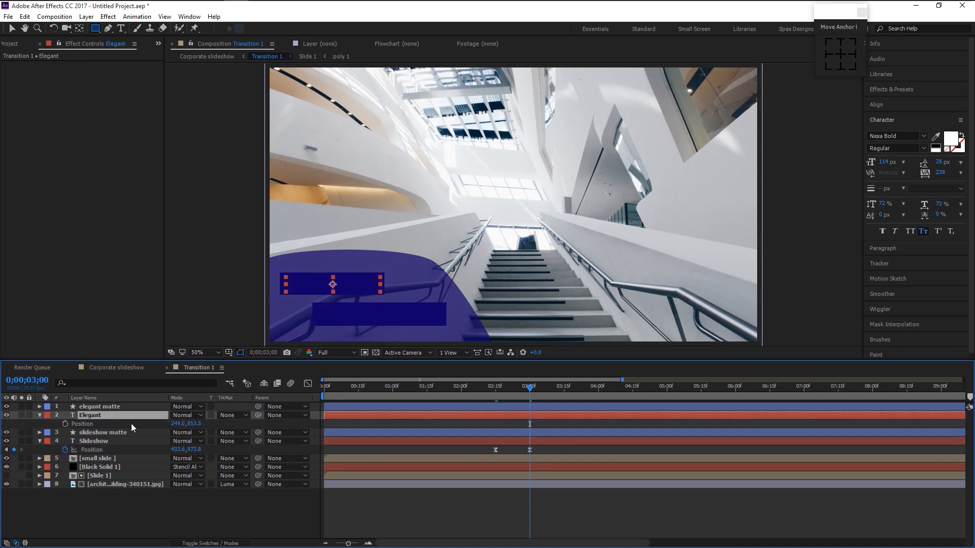
left_click(498, 388)
left_click(495, 389)
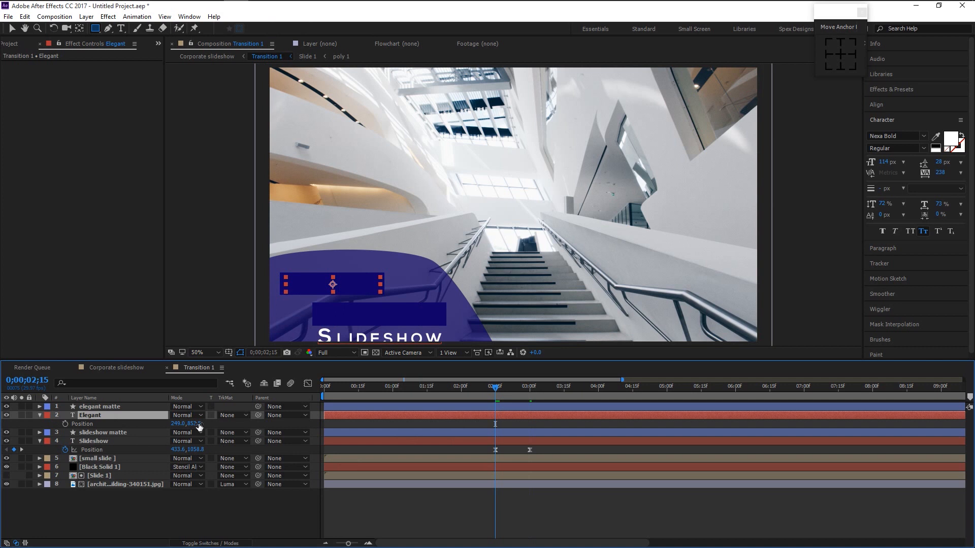
left_click_drag(199, 425, 239, 424)
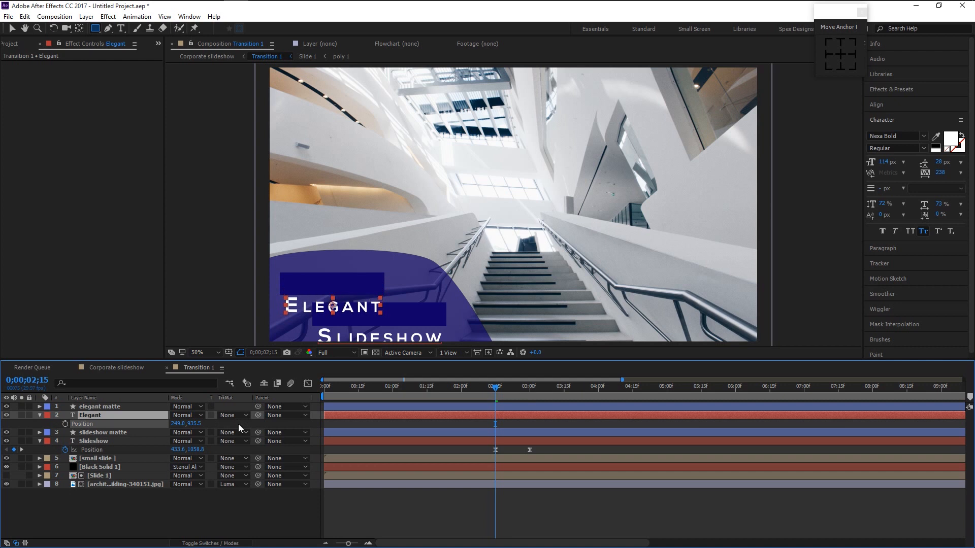
left_click(65, 424)
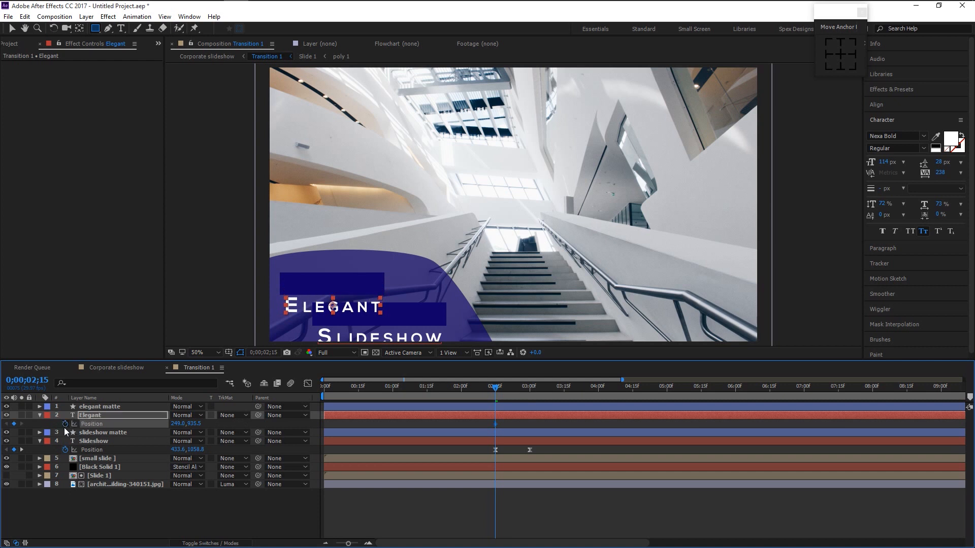
- At 0;00;03;00, raise the Elegant text to Position 249.0, 852.5 and apply Easy Ease to both keyframes
left_click_drag(496, 390, 529, 388)
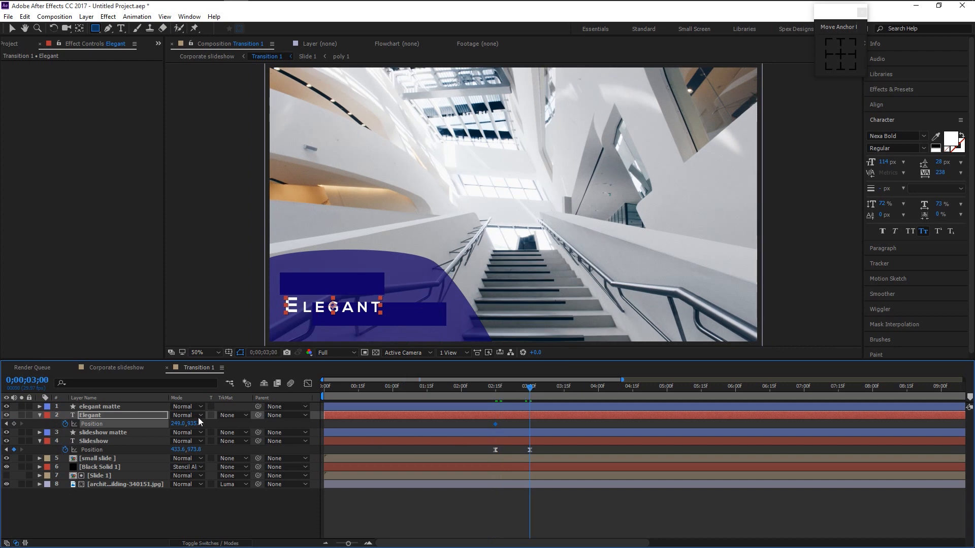
left_click_drag(192, 425, 159, 432)
left_click_drag(154, 432, 135, 437)
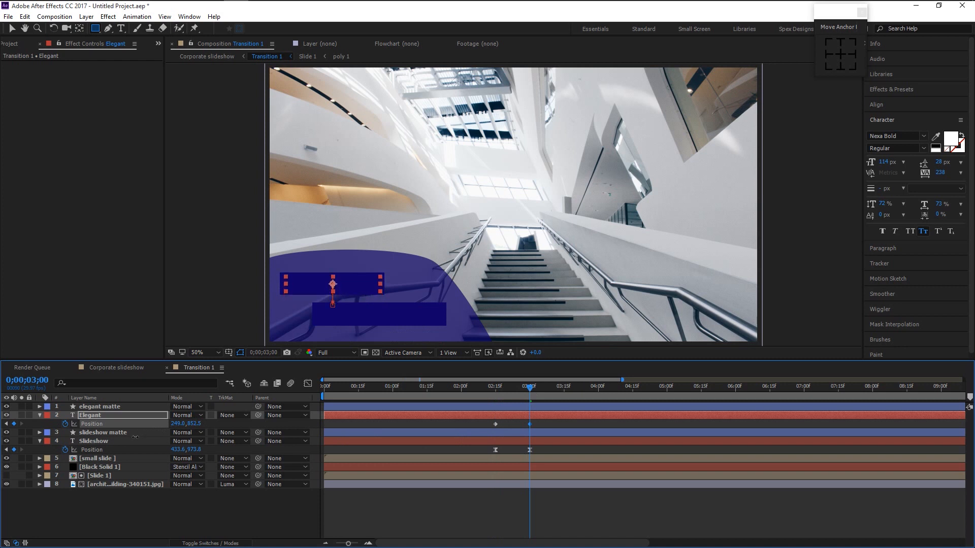
left_click(530, 426)
left_click_drag(542, 428, 465, 418)
key("F9")
- Set the Slideshow text layer's track matte to Alpha Matte "slideshow matte"
left_click(88, 443)
left_click(221, 445)
left_click(158, 445)
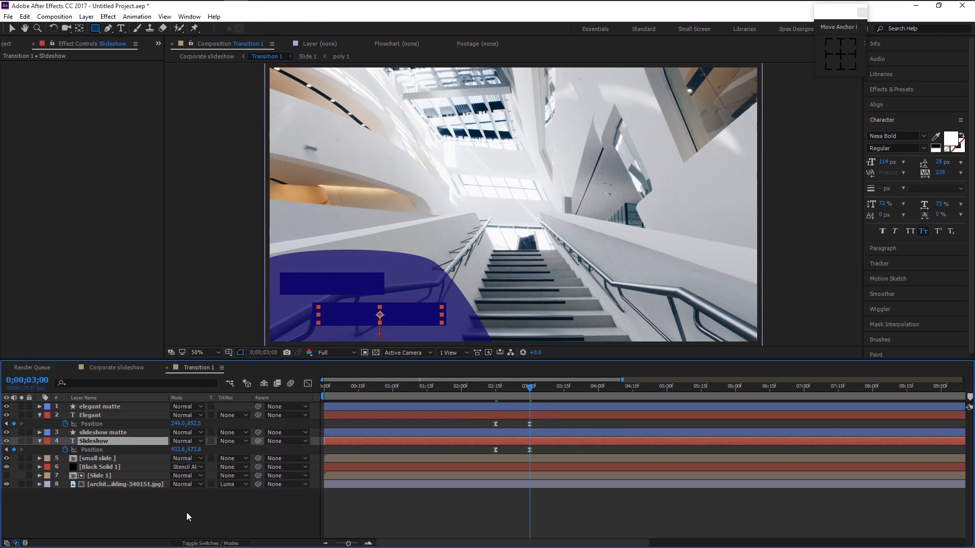
left_click(236, 441)
left_click(269, 467)
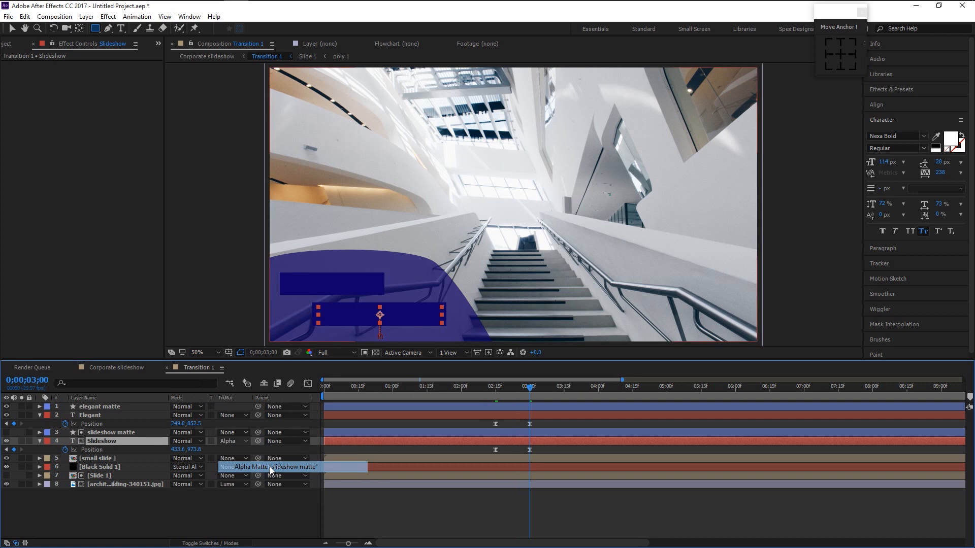
- Set the Elegant text layer's track matte to Alpha Matte "elegant matte"
left_click(112, 416)
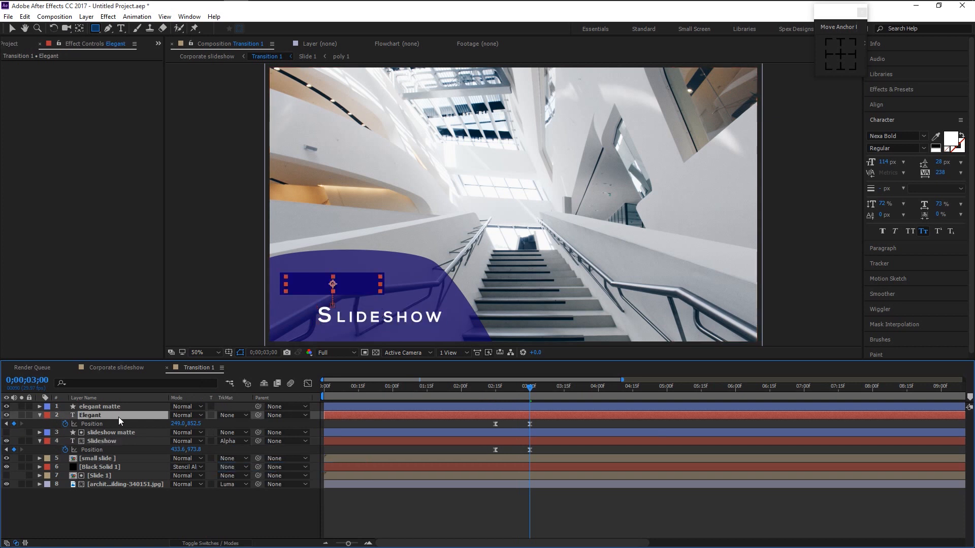
left_click(228, 415)
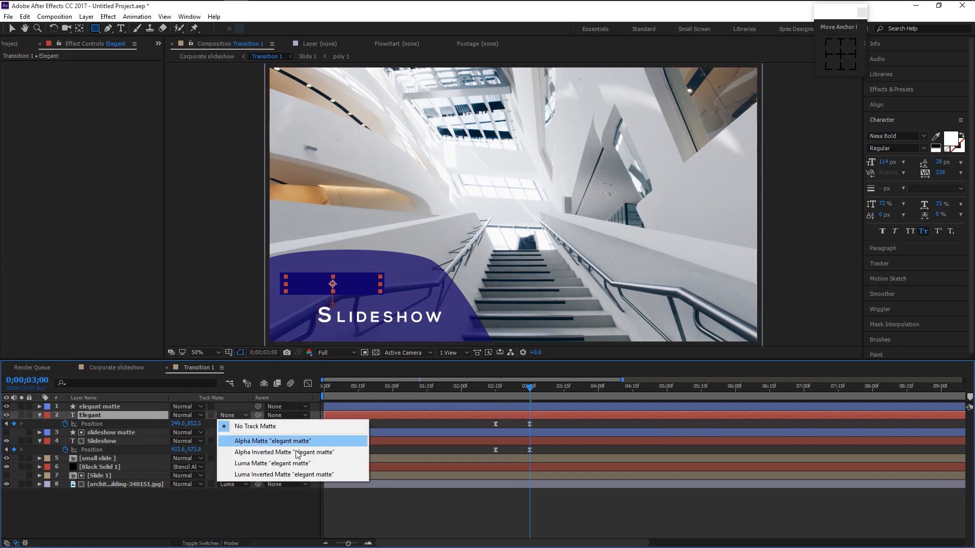
left_click(297, 441)
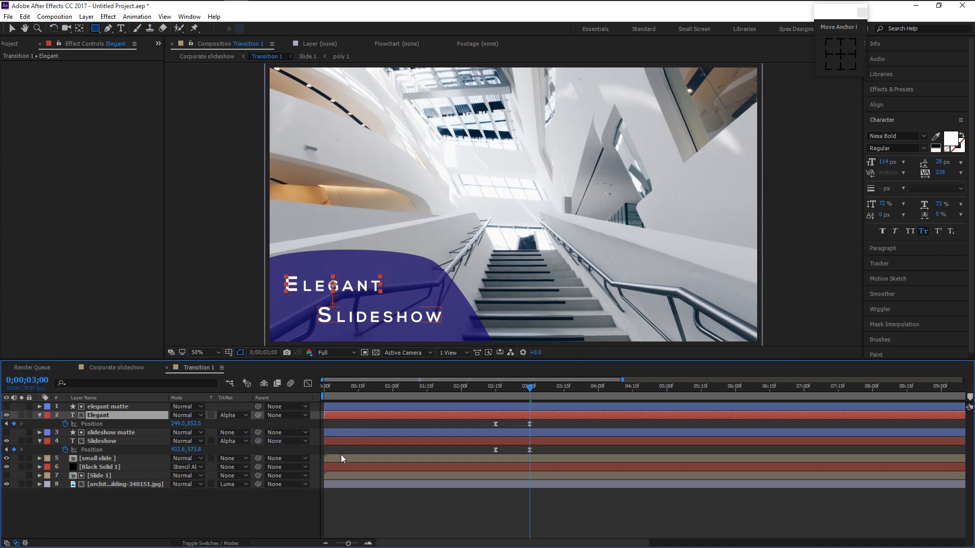
- Draw a straight horizontal line with the Pen tool below the Slideshow text, running from right to left inside the blue panel
key("j")
left_click(108, 30)
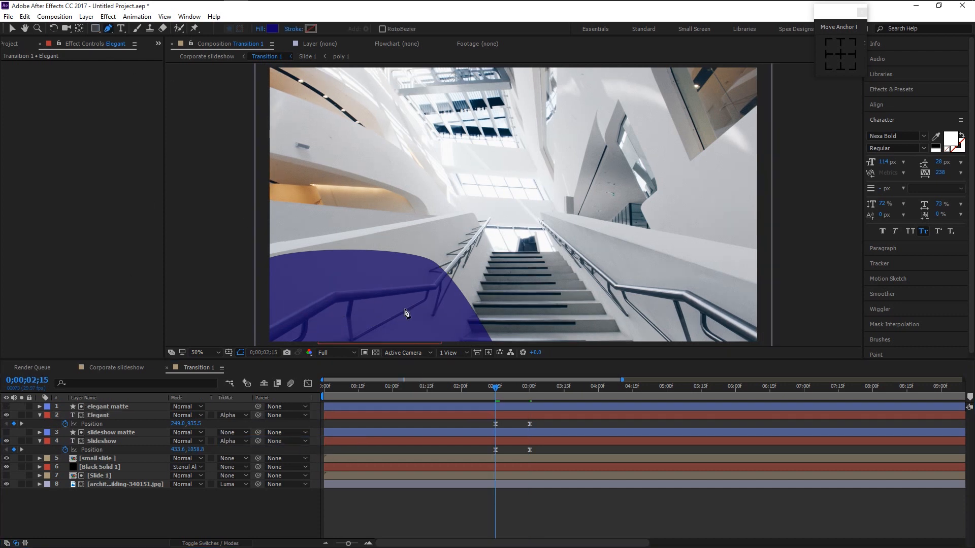
left_click(447, 330)
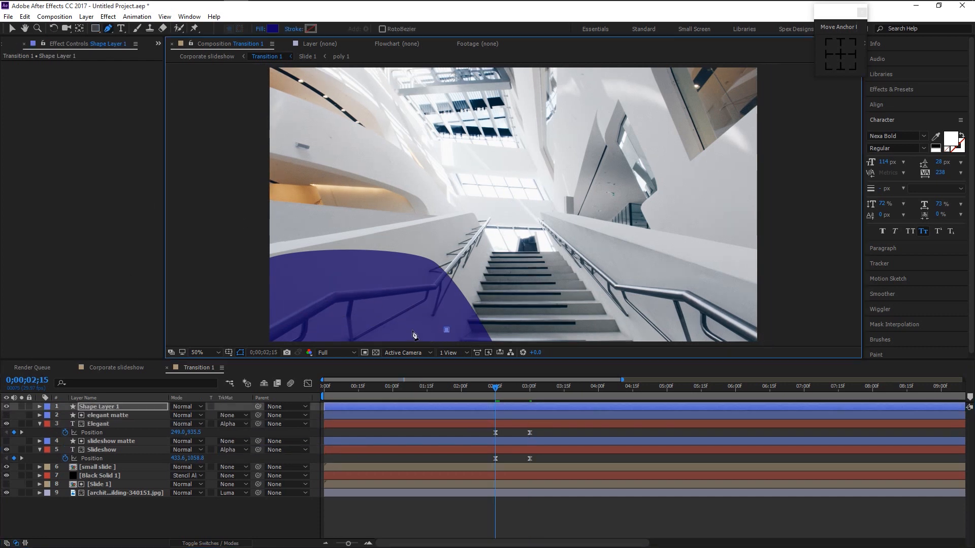
left_click(333, 330)
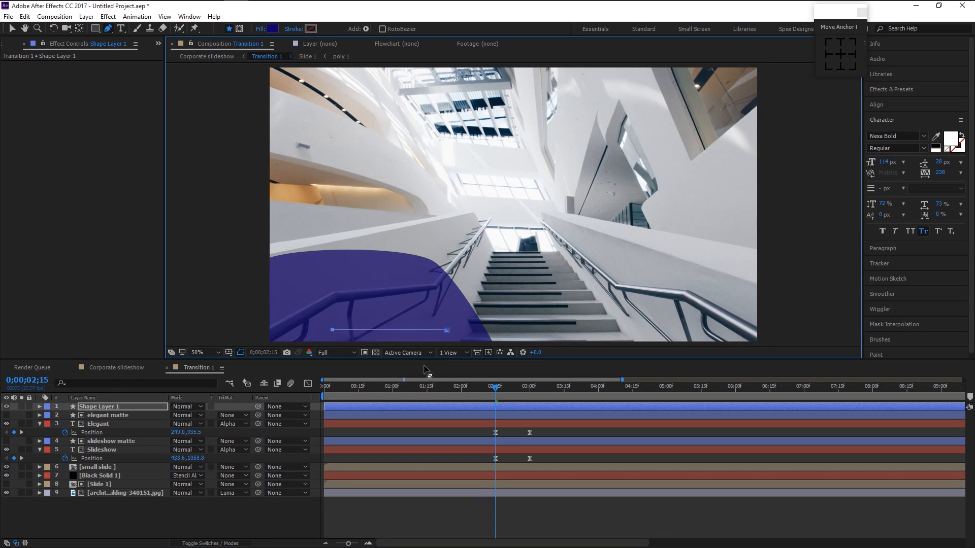
- At 0;00;03;00, turn off the line shape's fill and give it a 7 px orange stroke with colour FF4200
left_click_drag(498, 389, 529, 391)
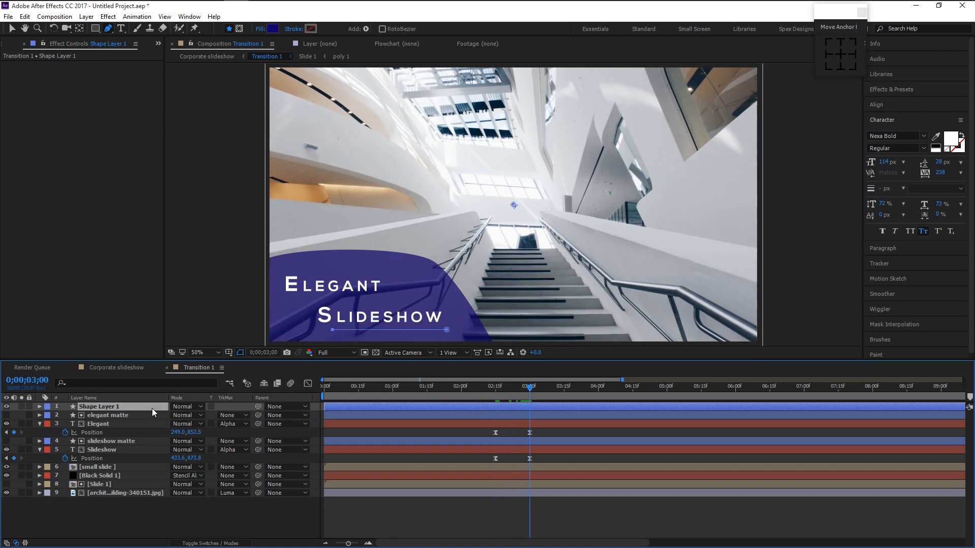
left_click(272, 29, "alt")
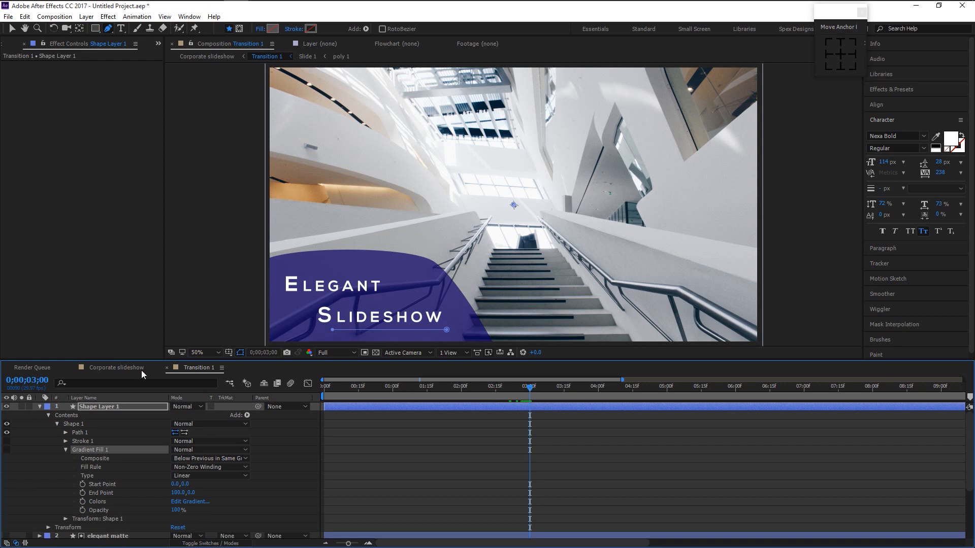
left_click(39, 407)
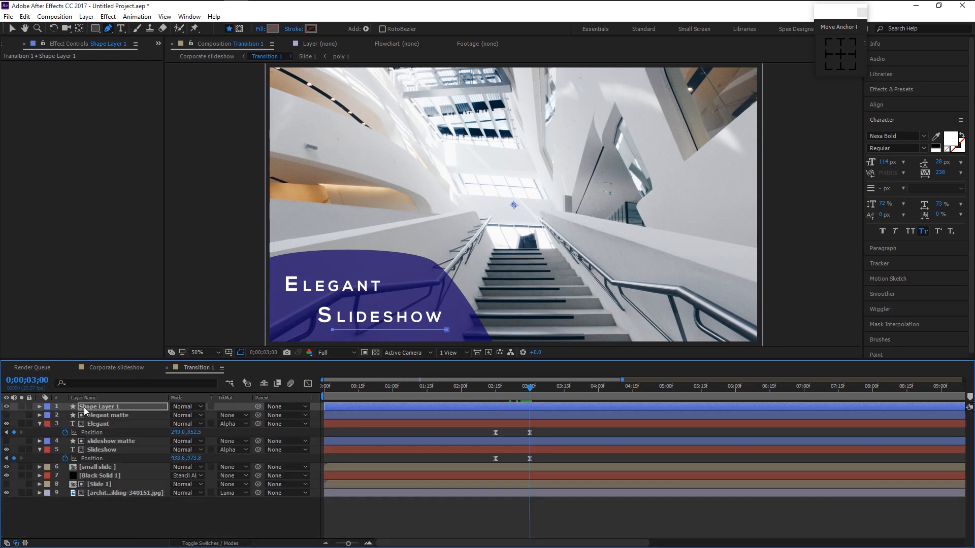
left_click(310, 28)
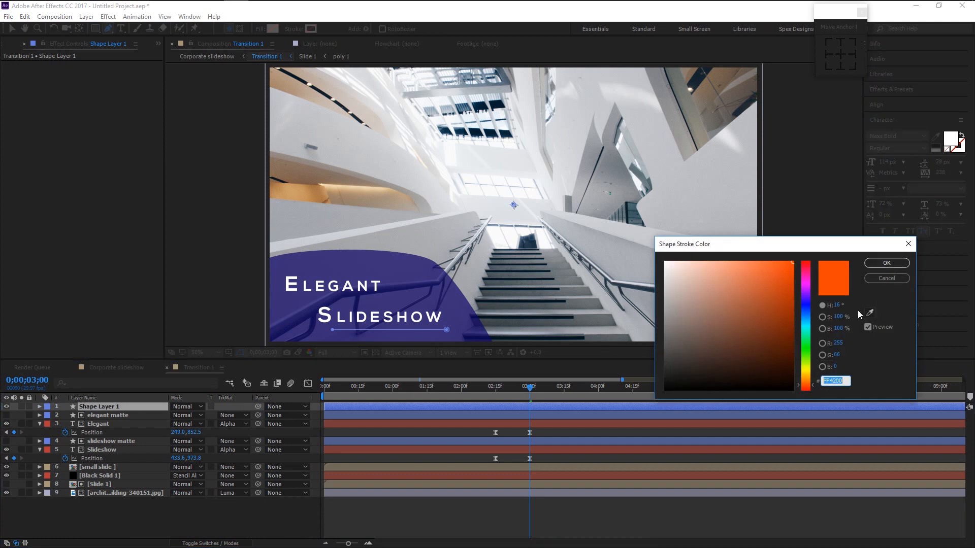
left_click(878, 264)
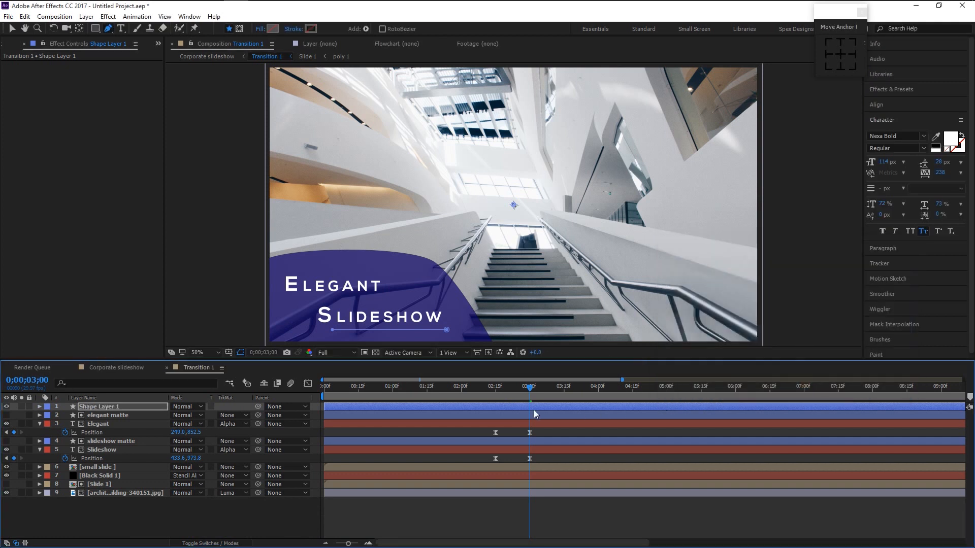
left_click(267, 509)
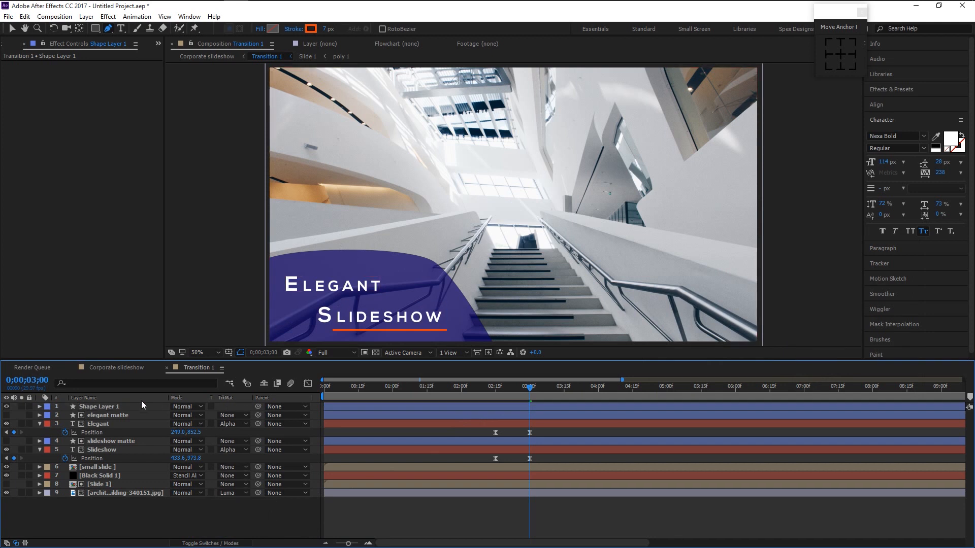
- Extend the line's left end to align with the start of the Slideshow text and lower the line slightly
left_click(130, 407)
left_click_drag(333, 333, 317, 333)
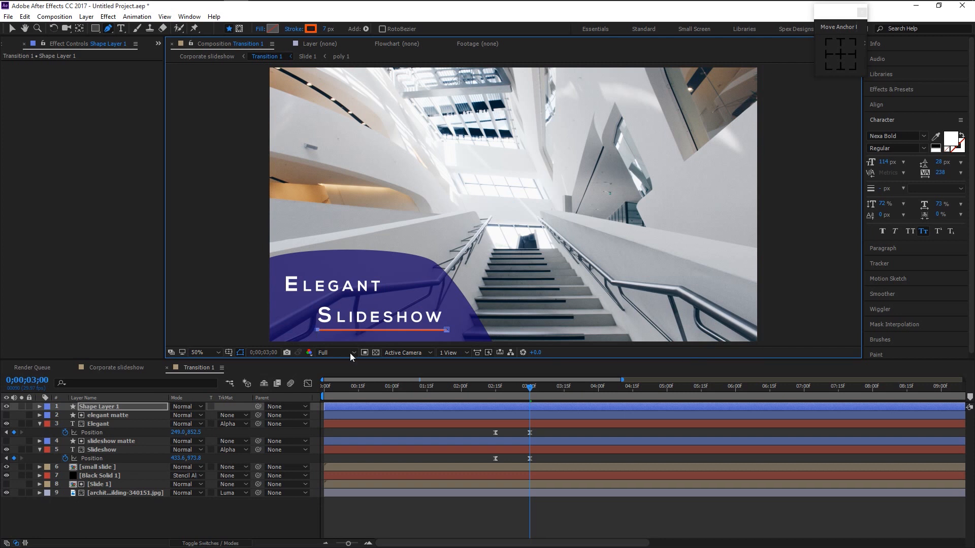
key("v")
left_click_drag(398, 331, 397, 334)
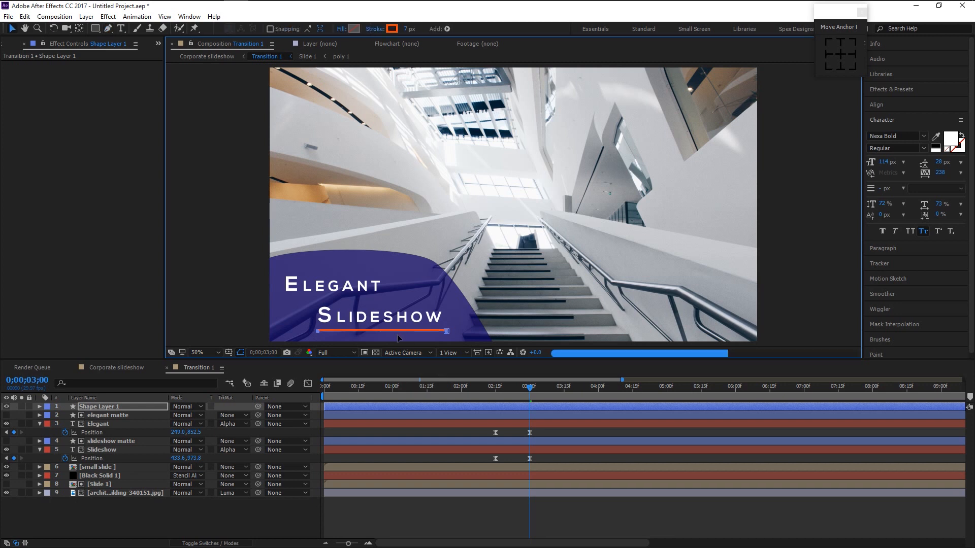
- Move the current time to 0;00;02;15 and rename the underline's shape layer as Line
left_click(495, 391)
left_click_drag(498, 391, 495, 391)
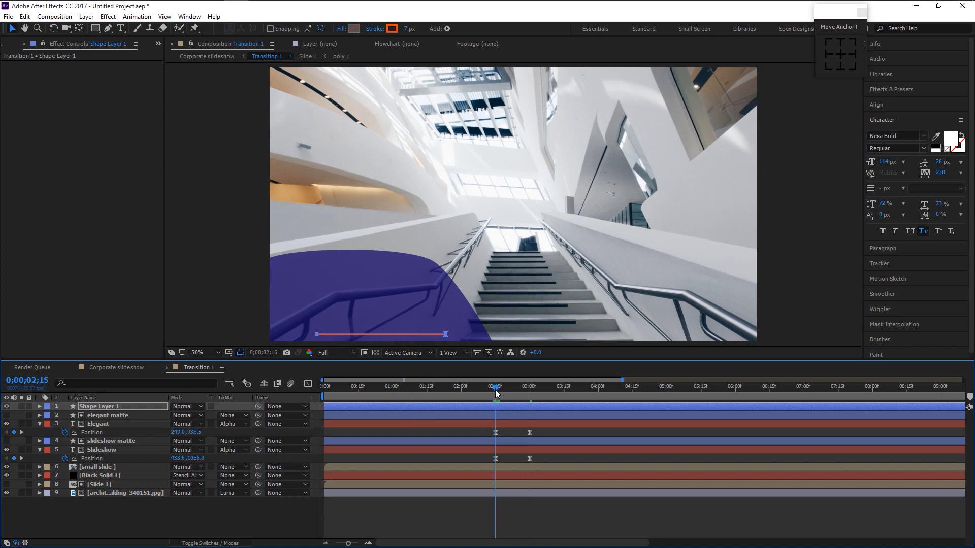
left_click(152, 408)
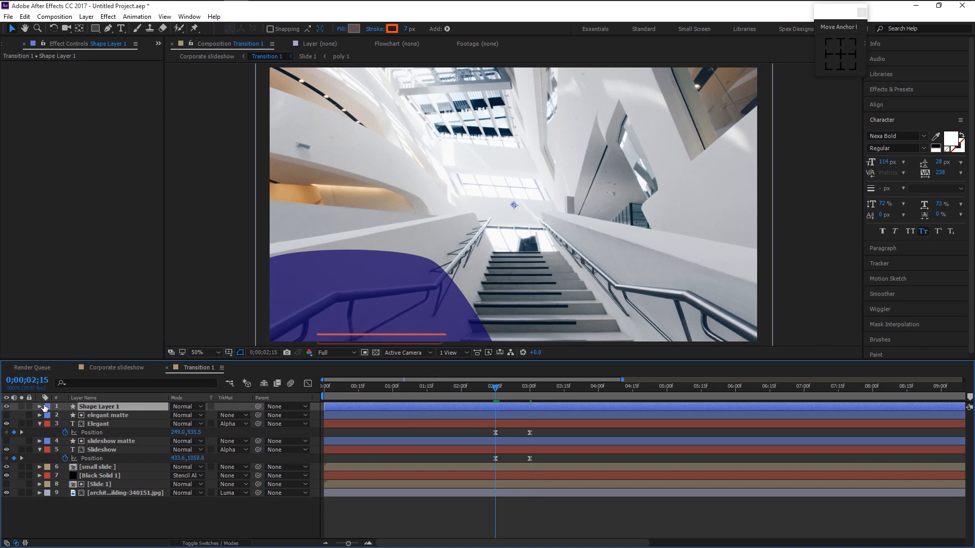
key("Return")
type("Line")
key("Return")
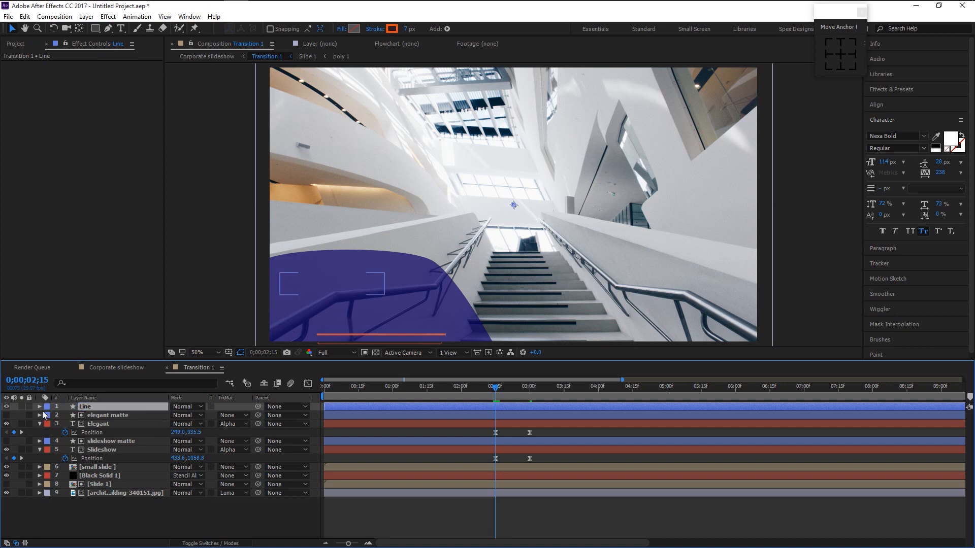
- Add Trim Paths to the Line layer and keyframe its End at 0% at 0;00;02;15
left_click(39, 406)
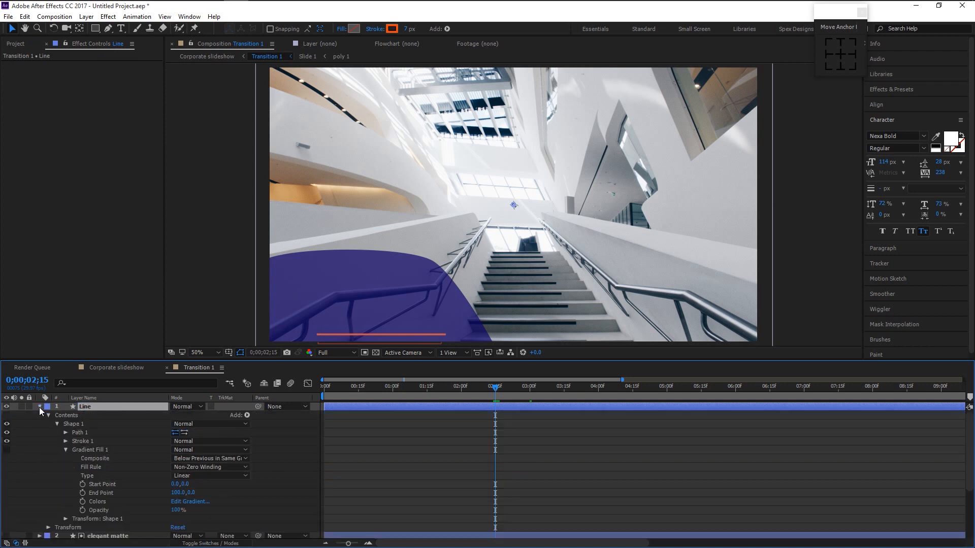
left_click(247, 416)
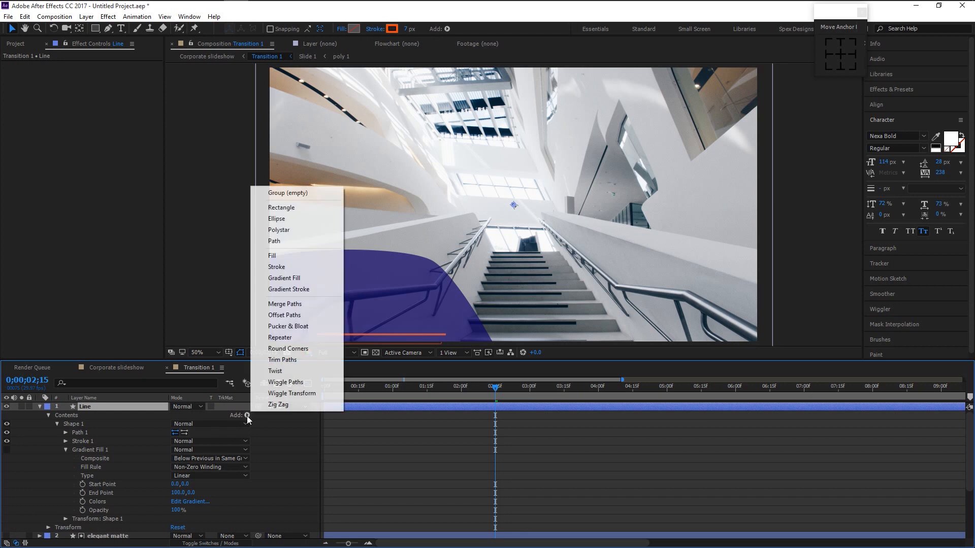
left_click(280, 360)
scroll(133, 486, "down", 2)
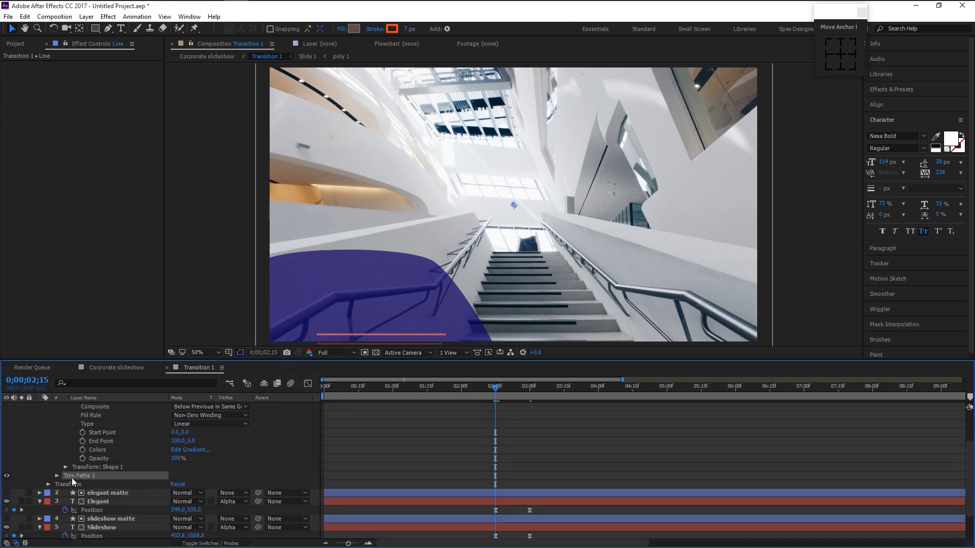
left_click(57, 475)
scroll(90, 480, "down", 1)
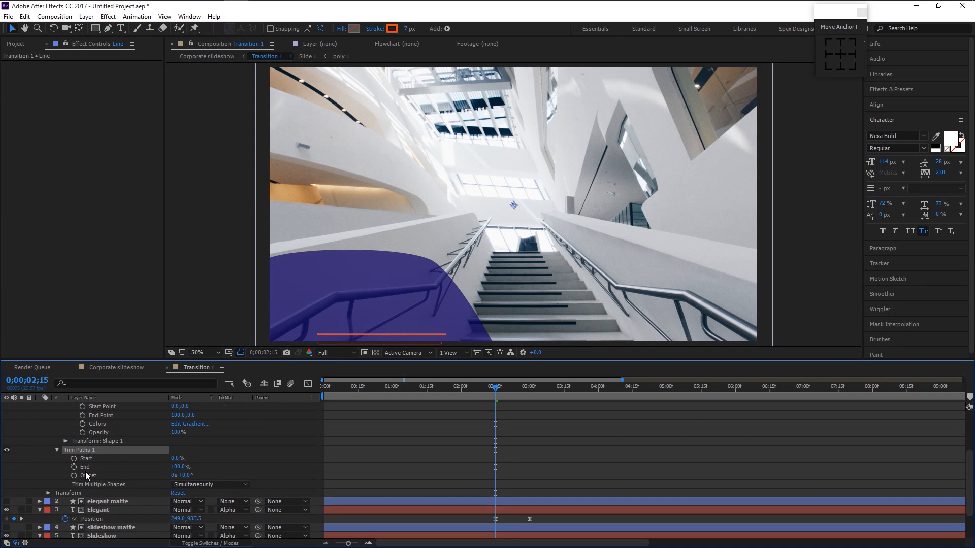
left_click(74, 467)
left_click_drag(178, 468, 75, 467)
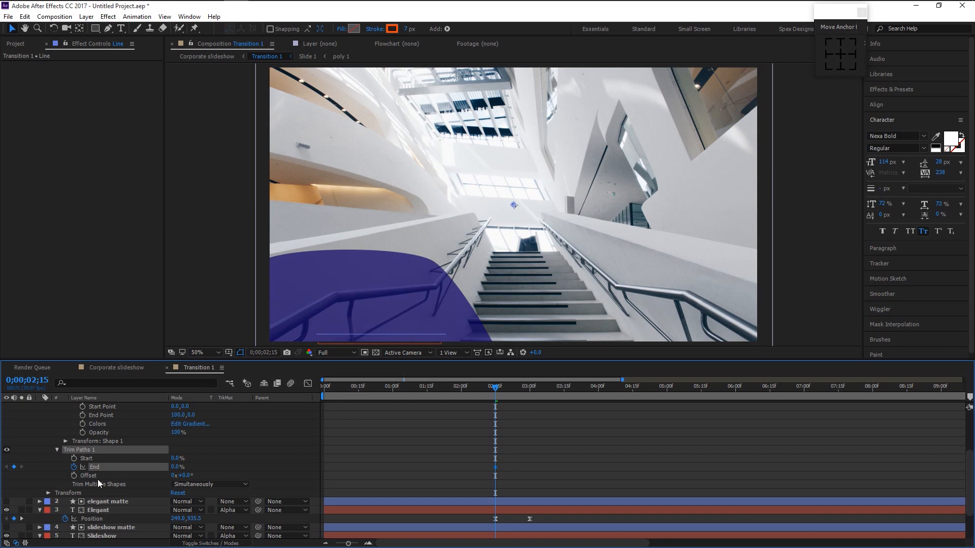
- At 0;00;03;15, set the Trim Paths End to 100% and apply Easy Ease to both End keyframes
left_click_drag(499, 385, 531, 391)
left_click(563, 395)
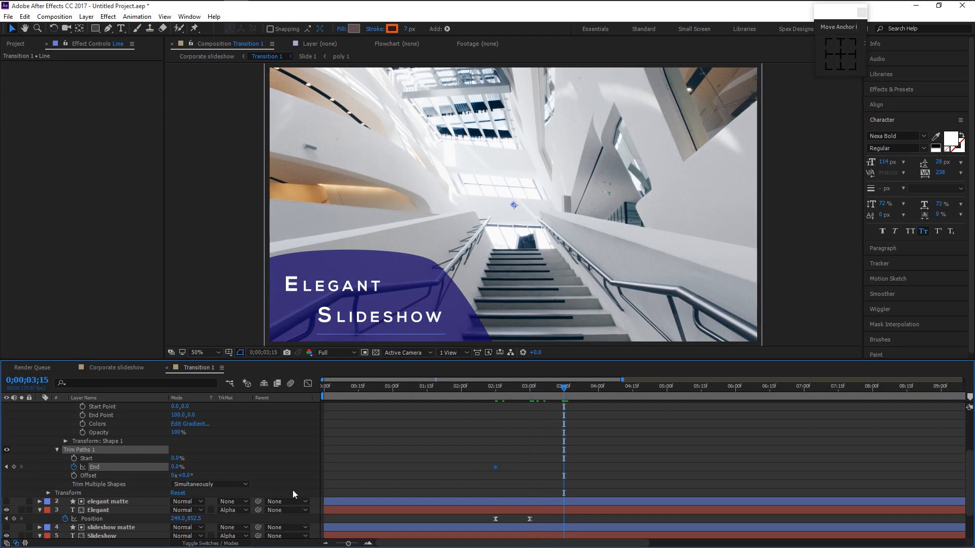
left_click_drag(176, 466, 323, 475)
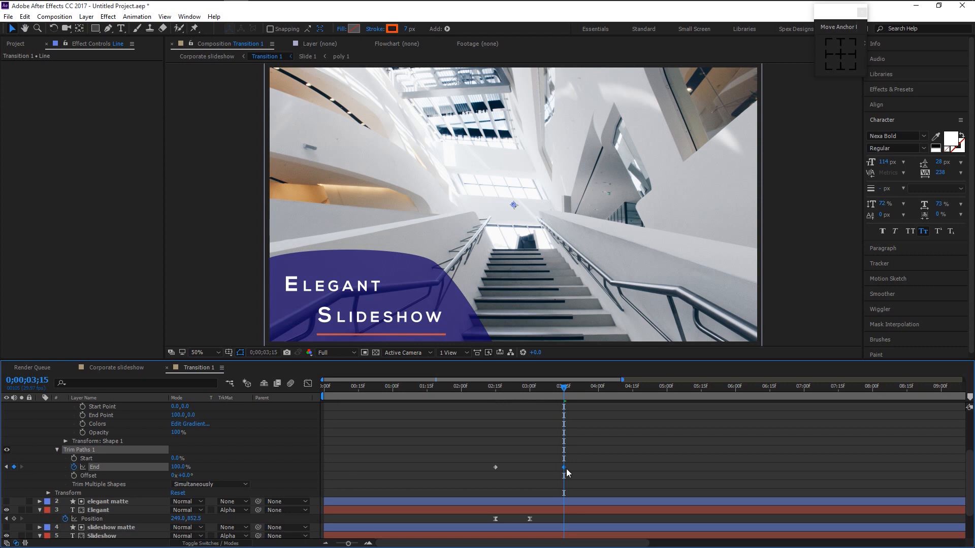
left_click_drag(581, 472, 485, 455)
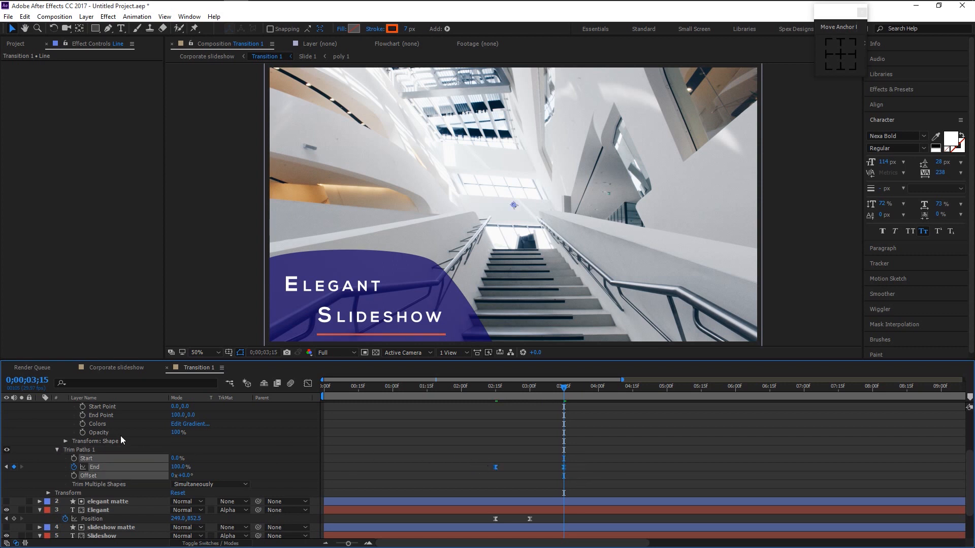
- Show only the Line layer's keyframed property and preview the line and title animation from 0;00;01;14
scroll(105, 429, "up", 5)
left_click(103, 408)
key("u")
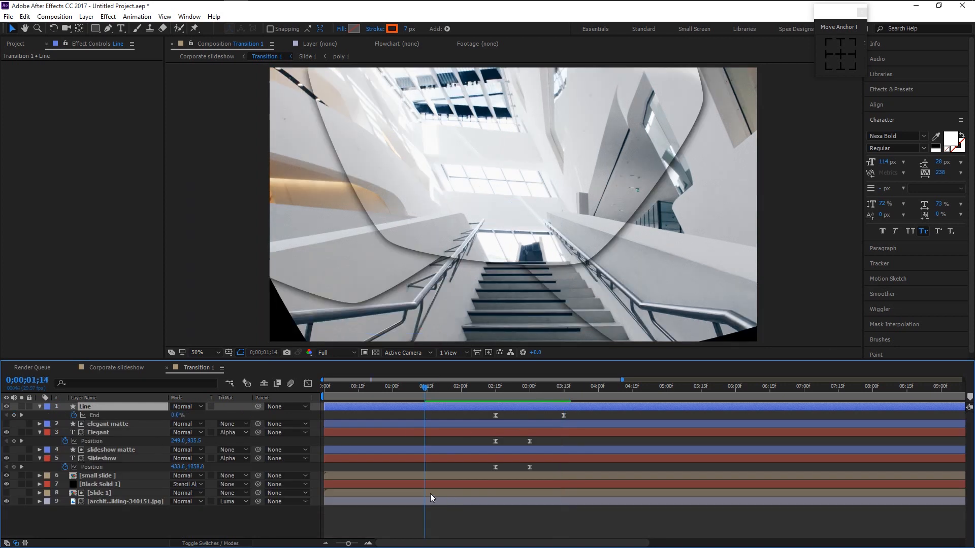
key("space")
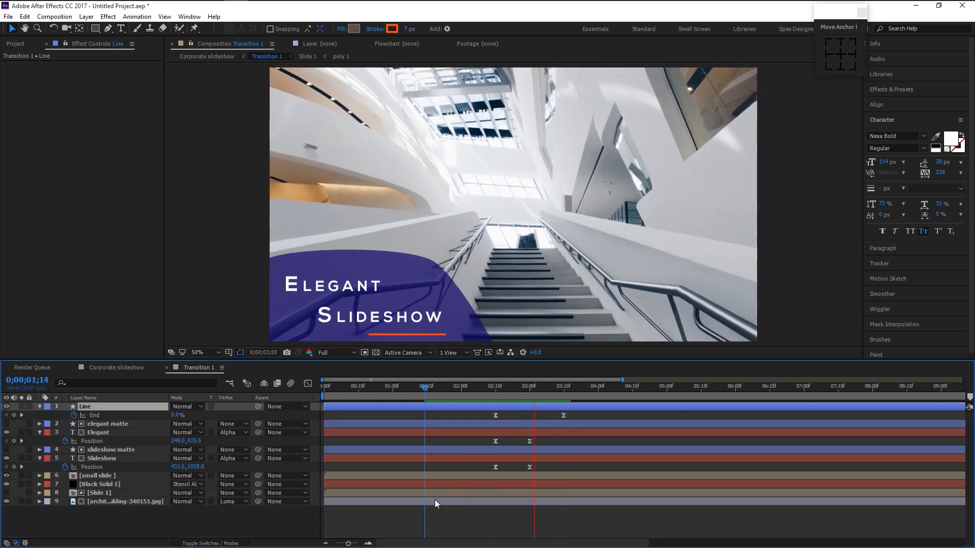
key("space")
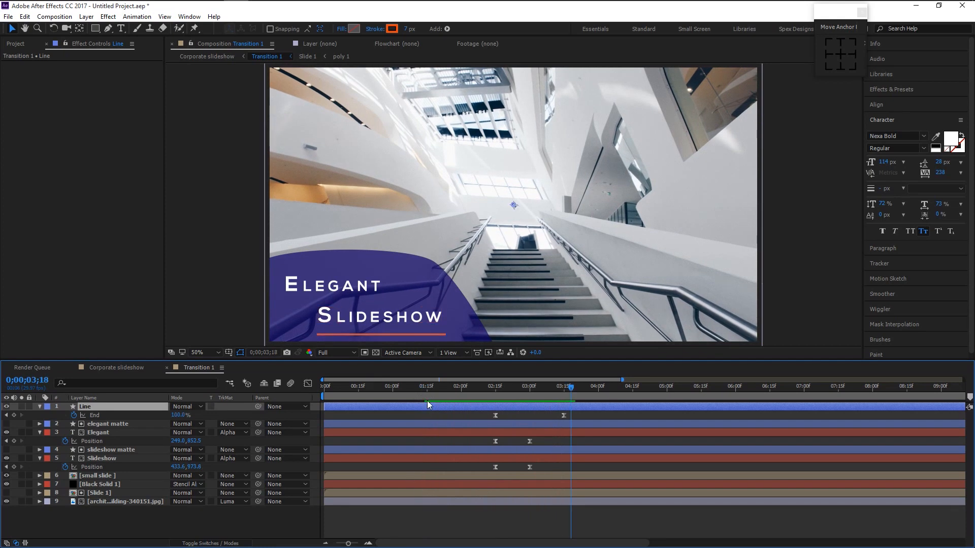
- Move the Line layer's last End keyframe to 0;00;03;00 and preview the faster line reveal
left_click_drag(563, 417, 529, 420)
left_click_drag(478, 392, 429, 398)
key("space")
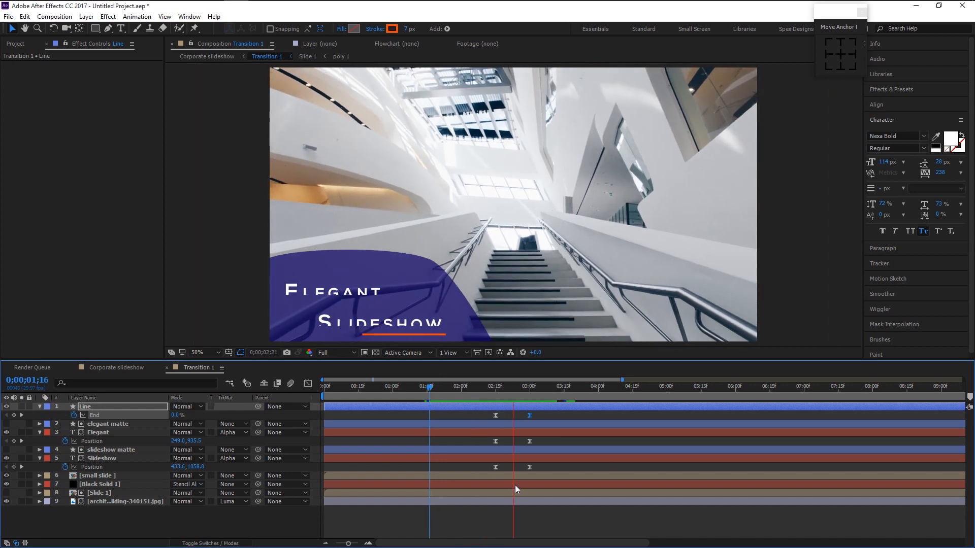
key("space")
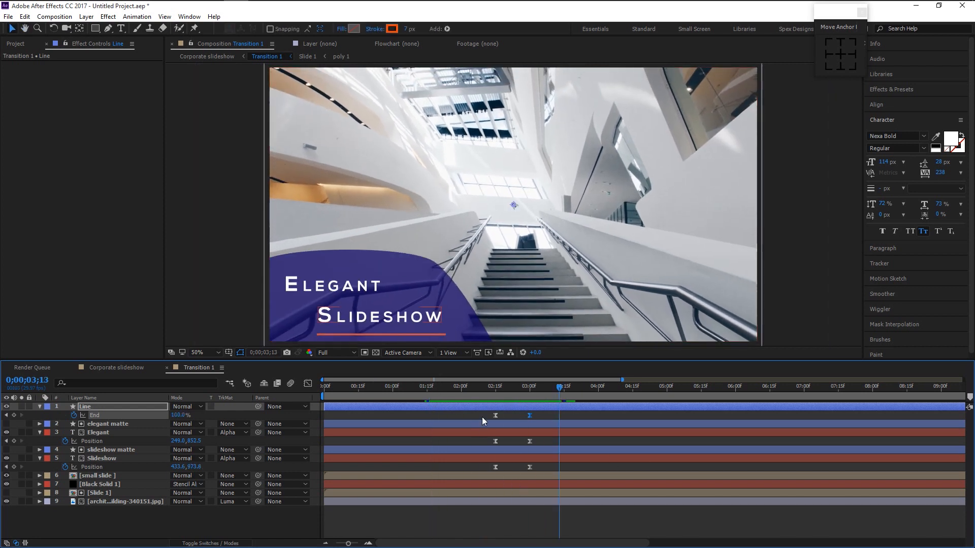
left_click(452, 390)
key("space")
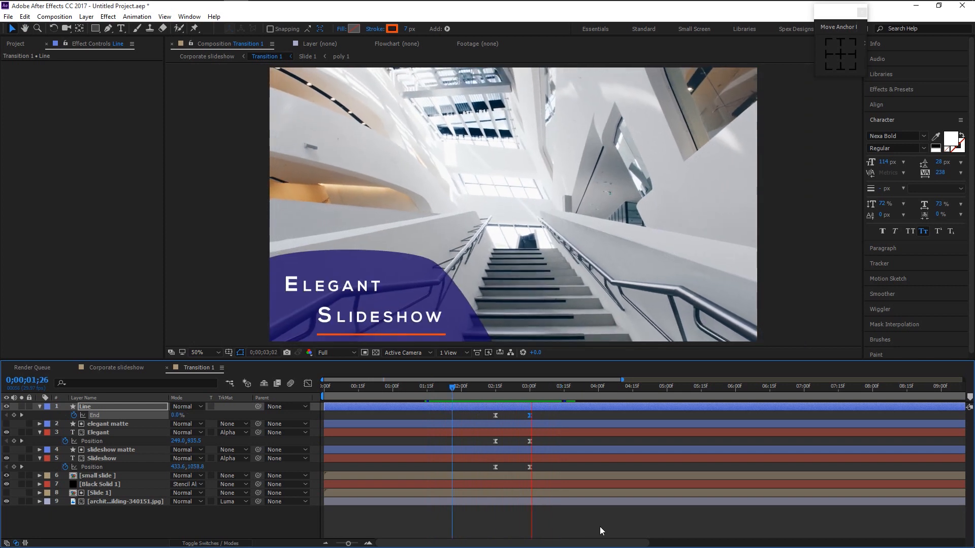
key("space")
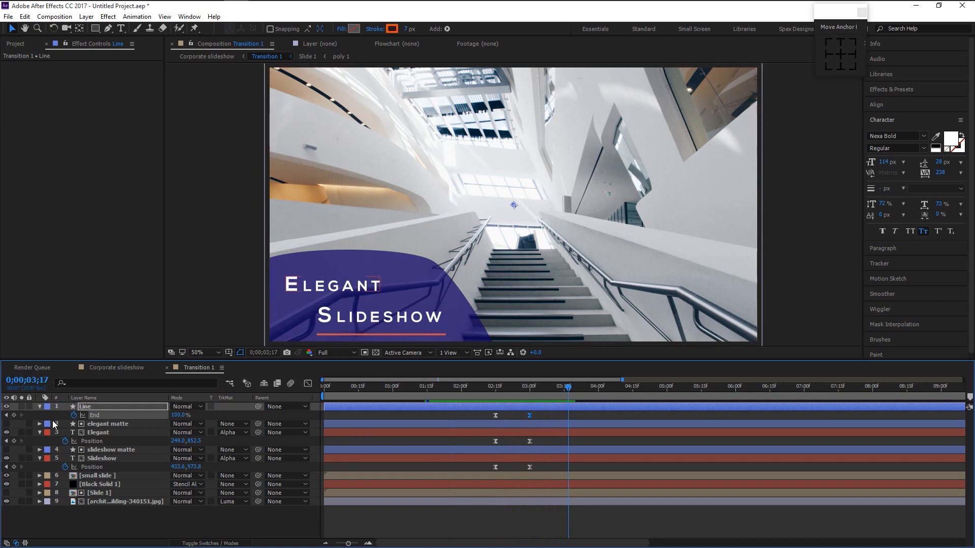
- Collapse the expanded Line, Elegant and Slideshow layers and preview the Corporate slideshow composition from the start
left_click(40, 407)
left_click(40, 424)
left_click(40, 441)
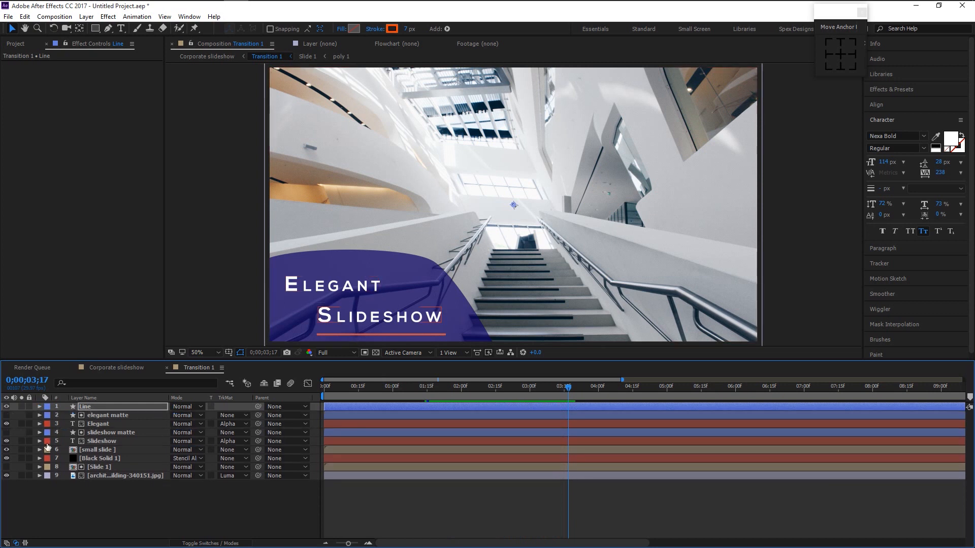
left_click(123, 368)
left_click(327, 397)
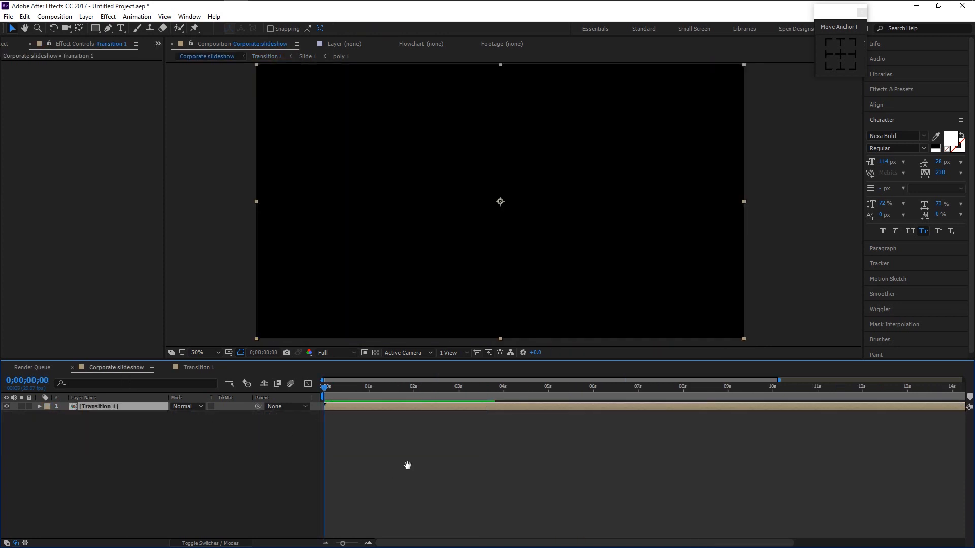
key("space")
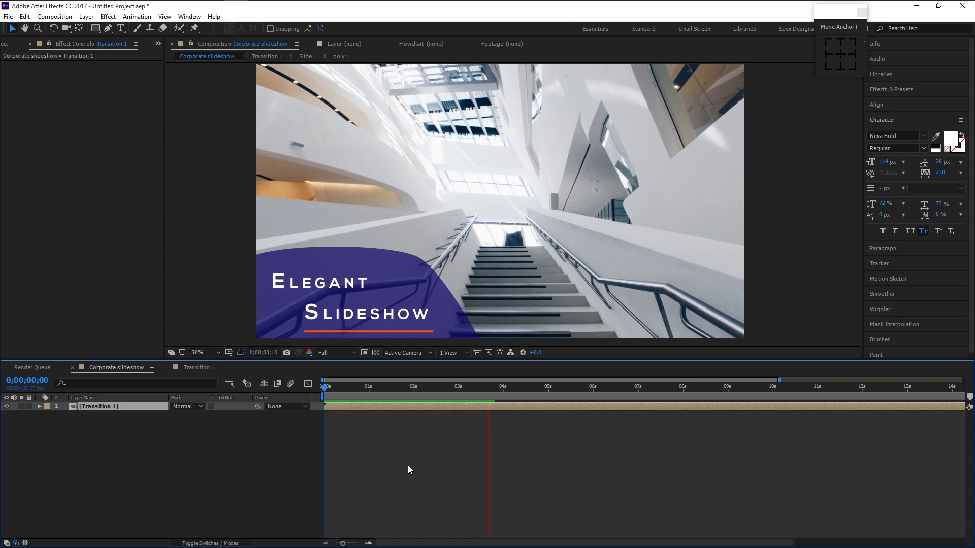
- Replay the Corporate slideshow composition from the start to review the opening transition and title animation
key("space")
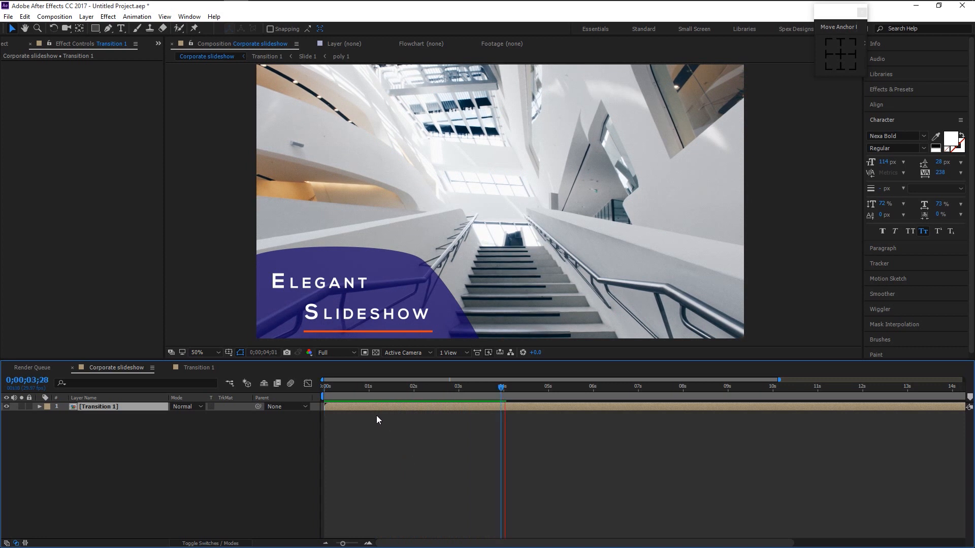
key("space")
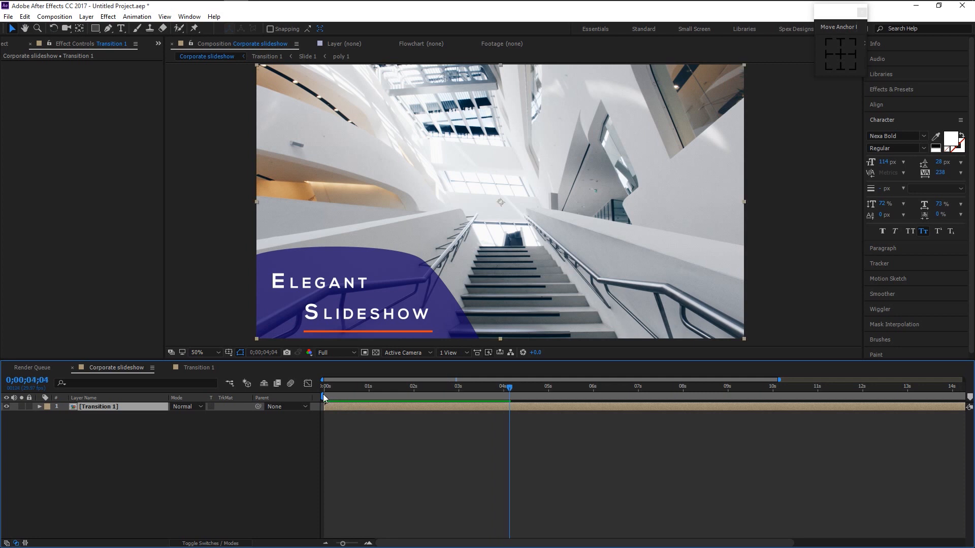
left_click(324, 397)
key("space")
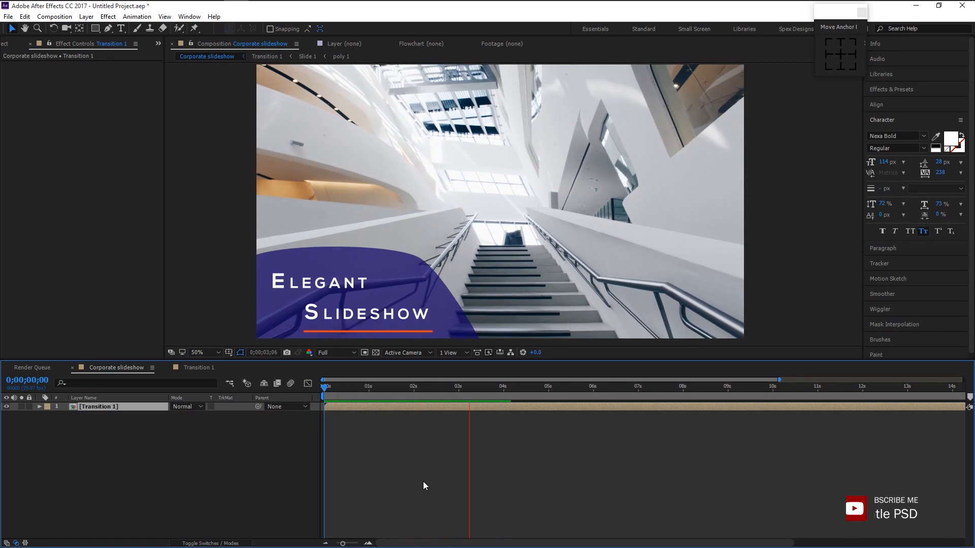
key("space")
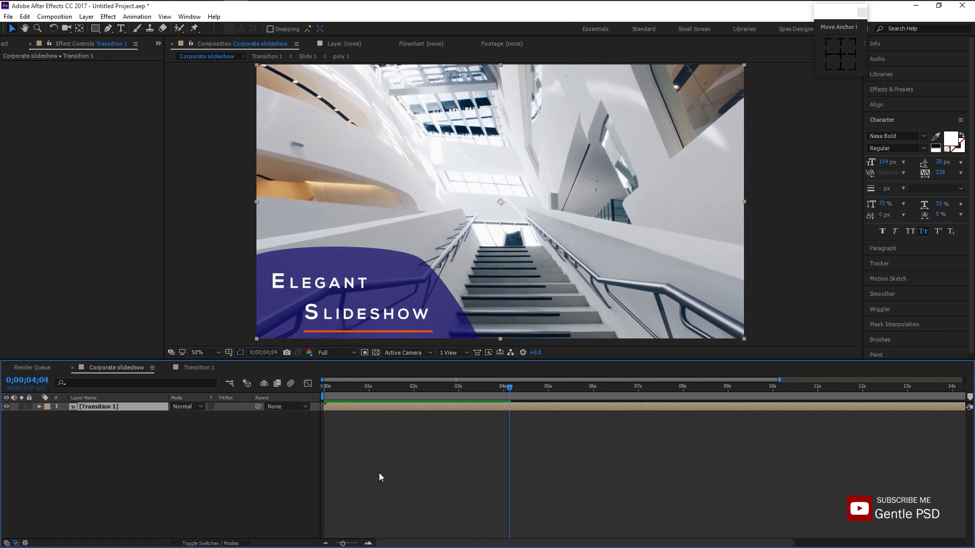
- Hide the Transition 1 layer and draw a five-sided polygon in the upper part of the Corporate slideshow composition
left_click(130, 446)
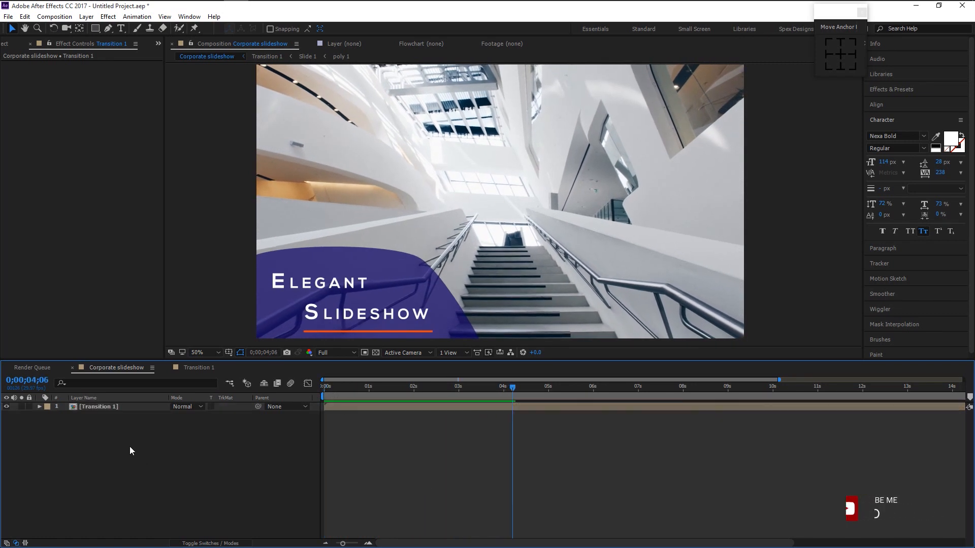
left_click(6, 406)
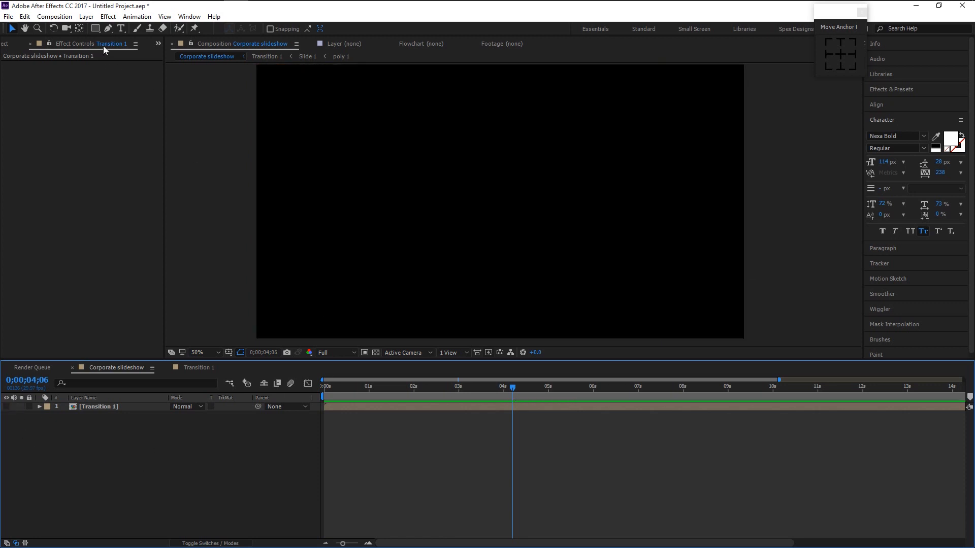
left_click_drag(95, 29, 127, 58)
left_click_drag(431, 167, 479, 239)
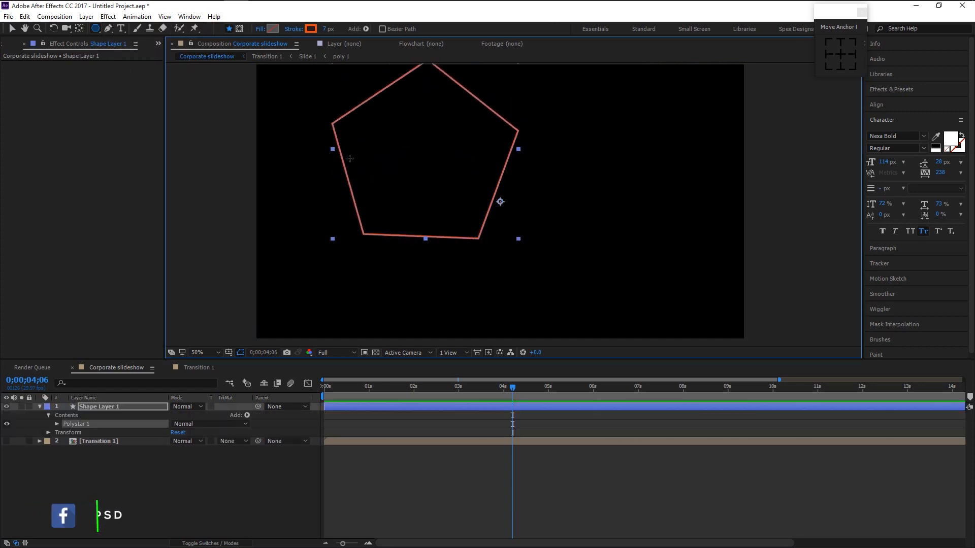
- Remove the polygon's stroke and set its fill color to white
left_click(312, 29, "alt")
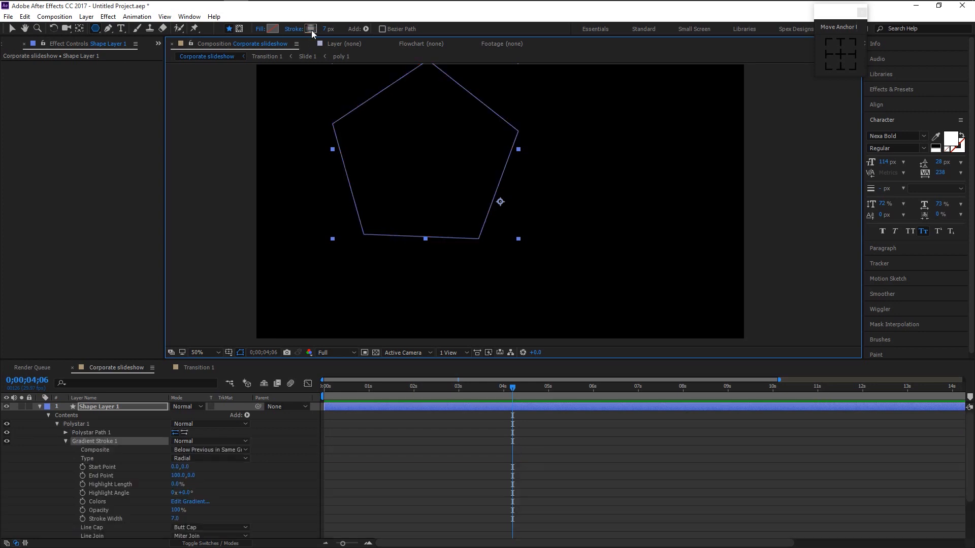
left_click(277, 30)
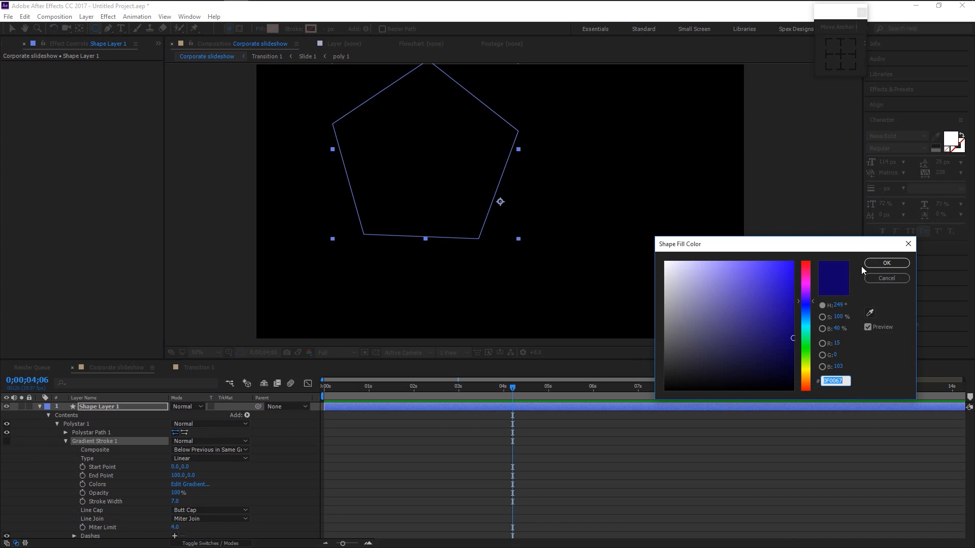
left_click(665, 263)
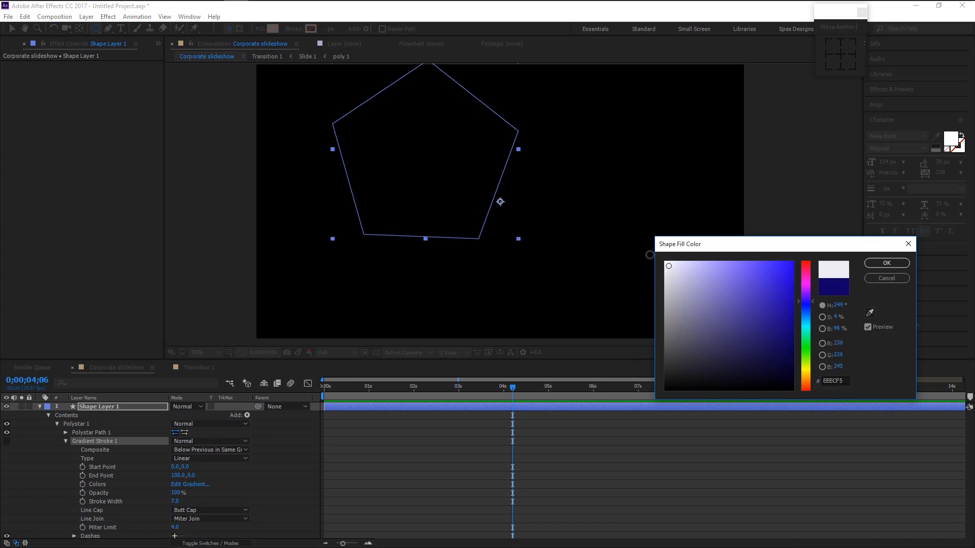
left_click(869, 263)
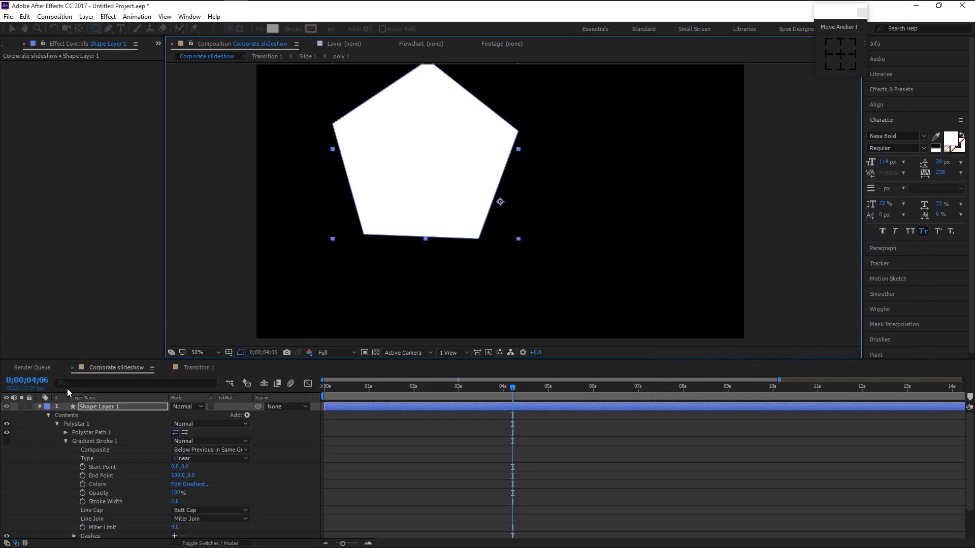
- Center the polygon's anchor point and turn it into a rounded hexagon with 6 points and 55% Outer Roundness
key("ctrl+alt+Home")
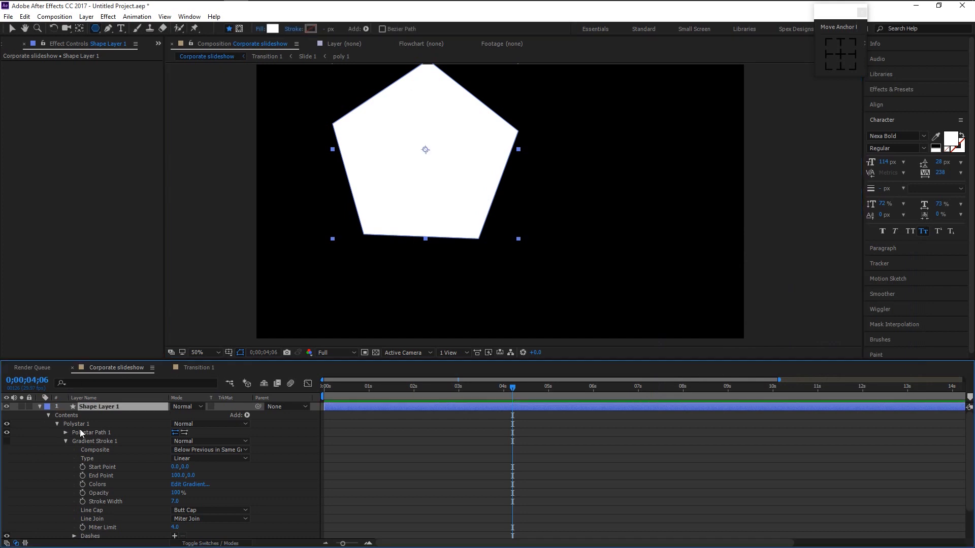
left_click(66, 432)
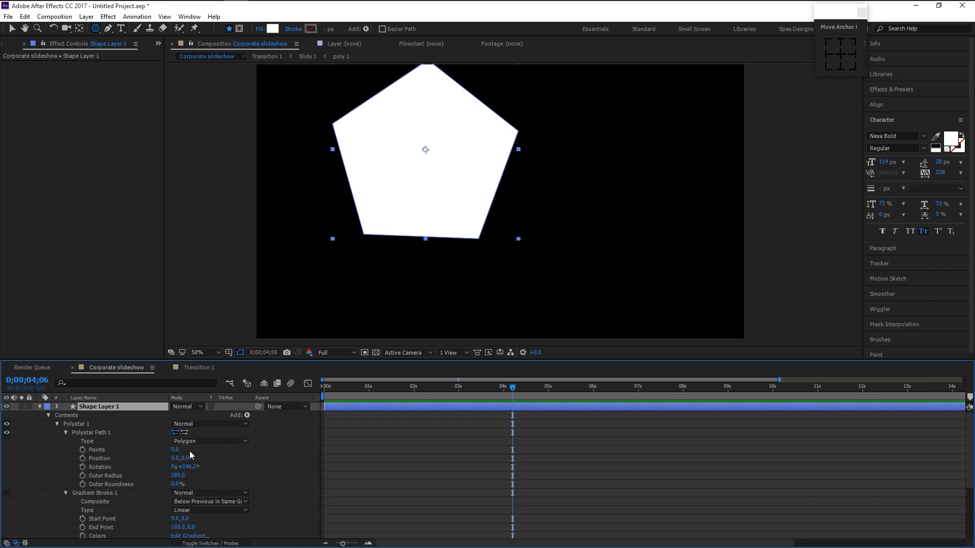
left_click(175, 450)
type("6")
key("Return")
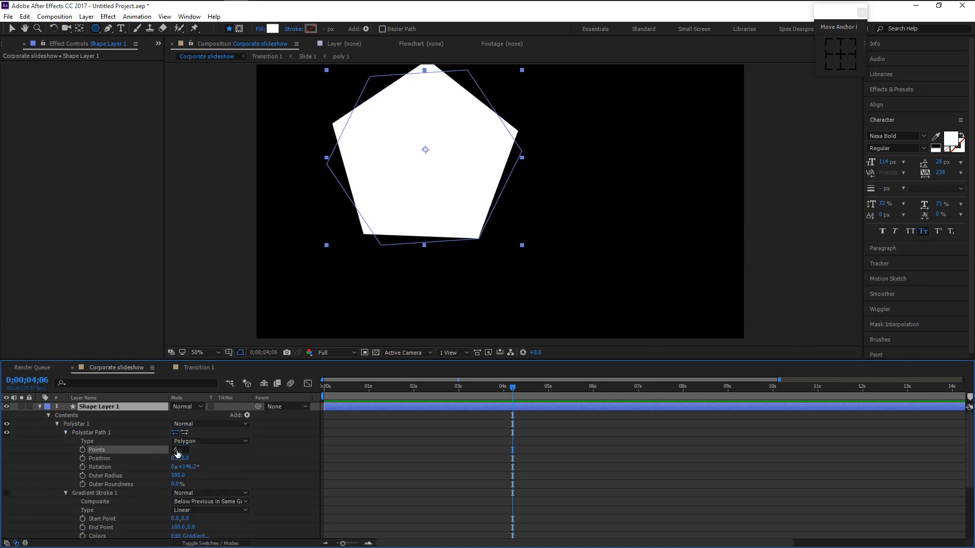
left_click(176, 484)
type("55")
key("Return")
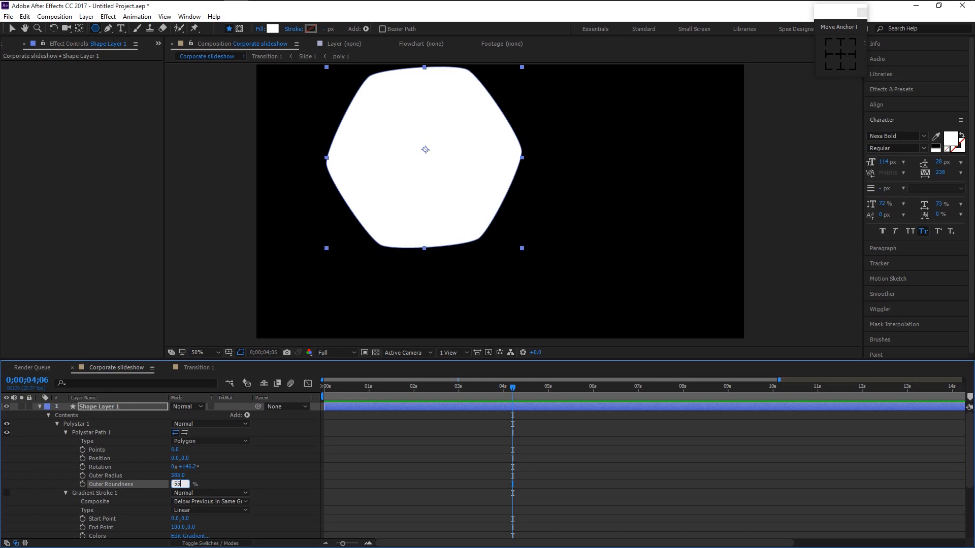
left_click(39, 406)
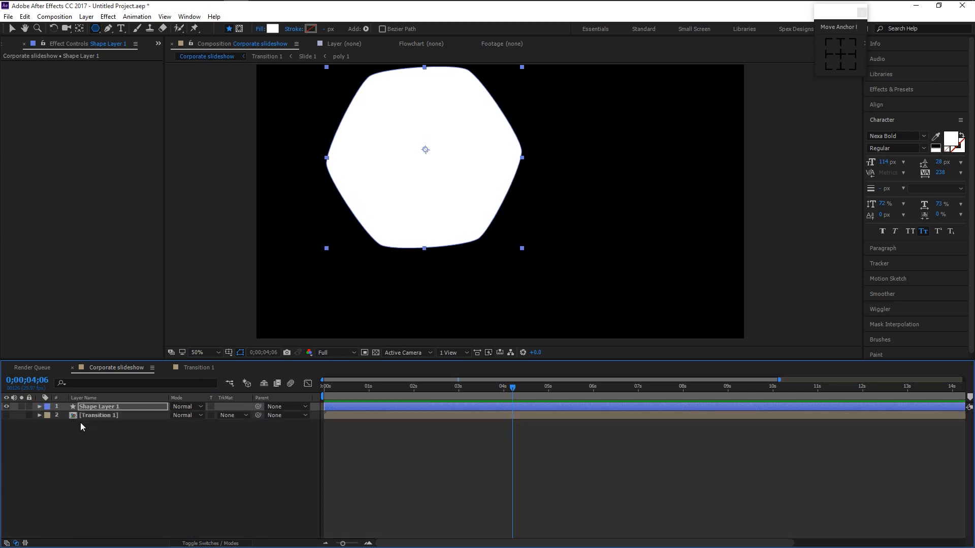
- At 0;00;00;00, scale the hexagon to 80% and place it just outside the frame's right edge at Position 2268.6, 537.7
left_click(105, 410)
key("p")
left_click_drag(349, 391, 313, 414)
key("comma")
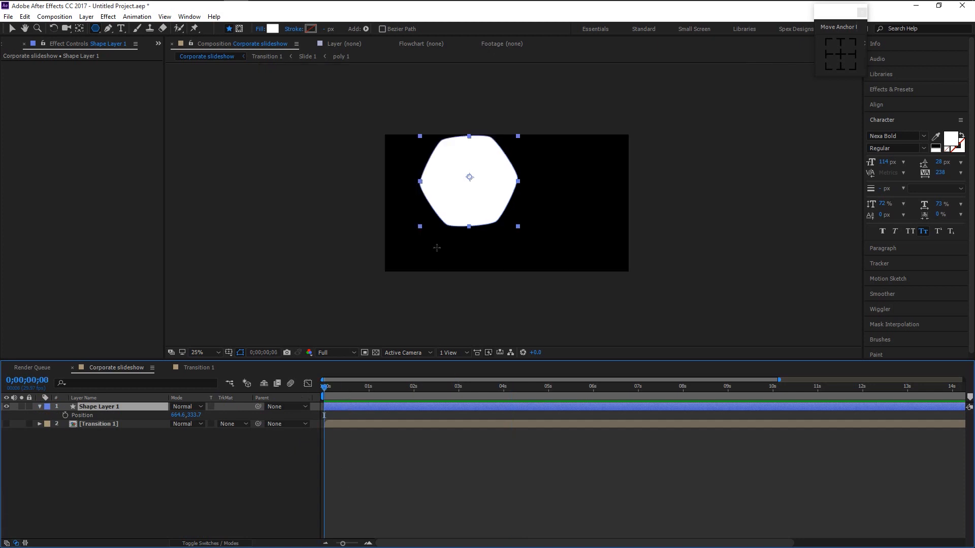
key("v")
left_click_drag(475, 219, 686, 230)
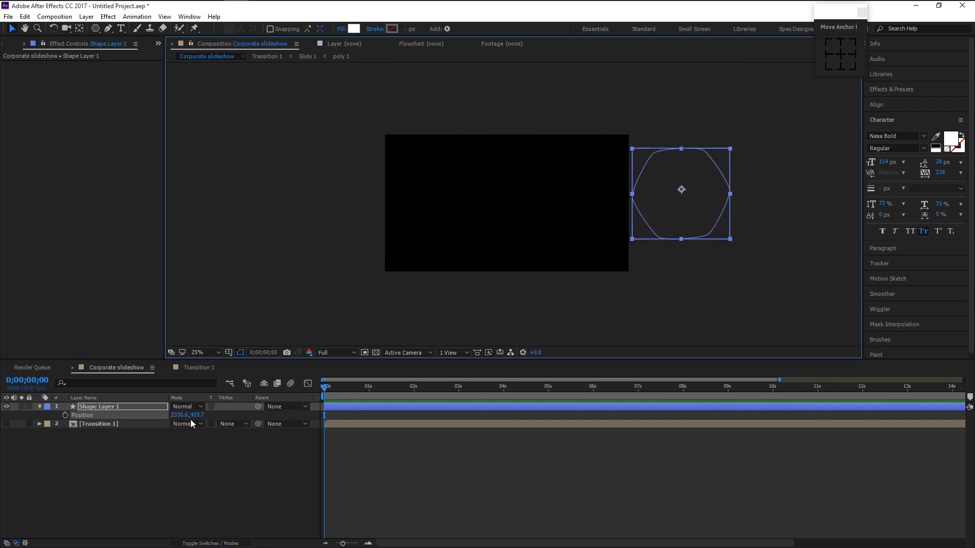
key("s")
left_click_drag(202, 415, 192, 414)
left_click_drag(678, 224, 663, 232)
key("period")
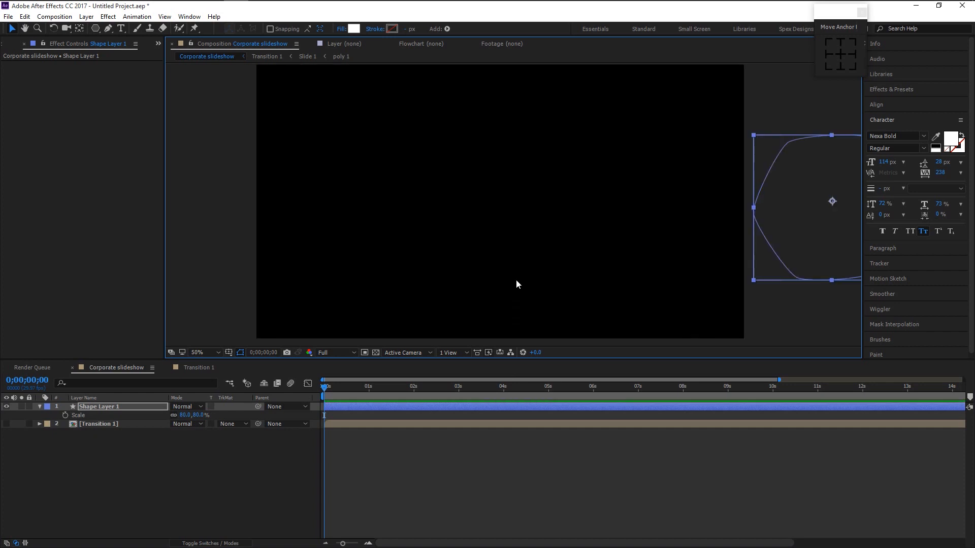
- Reveal Position, Scale and Rotation of Shape Layer 1 and set a keyframe for each at 0;00;00;00
left_click(93, 407)
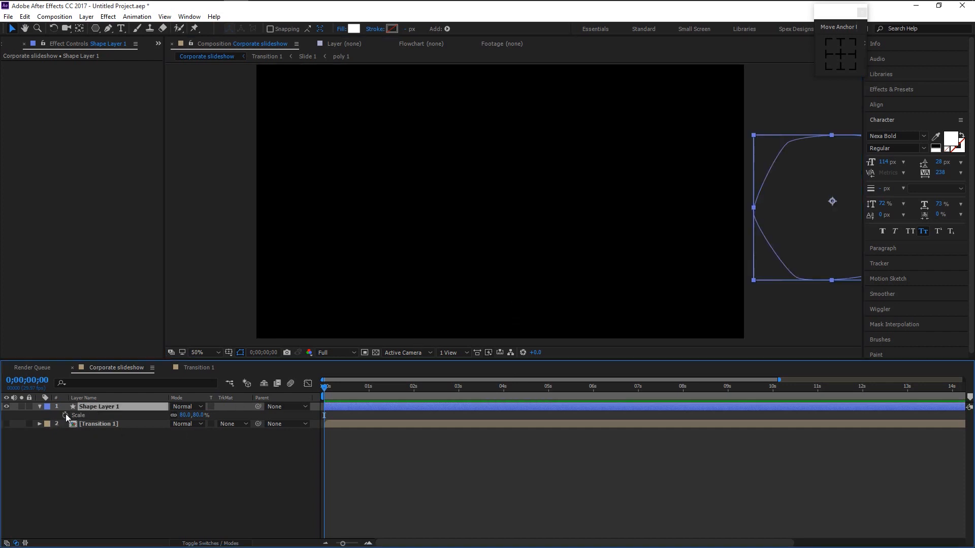
key("shift+p")
key("shift+r")
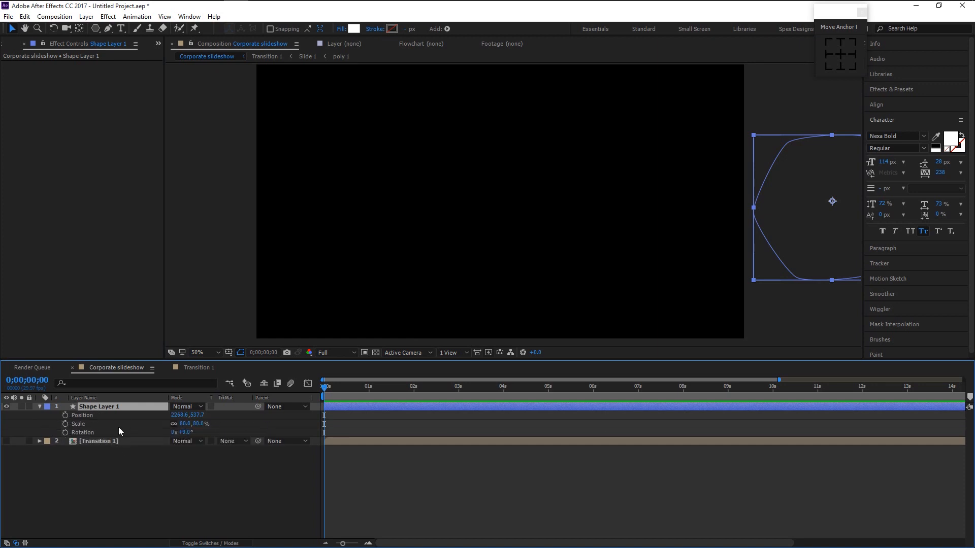
left_click(66, 415)
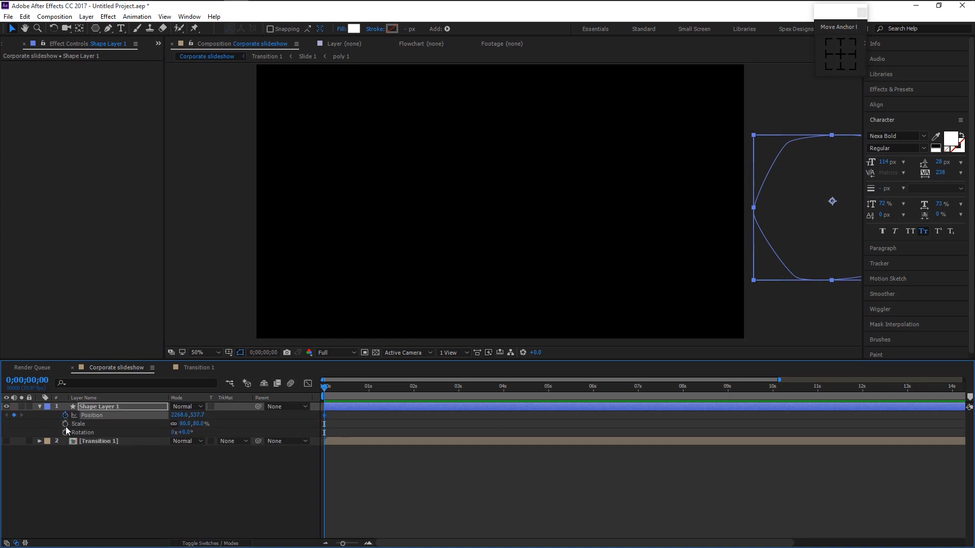
left_click(66, 424)
left_click(65, 433)
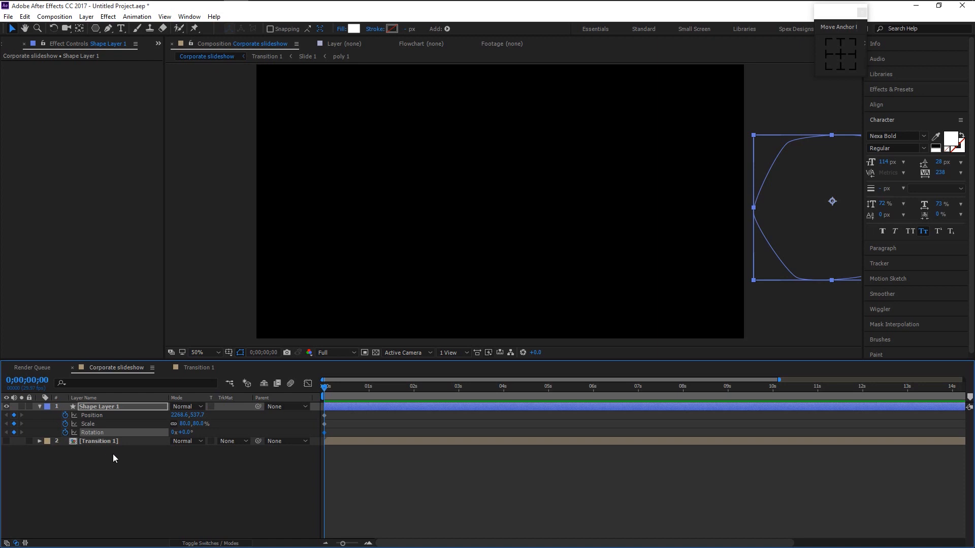
- At 0;00;01;20, set the hexagon's Position to 945.6, 537.7, Scale to 341% and Rotation to 180°
left_click(413, 387)
key("equal")
key("equal")
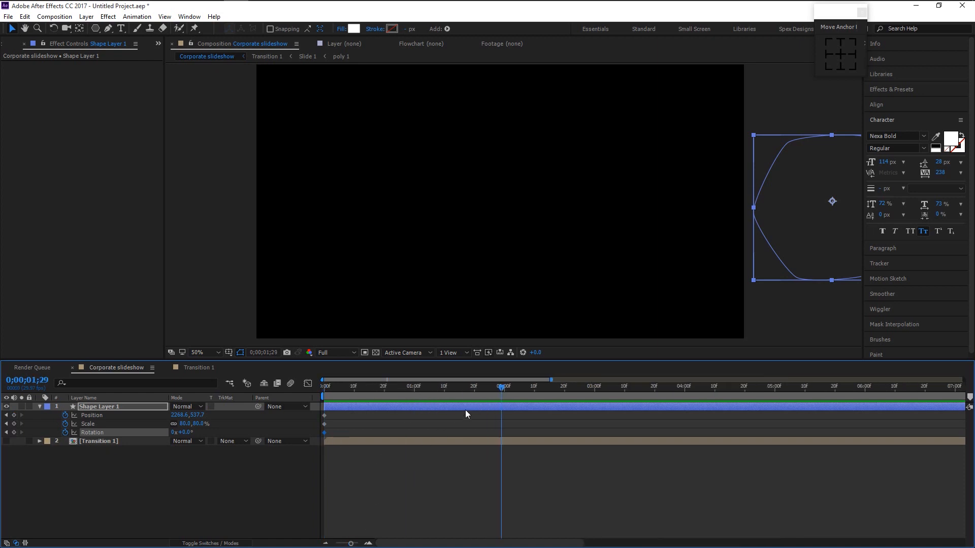
left_click(473, 387)
left_click_drag(349, 543, 347, 544)
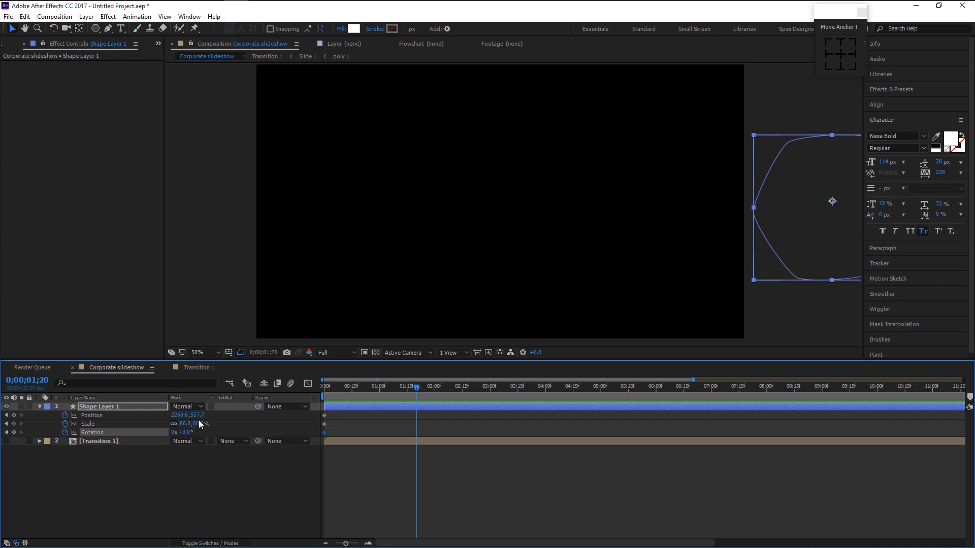
left_click_drag(178, 416, 2, 453)
left_click_drag(199, 425, 363, 458)
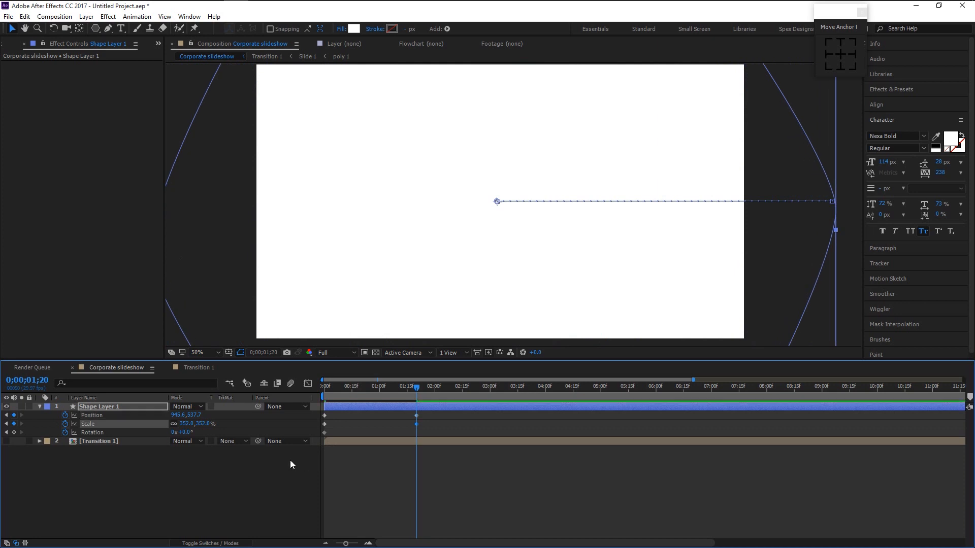
left_click_drag(207, 426, 202, 427)
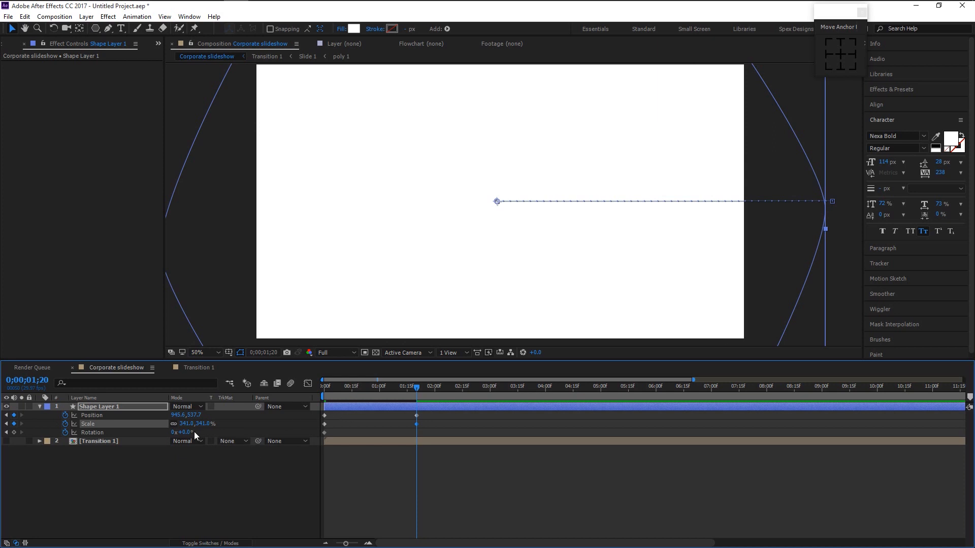
type("180")
key("Return")
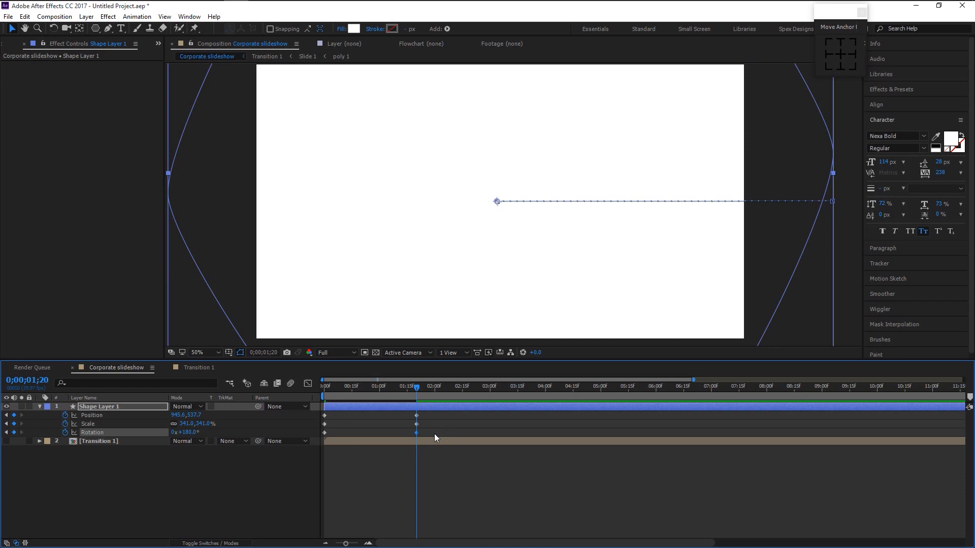
- Apply Easy Ease to all of the hexagon's Position, Scale and Rotation keyframes and preview the animation from the start
left_click_drag(344, 393, 439, 433)
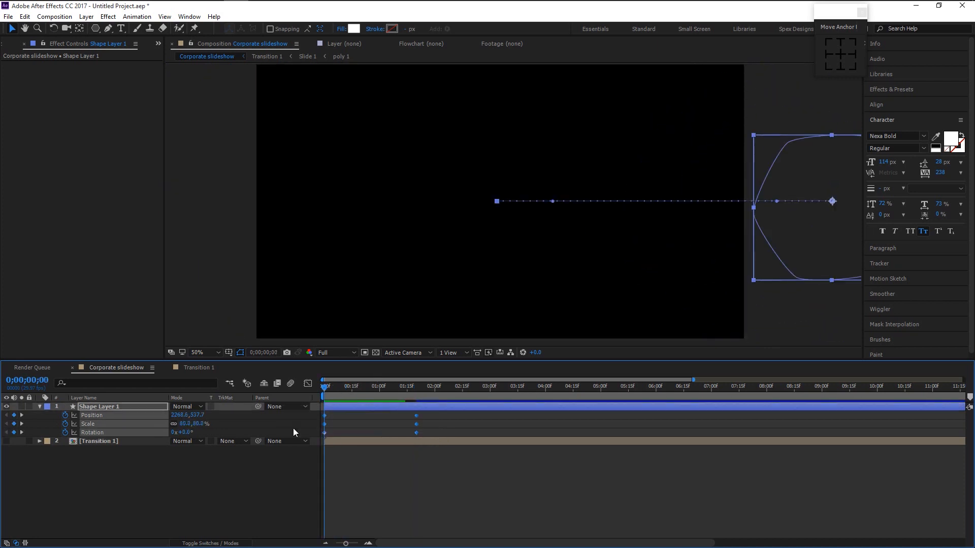
key("F9")
left_click(436, 480)
key("space")
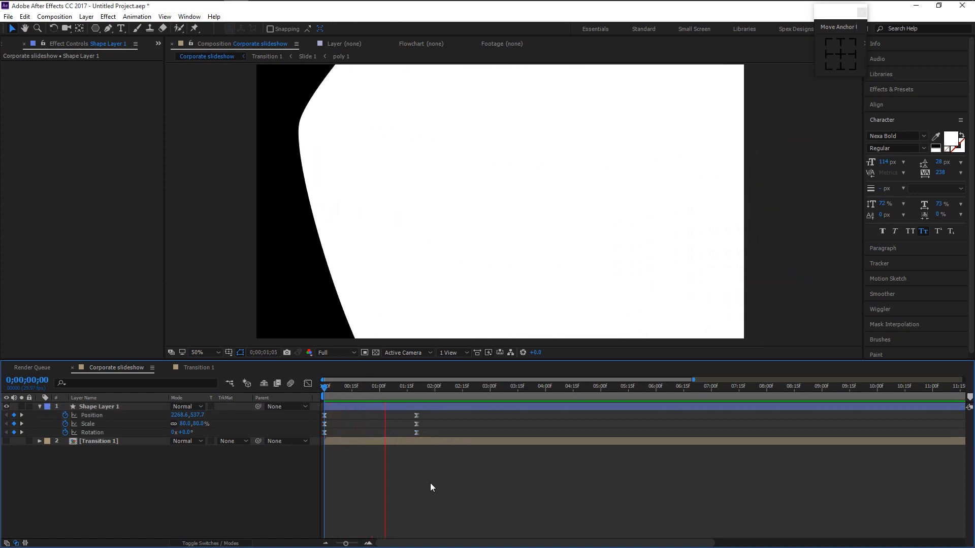
key("space")
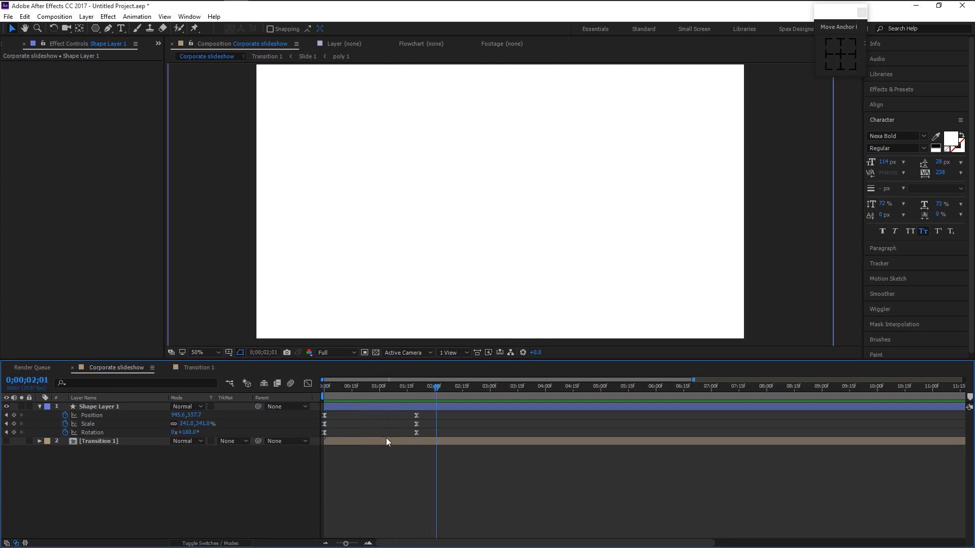
- Show the Position, Scale and Rotation keyframes as speed graphs and add a Rotation keyframe at 0;00;00;25
key("shift+Page_Up")
left_click_drag(438, 436, 301, 405)
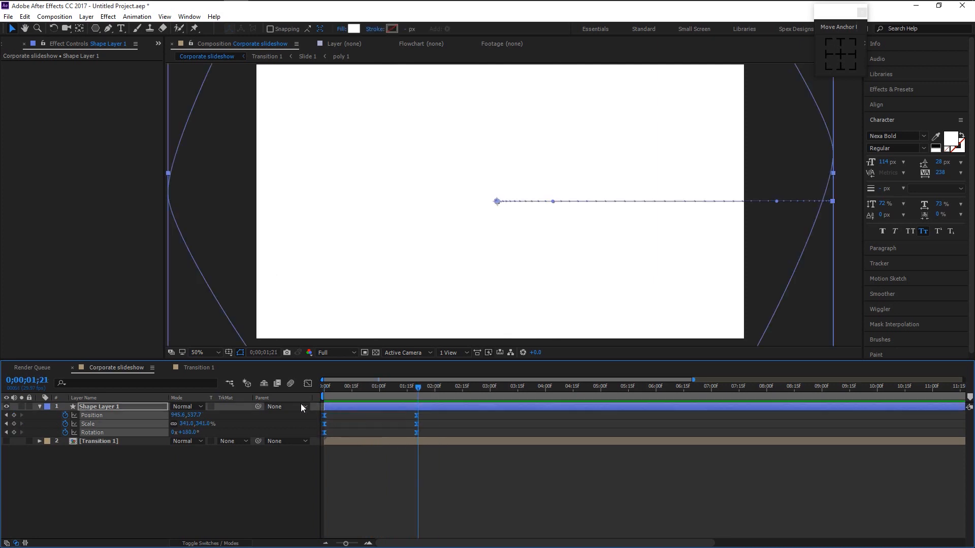
left_click(307, 385)
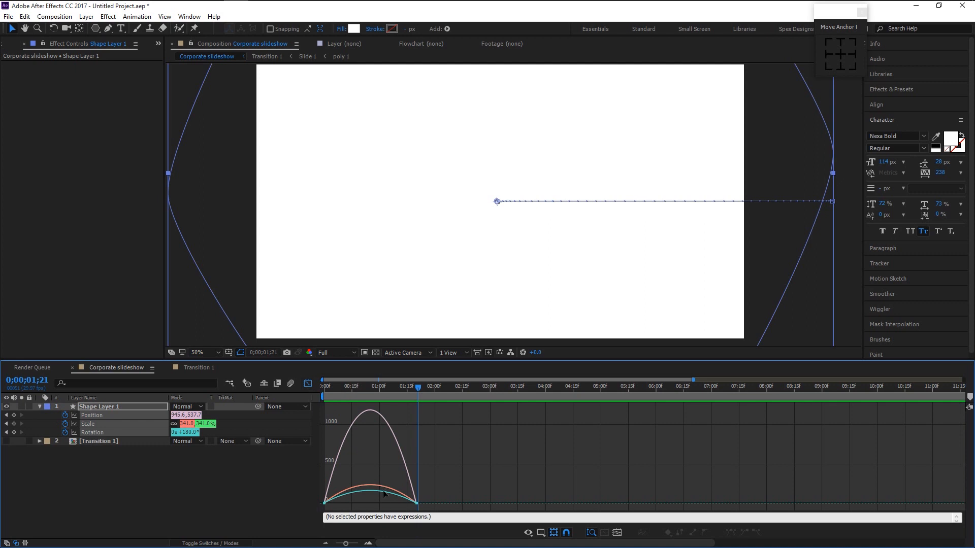
left_click_drag(352, 545, 381, 546)
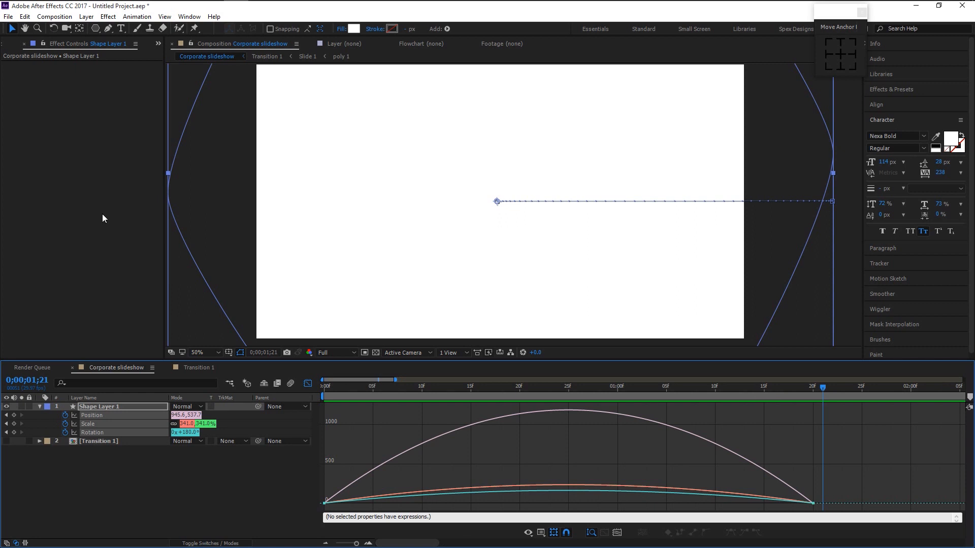
left_click(108, 29)
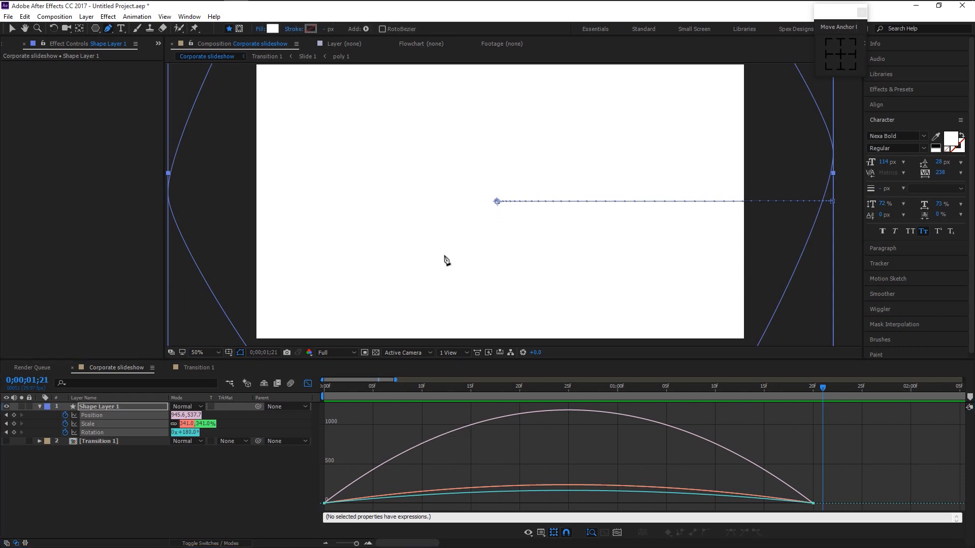
left_click(570, 492)
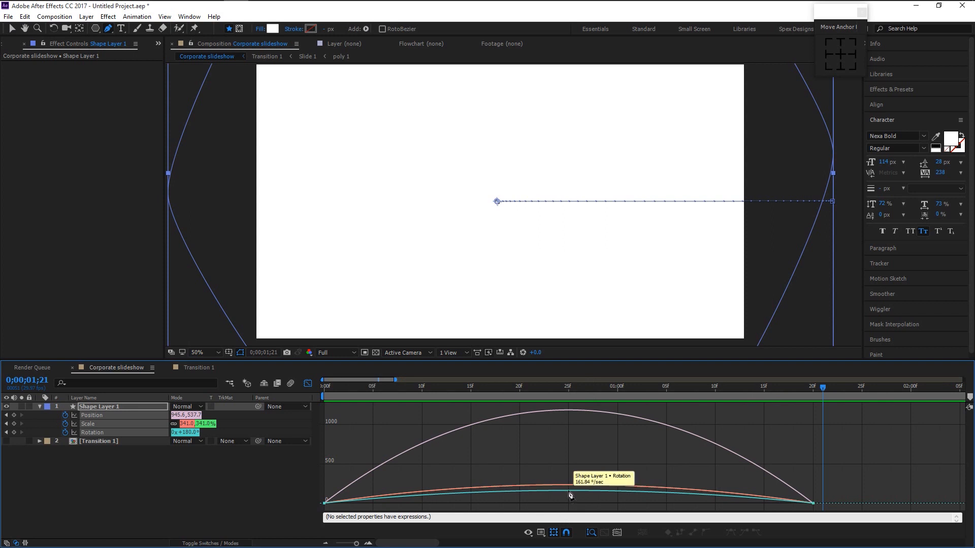
left_click(569, 491)
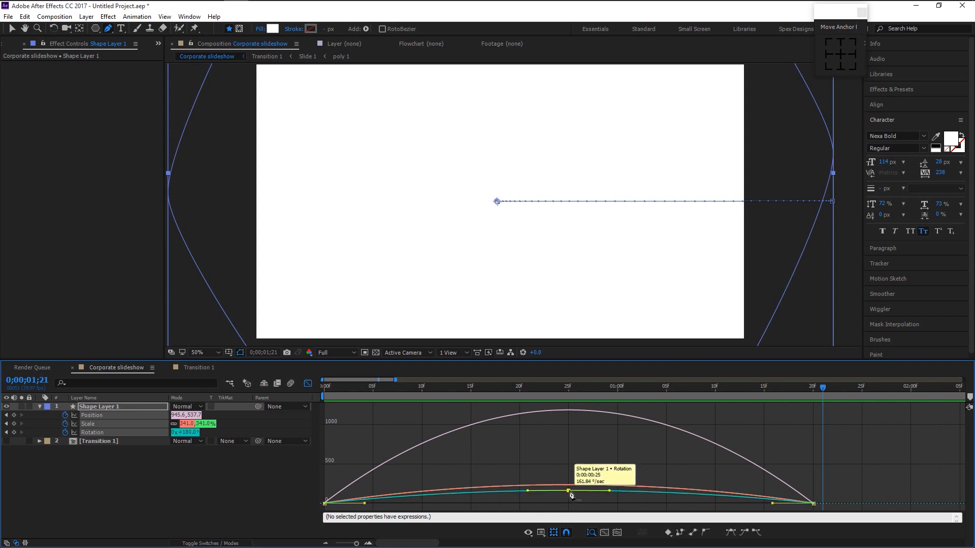
- Lower the middle Rotation keyframe's speed to zero and lengthen its ease handles moderately on both sides for two gentle speed peaks
key("v")
left_click_drag(569, 493, 466, 509)
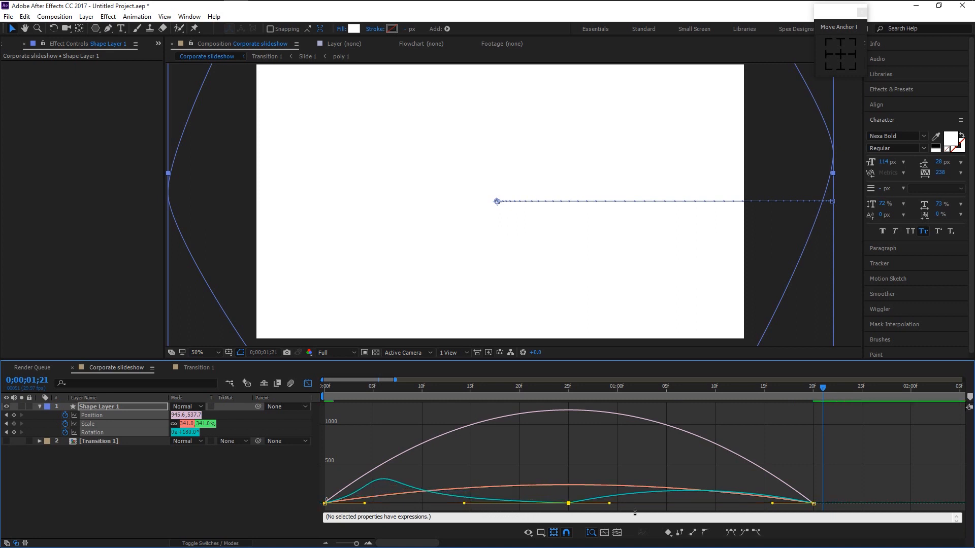
left_click_drag(613, 503, 662, 504)
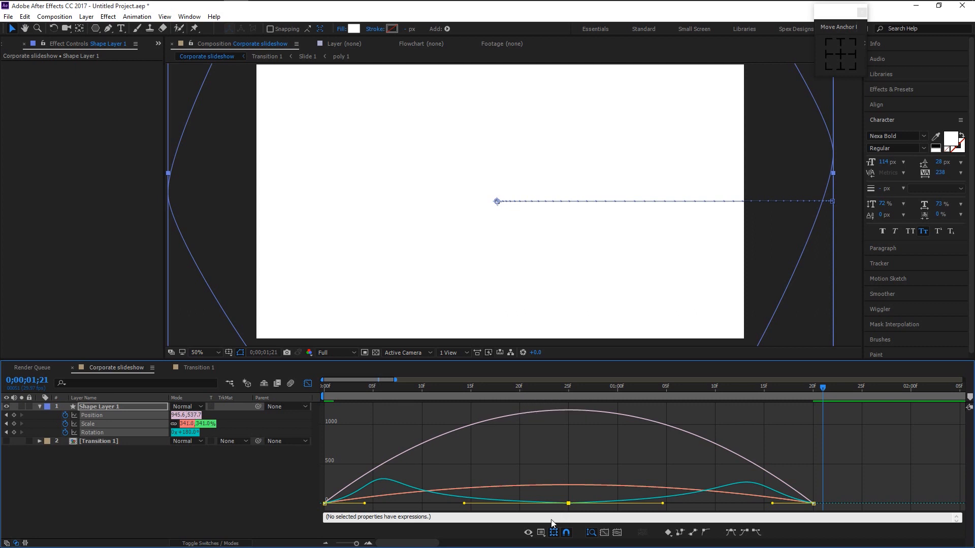
left_click_drag(468, 505, 476, 505)
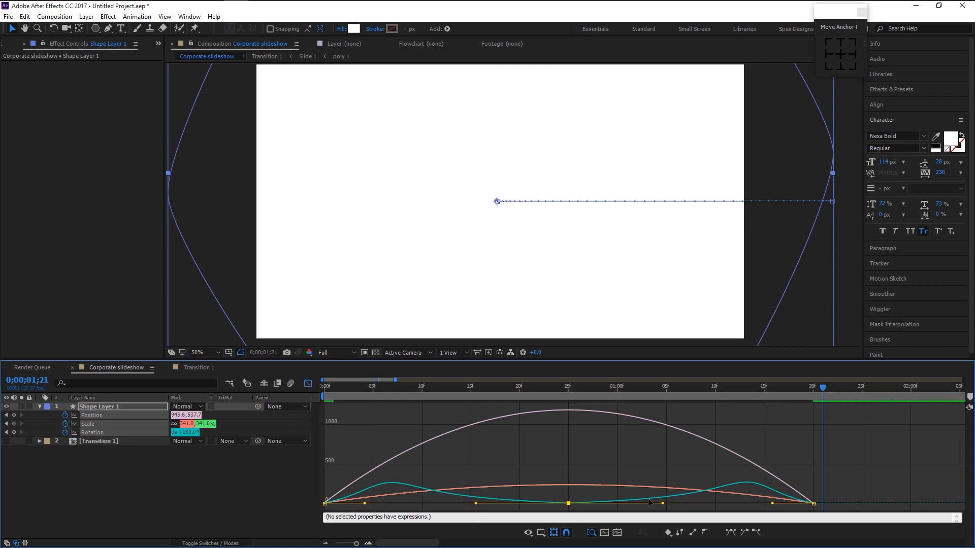
left_click_drag(661, 504, 621, 508)
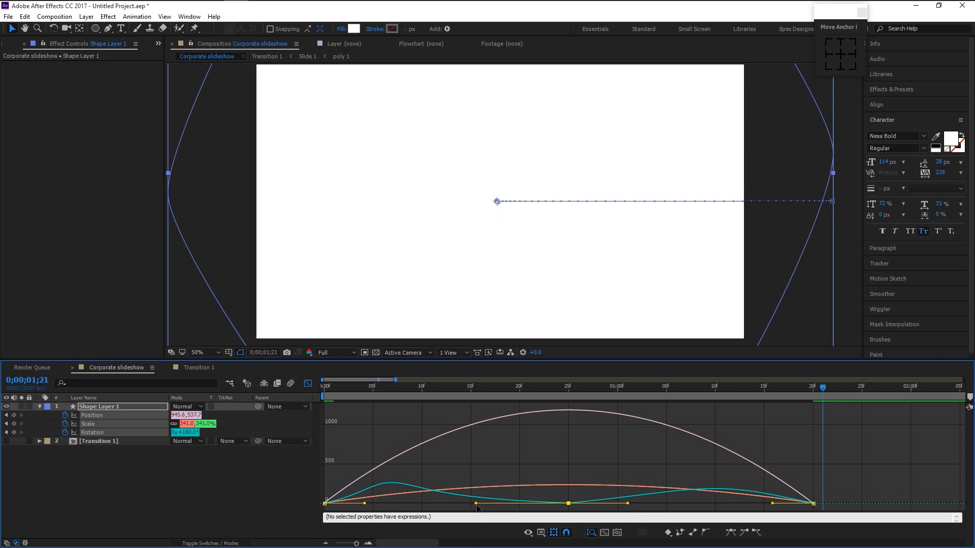
left_click_drag(479, 506, 495, 506)
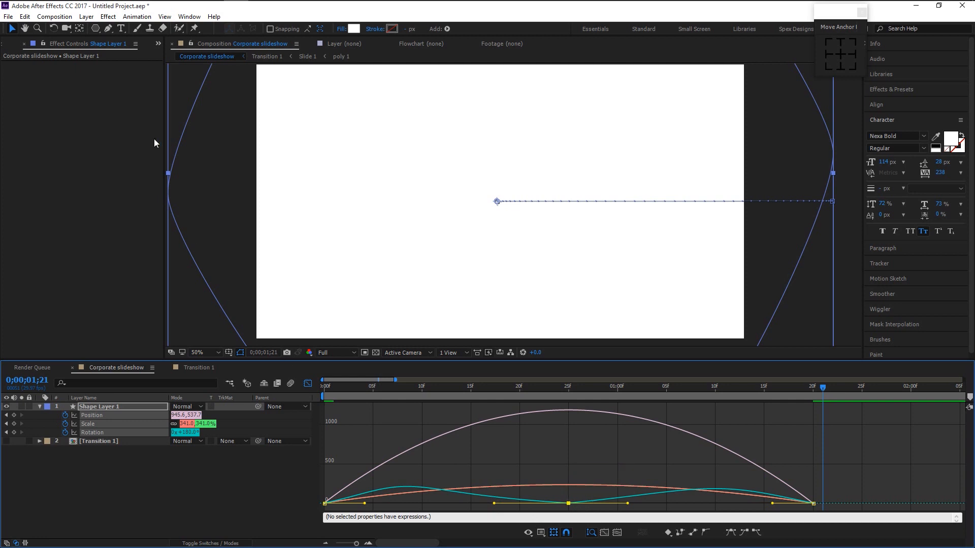
- Add a Scale keyframe at 0;00;00;25, lower its speed to zero and extend its ease handles about equally on both sides
left_click(109, 29)
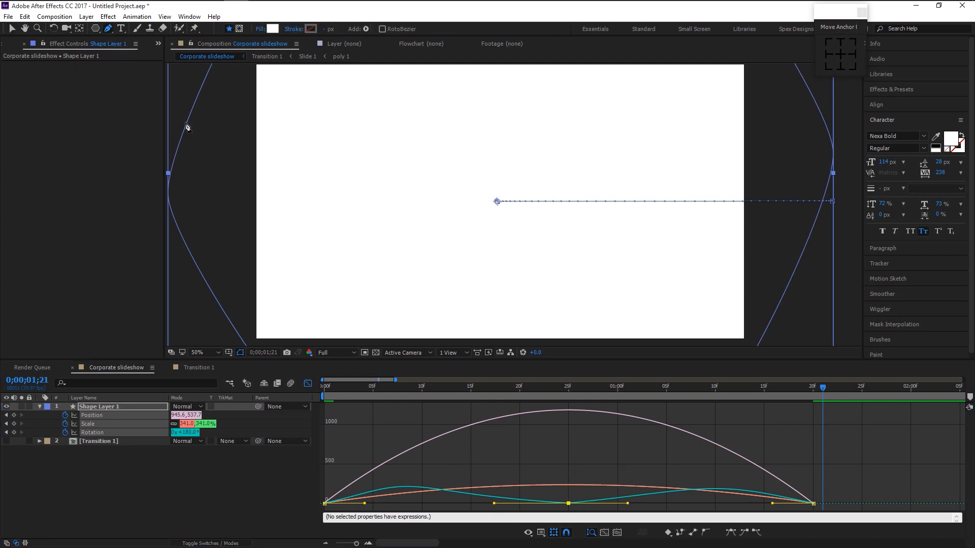
left_click(569, 486)
key("v")
left_click_drag(569, 486, 660, 507)
left_click_drag(528, 505, 479, 505)
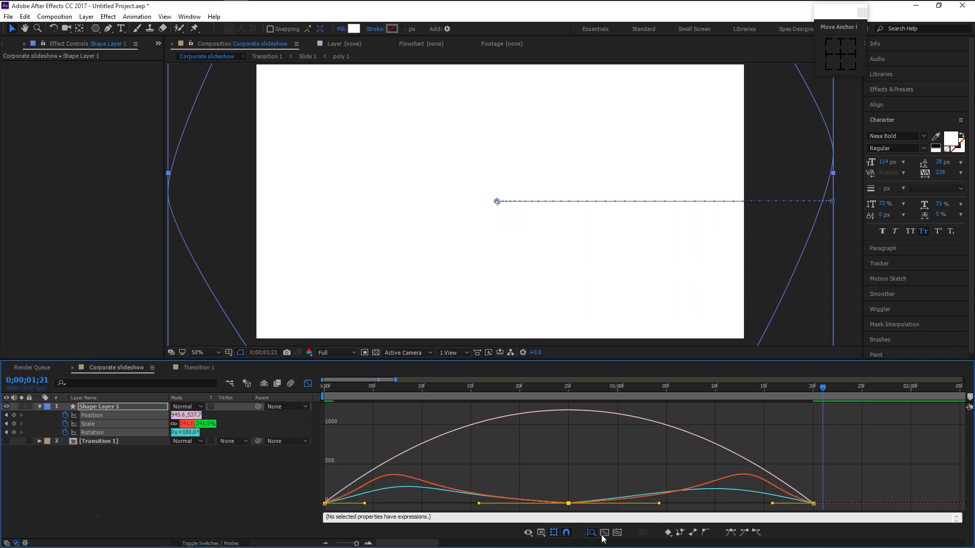
- Give Position the same zero-speed middle keyframe at 0;00;00;25 with evenly extended ease handles, and preview the hexagon animation
left_click_drag(569, 410, 480, 513)
left_click_drag(607, 503, 659, 516)
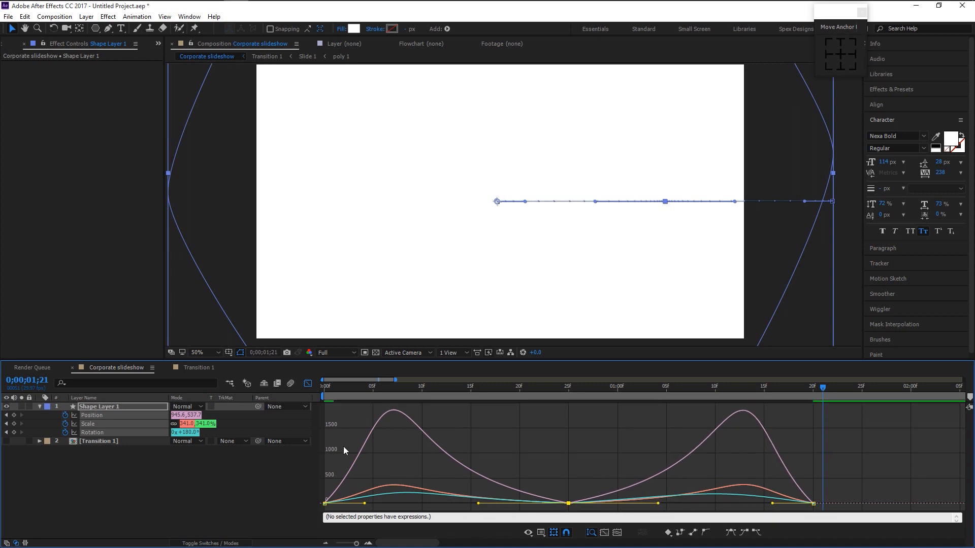
left_click(308, 383)
key("space")
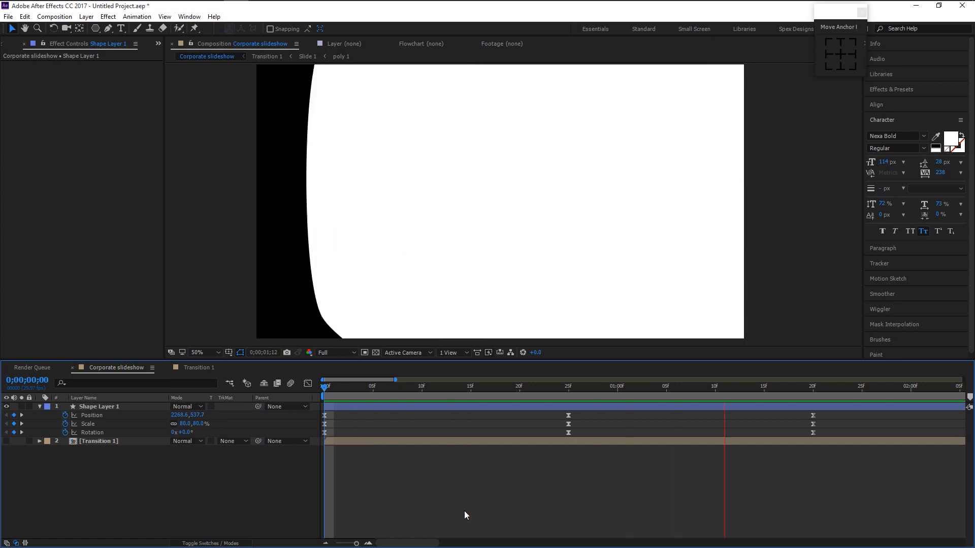
key("space")
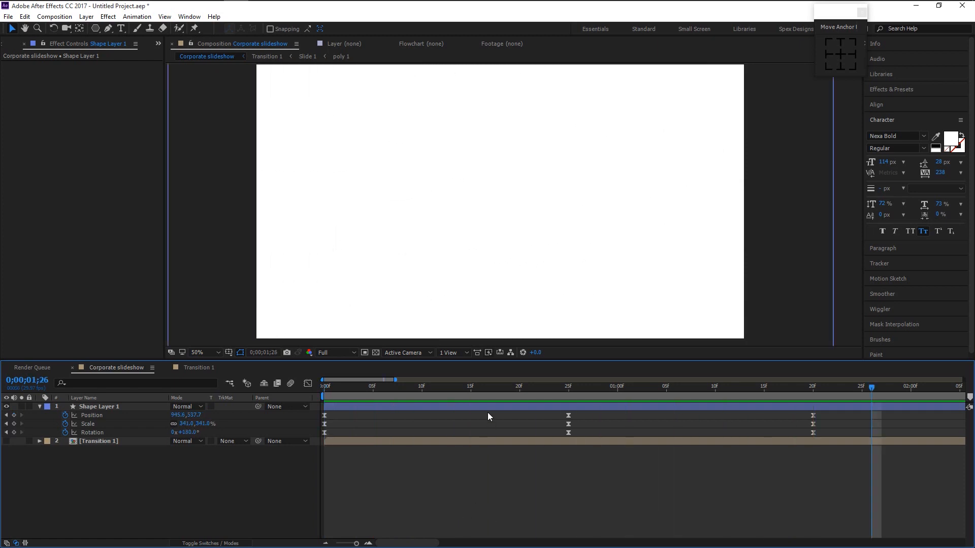
- Try setting the hexagon's Rotation to 260° at 0;00;01;20
left_click(470, 389)
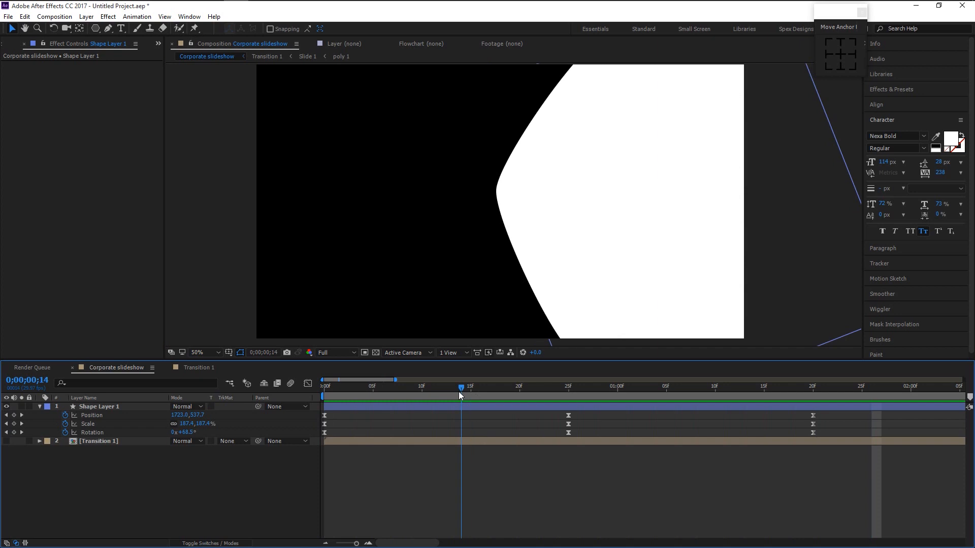
left_click_drag(494, 390, 812, 438)
type("260")
key("Return")
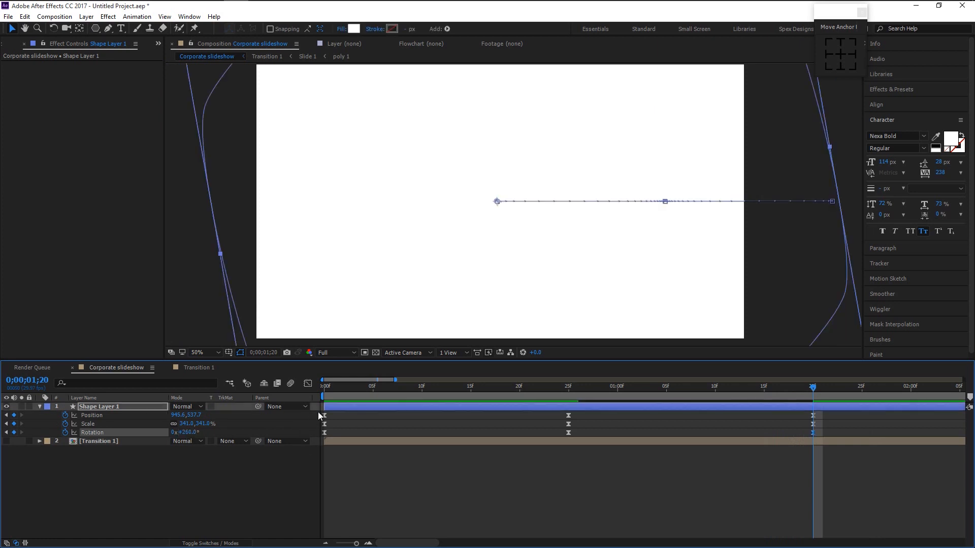
- Delay the first Scale keyframe to 0;00;00;05 and preview the animation from the start
left_click(372, 388)
left_click(324, 424)
left_click_drag(323, 425, 373, 424)
key("Home")
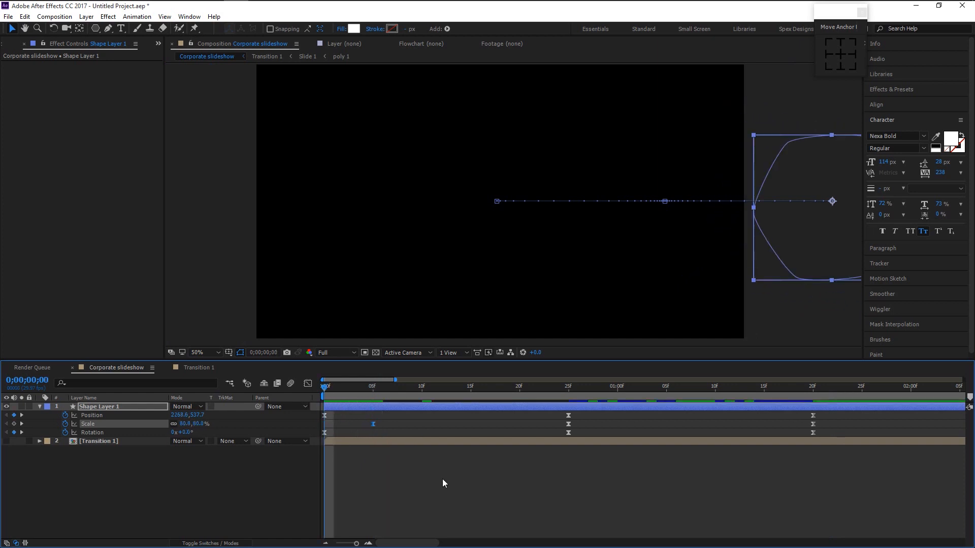
key("space")
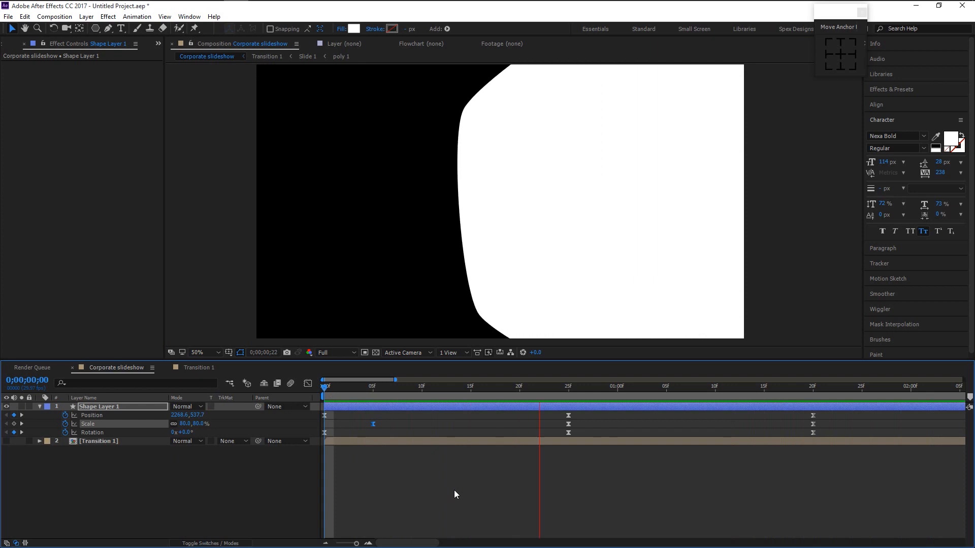
key("space")
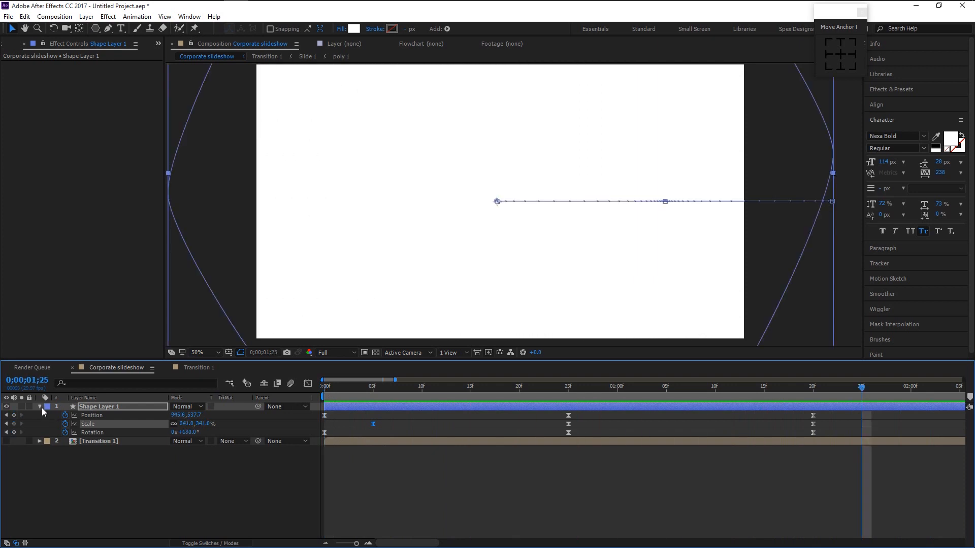
- Collapse Shape Layer 1's properties and rename the layer as poly 1
left_click(39, 406)
left_click(90, 408)
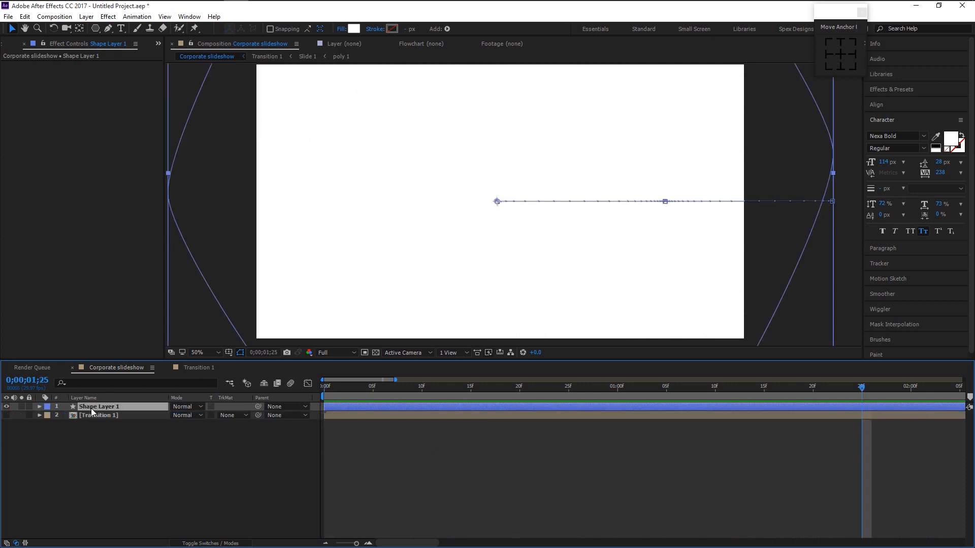
key("Return")
type("poly")
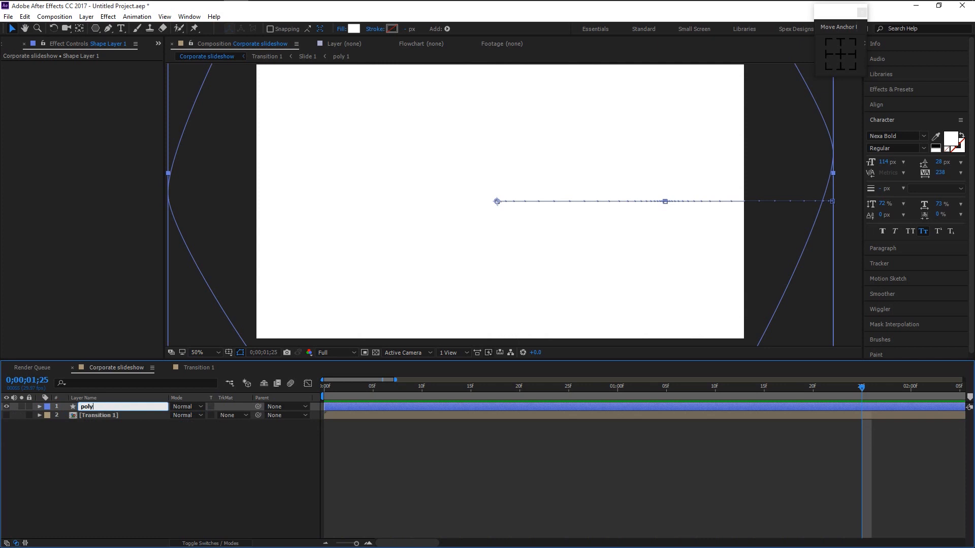
key("Return")
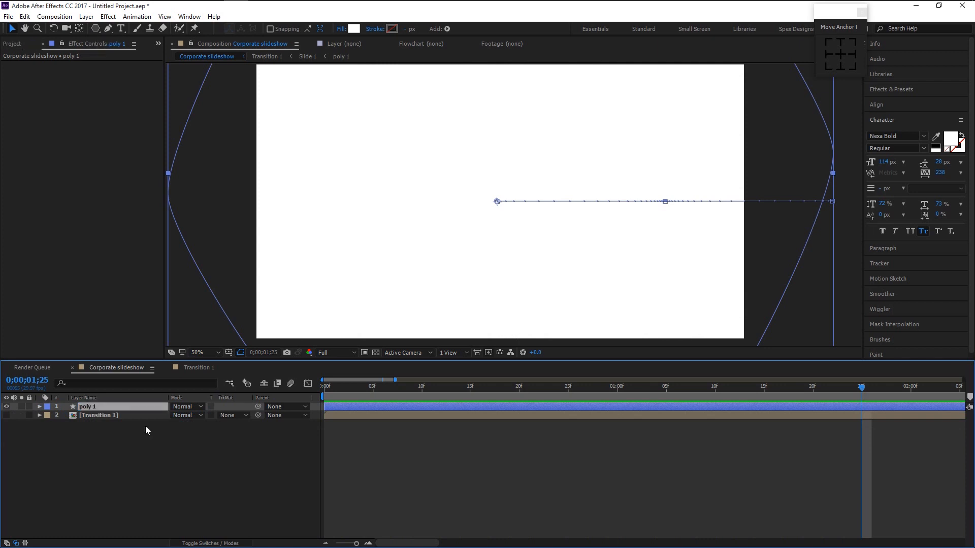